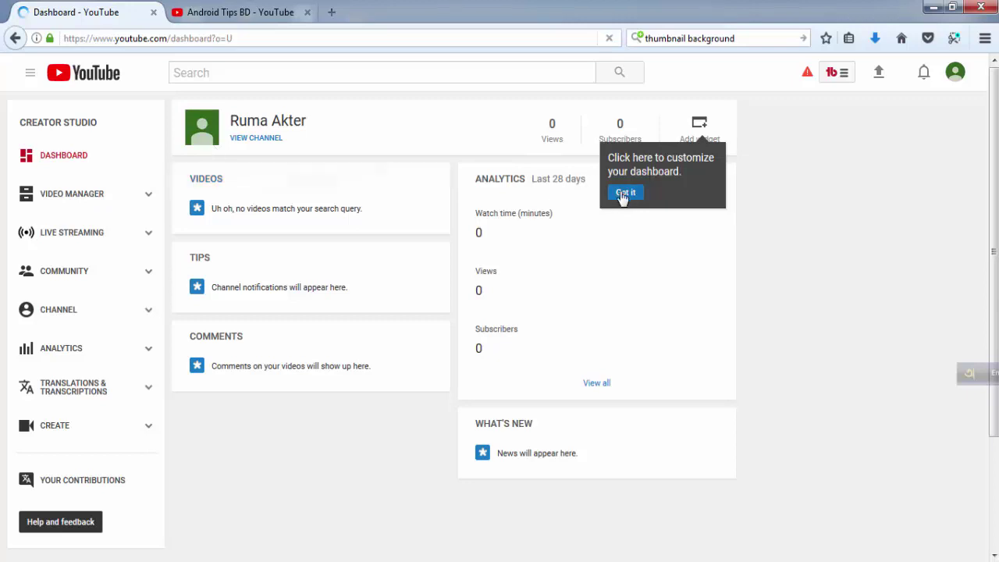
Dismiss the dashboard customization tip and open the channel page in layout editing mode
{"action": "left_click", "coordinate": [625, 192]}
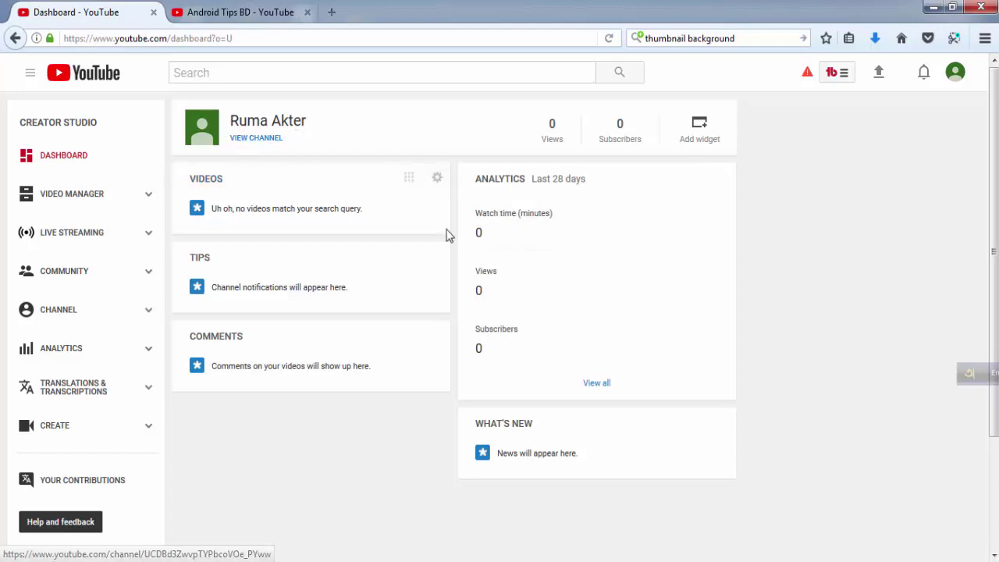
{"action": "left_click", "coordinate": [267, 142]}
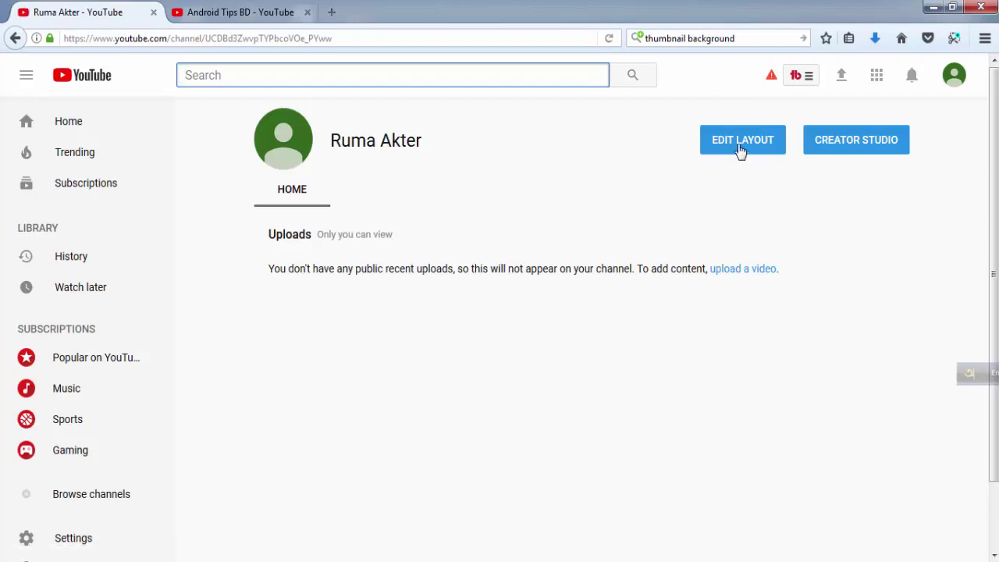
{"action": "left_click", "coordinate": [616, 215]}
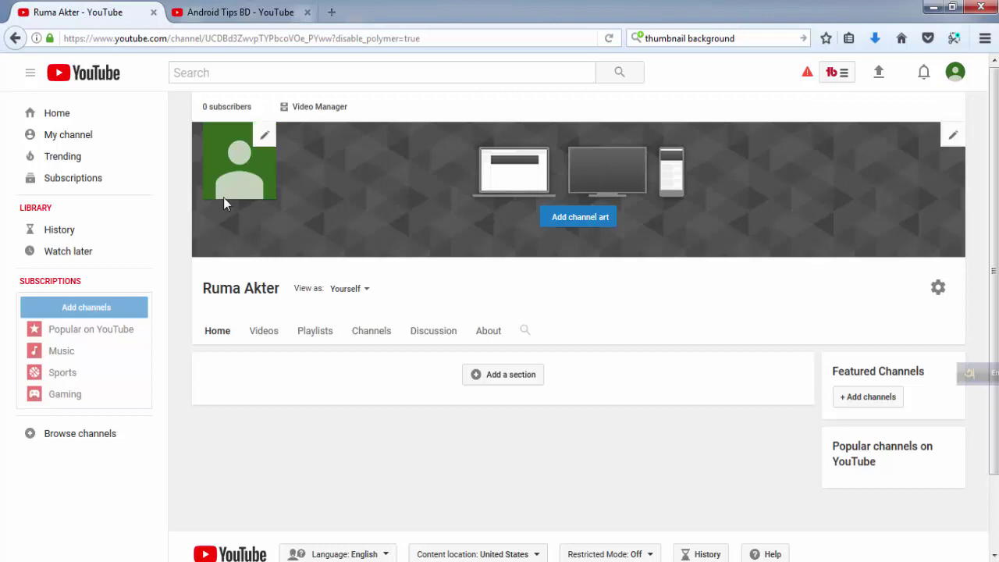
{"action": "left_click", "coordinate": [265, 137]}
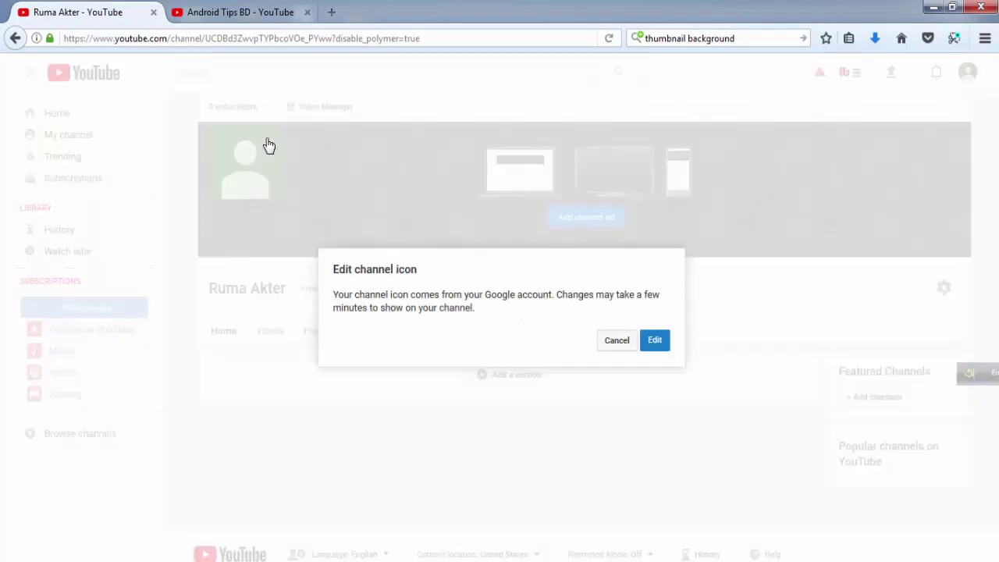
{"action": "triple_click", "coordinate": [366, 269]}
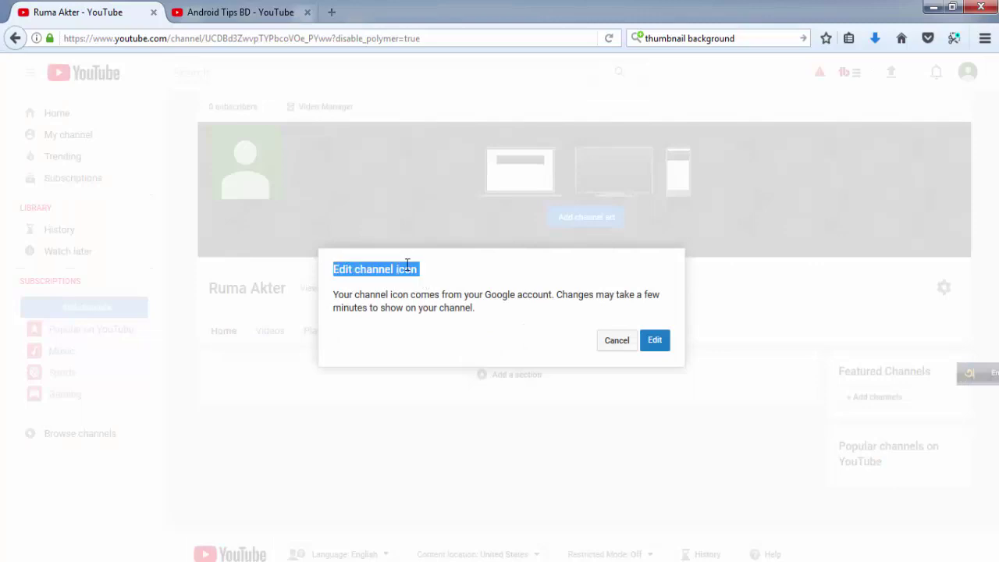
{"action": "left_click", "coordinate": [578, 238]}
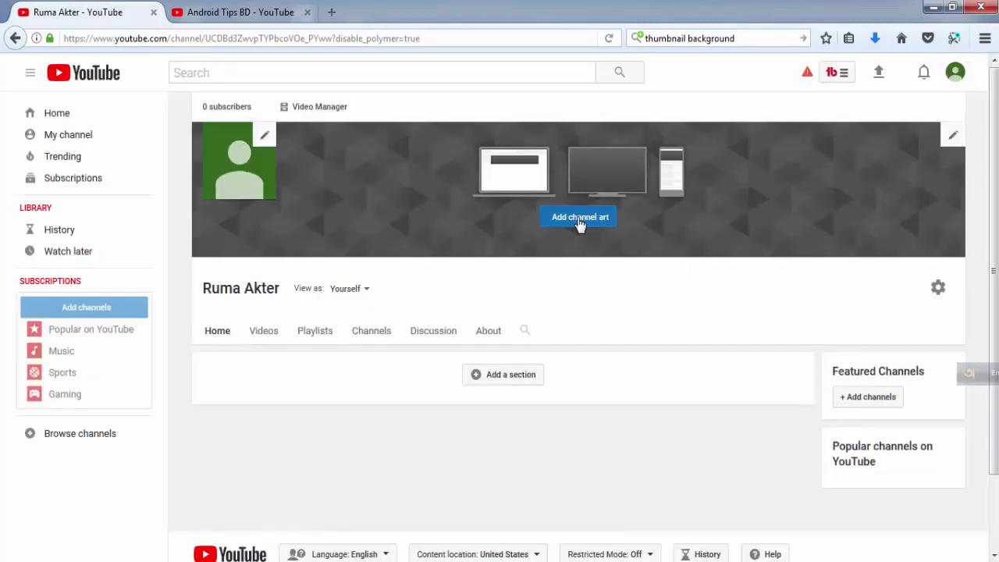
{"action": "left_click", "coordinate": [579, 222]}
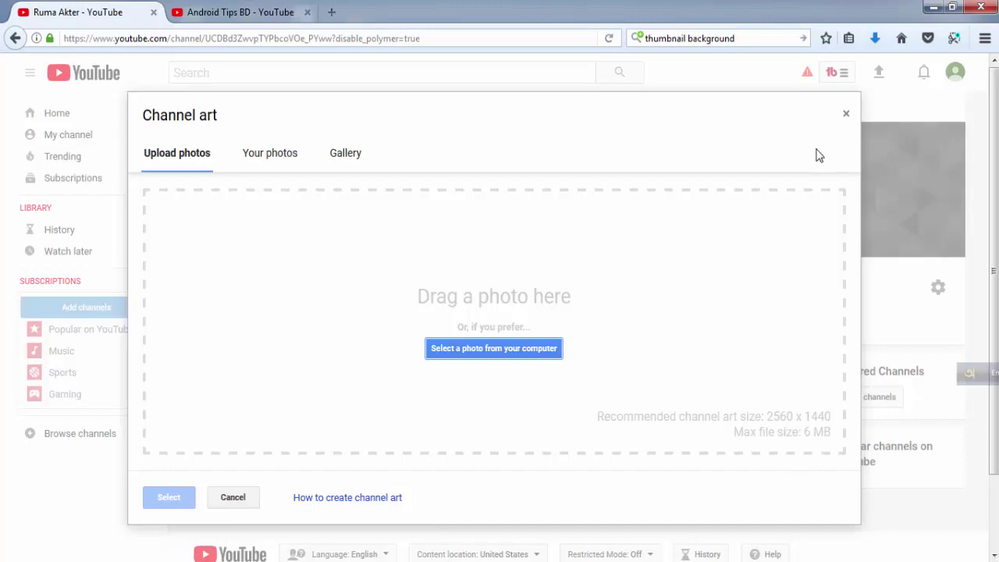
{"action": "left_click", "coordinate": [846, 115]}
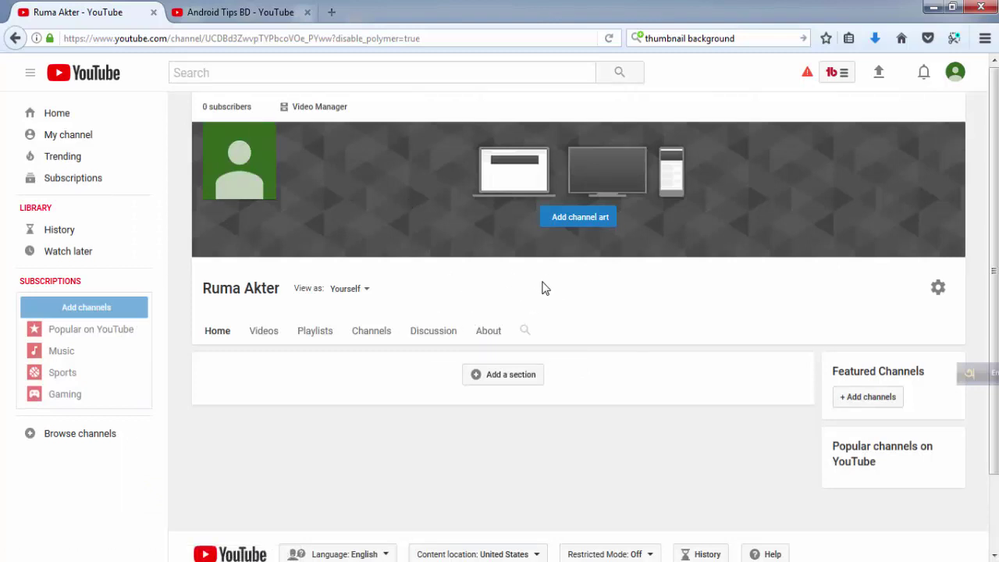
Search Google Images for "channel art" in a new tab and open the 2560 × 1440 Los Angeles night skyline result
{"action": "key", "text": "ctrl+Tab"}
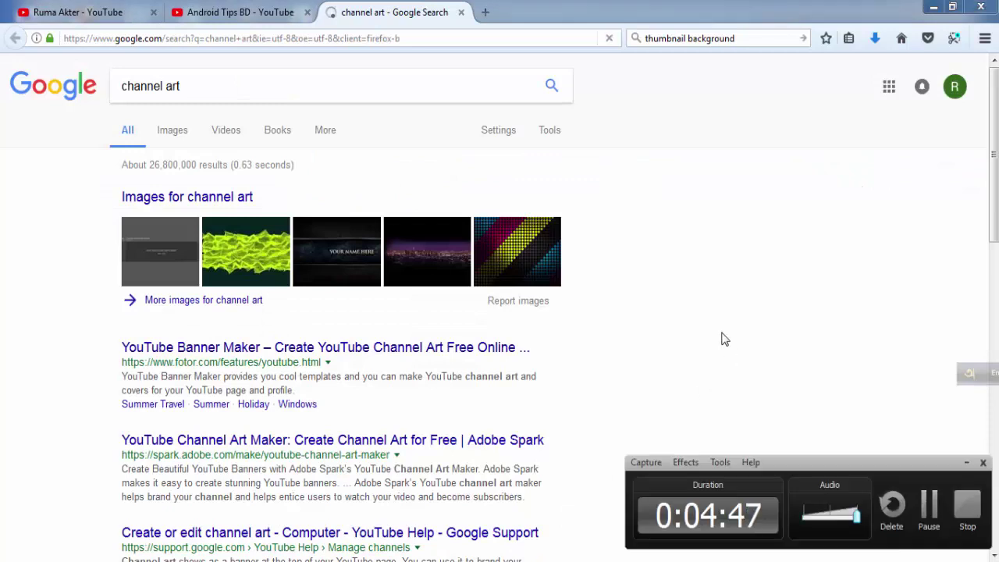
{"action": "left_click", "coordinate": [966, 462]}
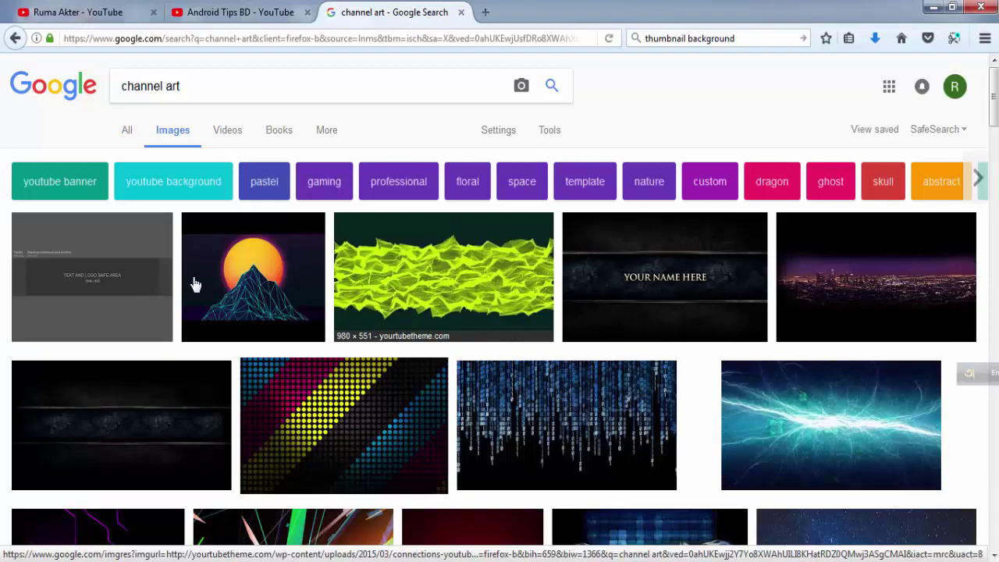
{"action": "scroll", "coordinate": [412, 319], "scroll_direction": "down", "scroll_amount": 10}
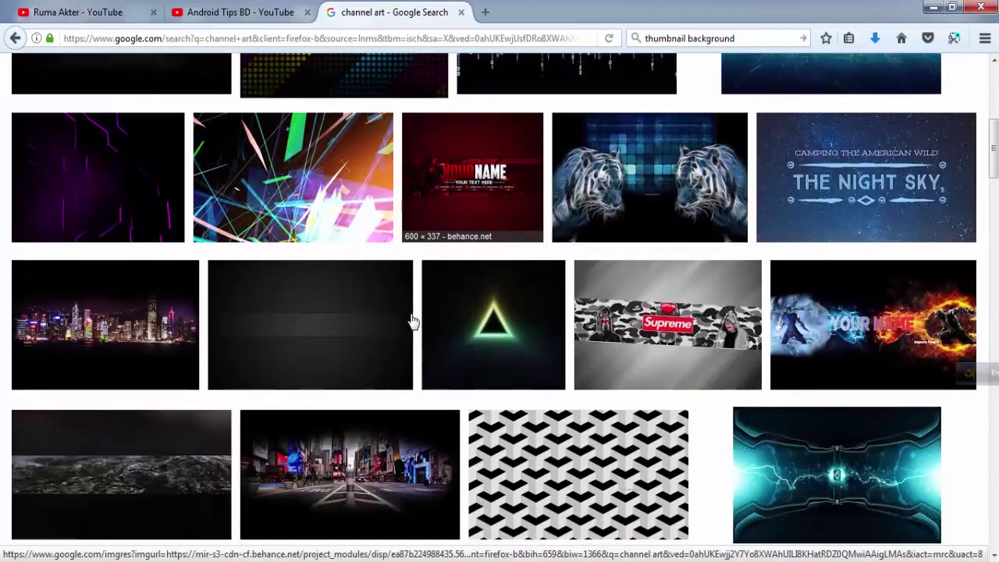
{"action": "scroll", "coordinate": [412, 319], "scroll_direction": "down", "scroll_amount": 5}
{"action": "scroll", "coordinate": [412, 320], "scroll_direction": "down", "scroll_amount": 9}
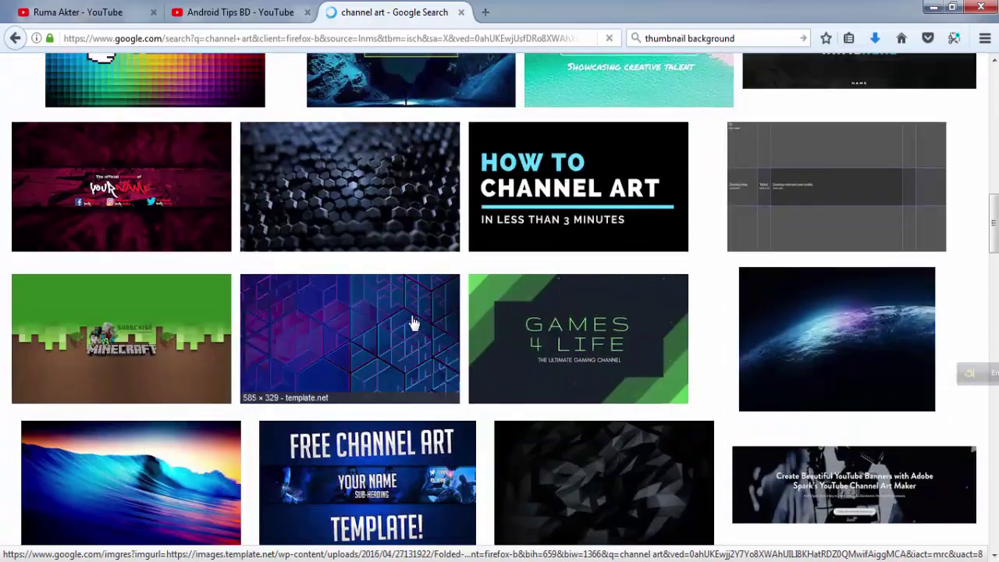
{"action": "scroll", "coordinate": [414, 323], "scroll_direction": "up", "scroll_amount": 3}
{"action": "scroll", "coordinate": [414, 322], "scroll_direction": "up", "scroll_amount": 7}
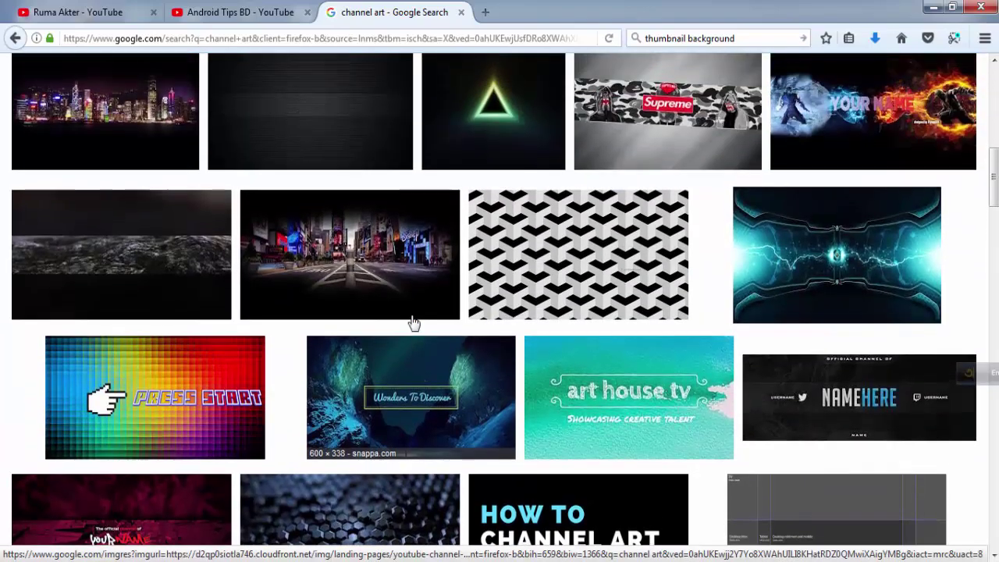
{"action": "scroll", "coordinate": [578, 332], "scroll_direction": "up", "scroll_amount": 8}
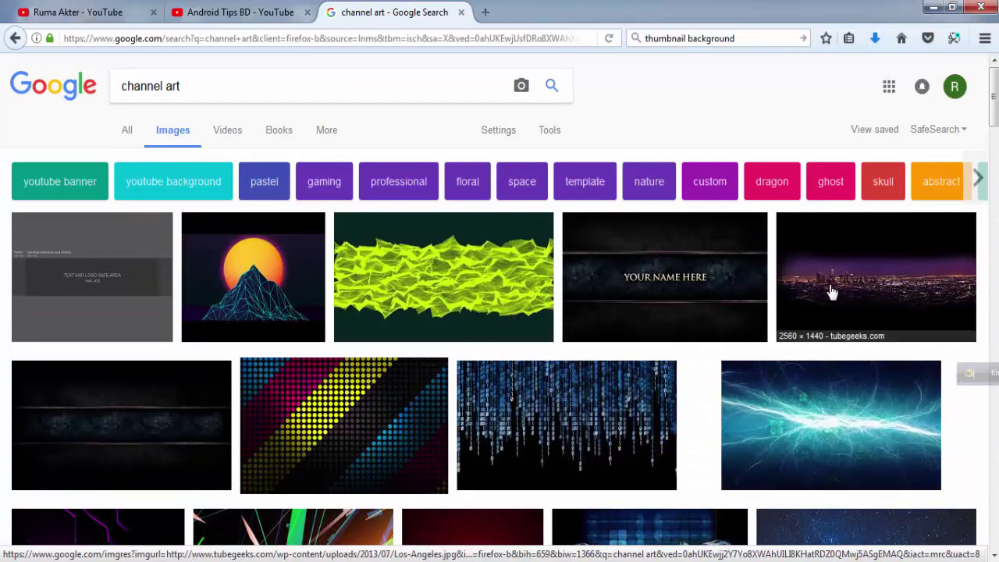
{"action": "left_click", "coordinate": [832, 291]}
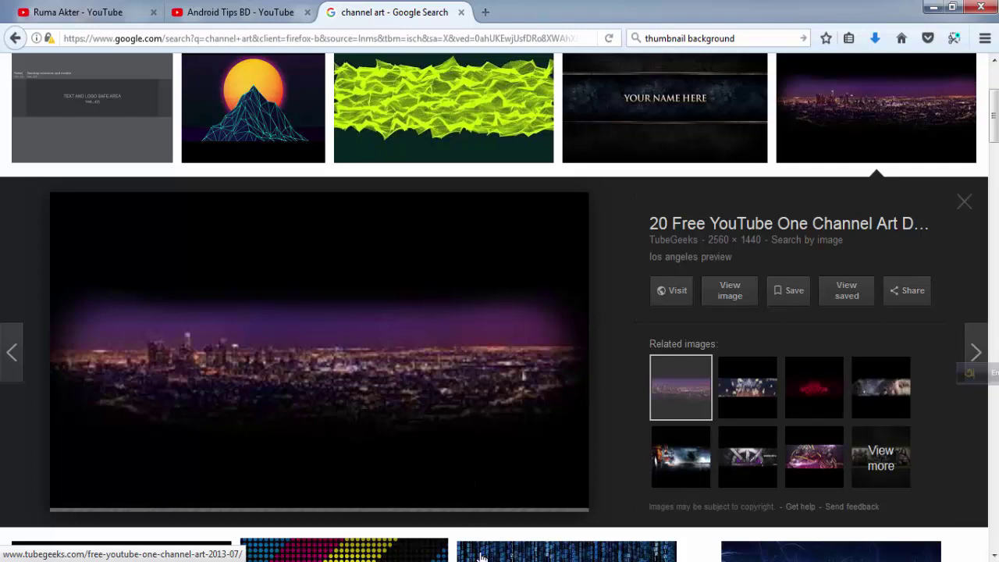
View the skyline image at full size, save it as Los-Angeles.jpg in the NATOK downloads folder, and close its tab
{"action": "left_click", "coordinate": [866, 554]}
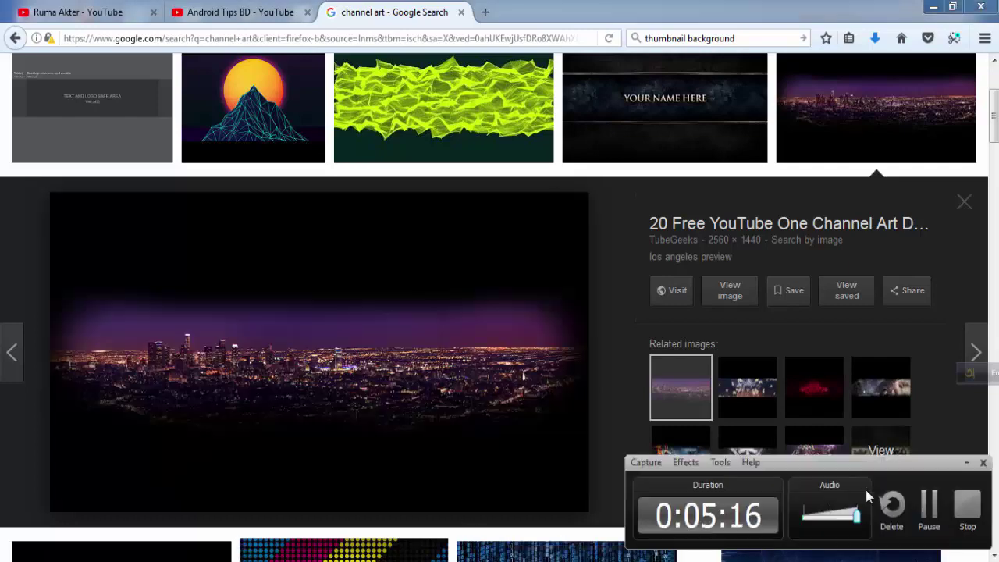
{"action": "left_click", "coordinate": [966, 462]}
{"action": "right_click", "coordinate": [252, 326]}
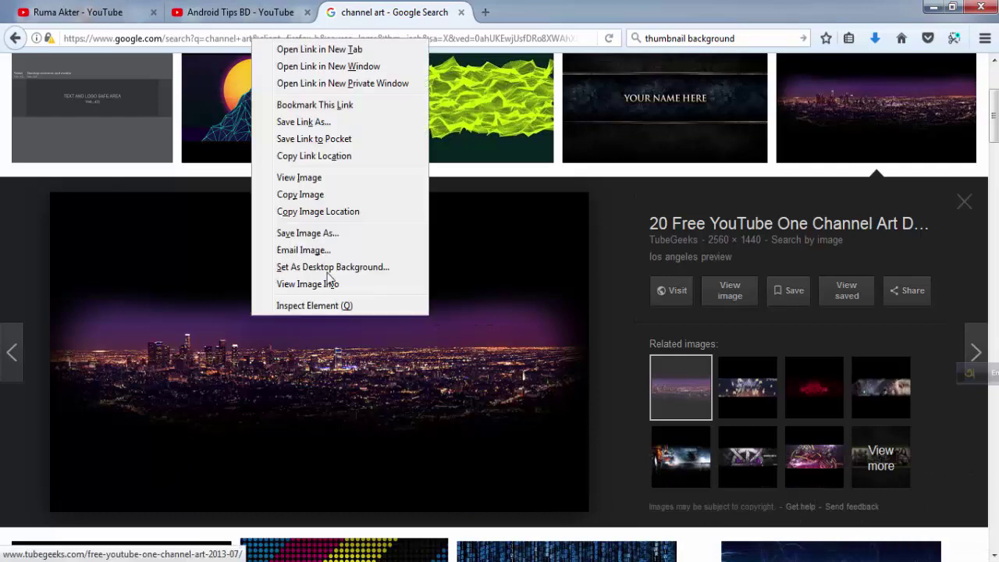
{"action": "left_click", "coordinate": [290, 177]}
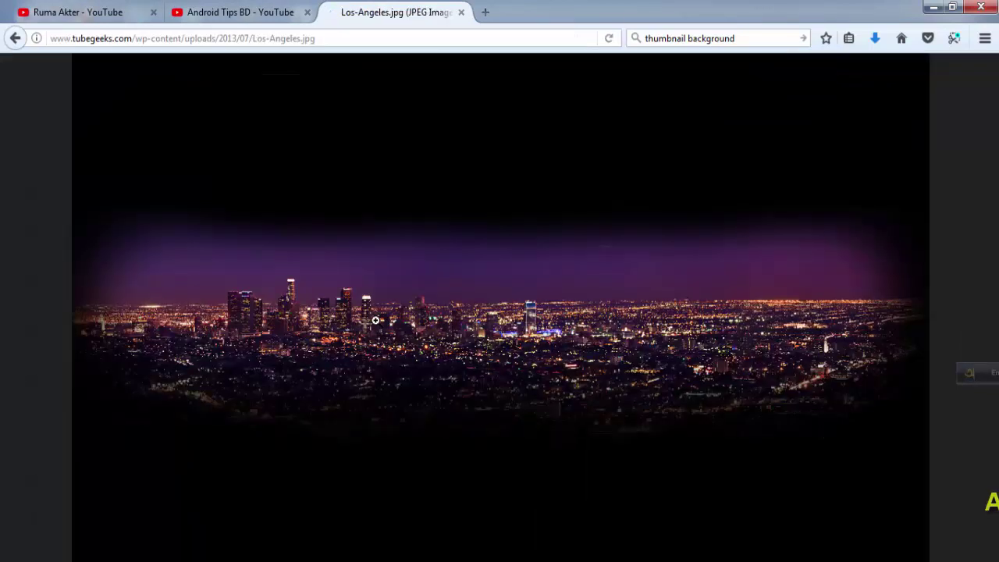
{"action": "right_click", "coordinate": [311, 276]}
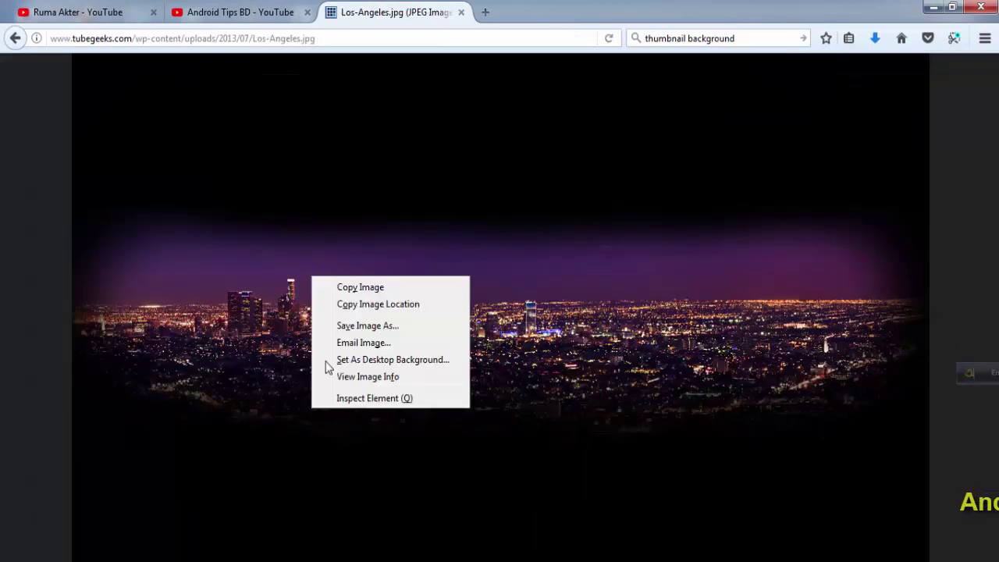
{"action": "left_click", "coordinate": [367, 325]}
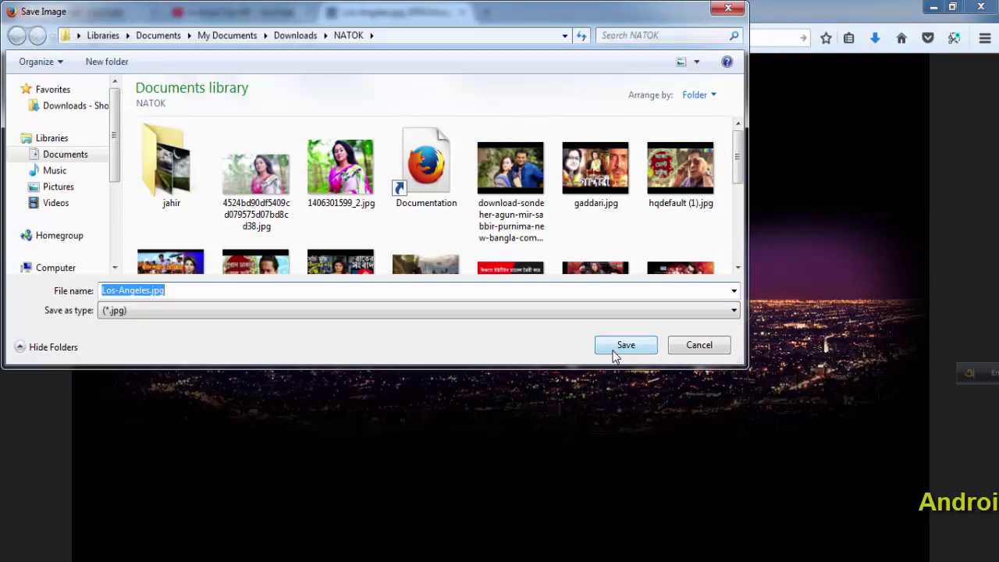
{"action": "left_click", "coordinate": [614, 348]}
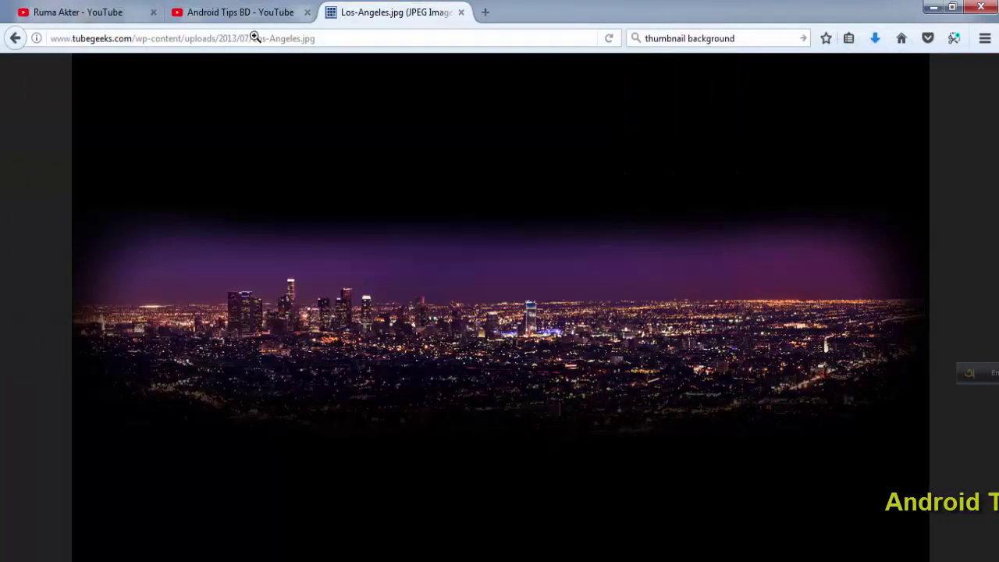
{"action": "left_click", "coordinate": [461, 12]}
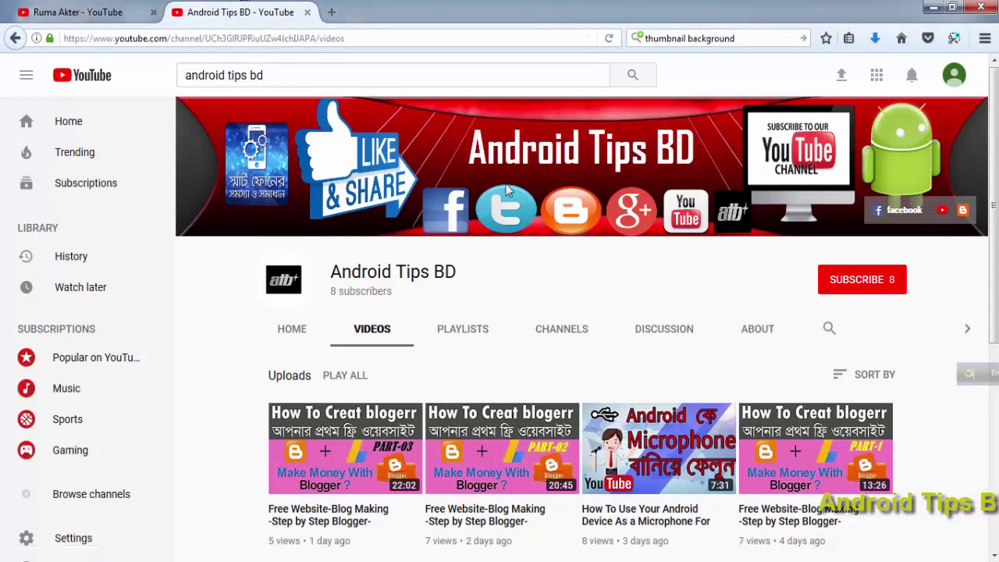
Upload Los-Angeles.jpg from the NATOK folder in Downloads as the channel art, with Auto Enhance enabled, and apply it
{"action": "left_click", "coordinate": [78, 12]}
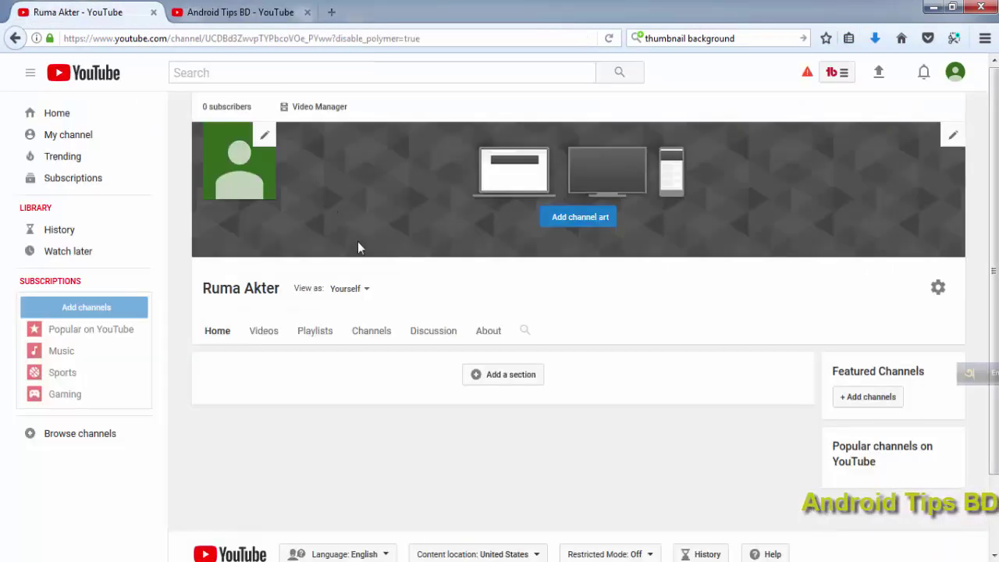
{"action": "left_click", "coordinate": [582, 221]}
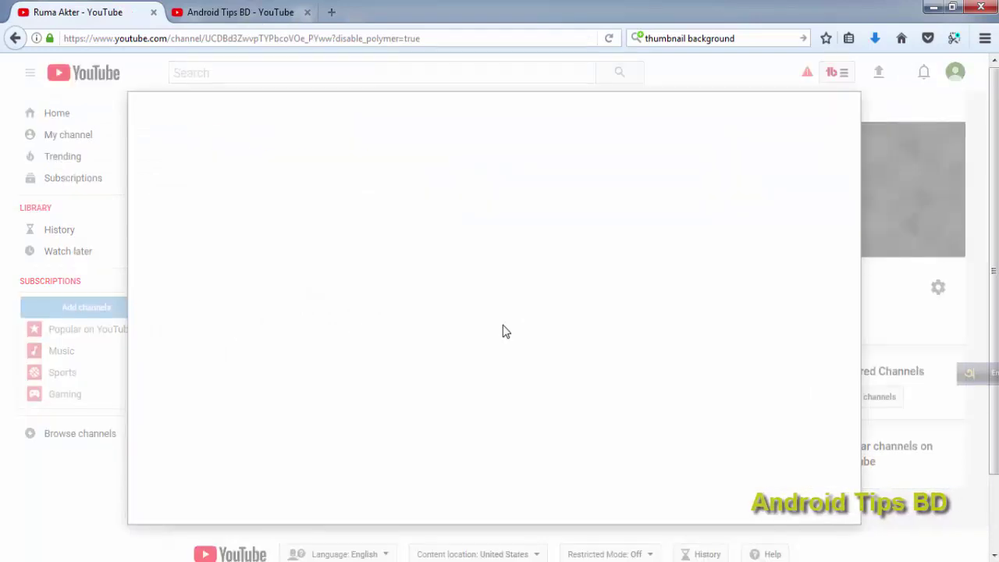
{"action": "left_click", "coordinate": [497, 349]}
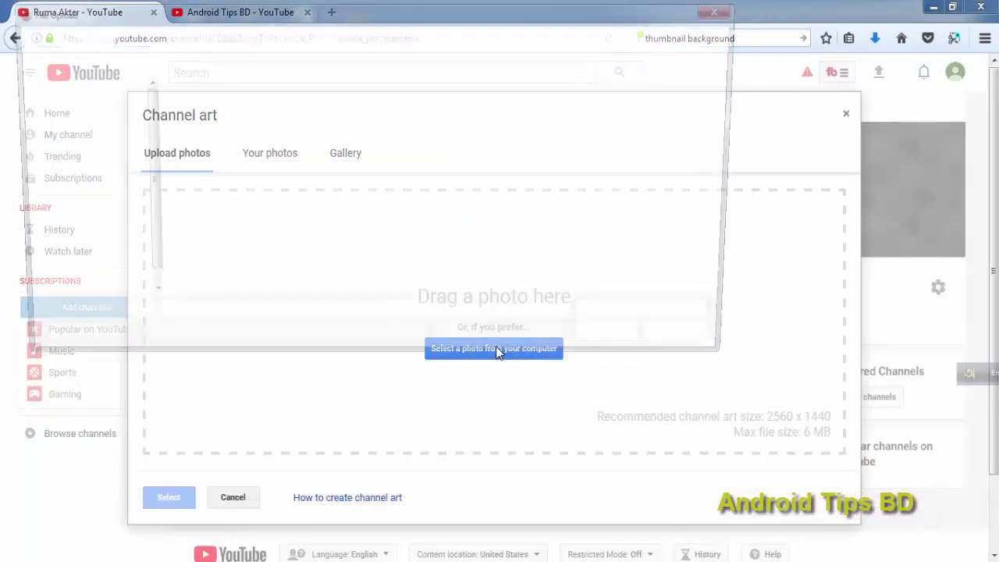
{"action": "left_click", "coordinate": [83, 105]}
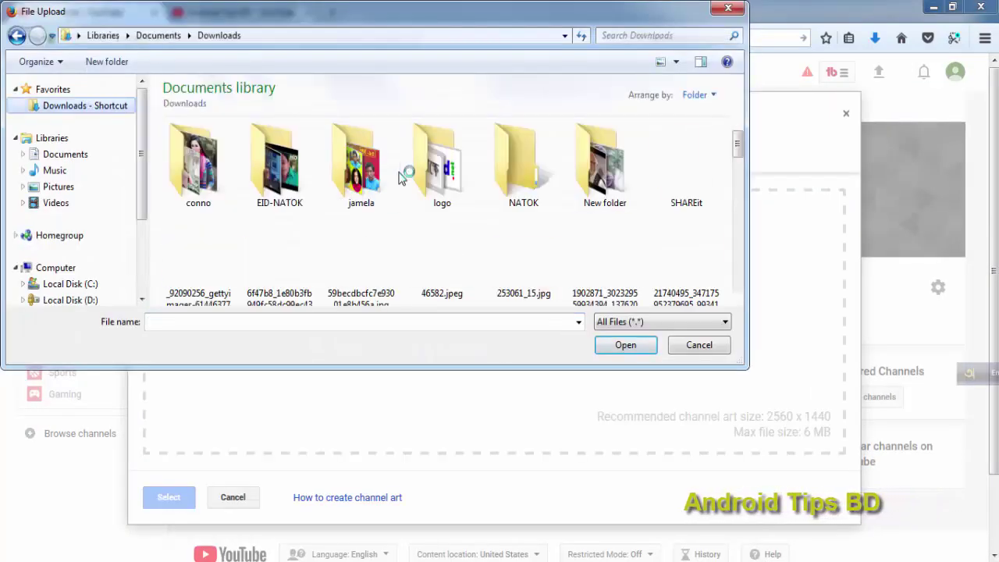
{"action": "double_click", "coordinate": [537, 187]}
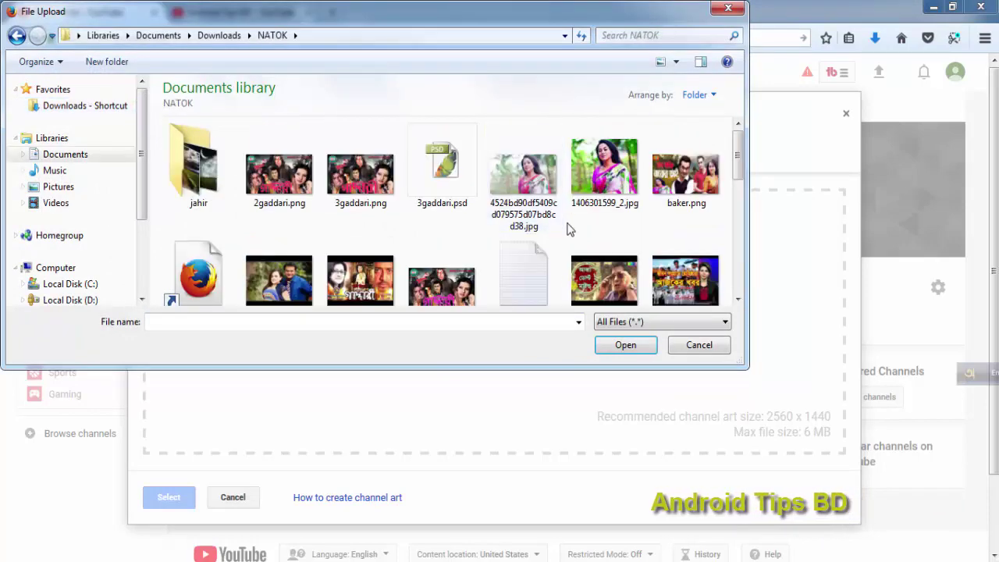
{"action": "left_click_drag", "start_coordinate": [738, 168], "coordinate": [743, 285]}
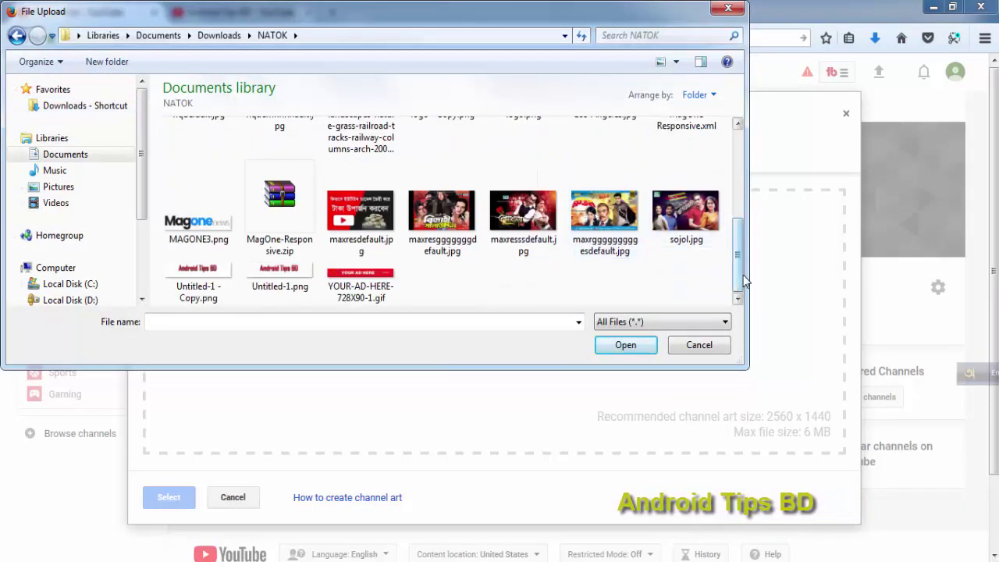
{"action": "scroll", "coordinate": [667, 280], "scroll_direction": "up", "scroll_amount": 2}
{"action": "left_click", "coordinate": [605, 188]}
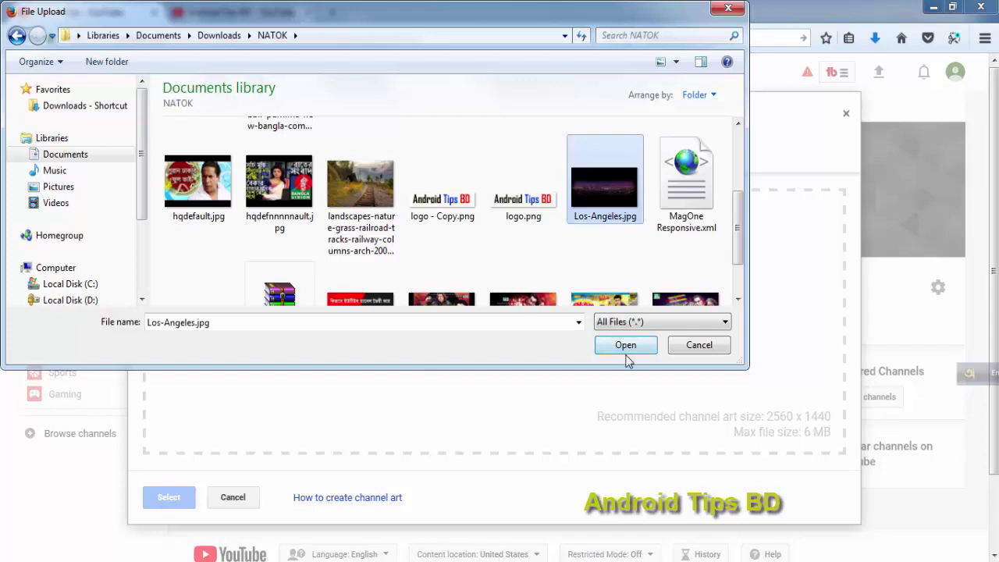
{"action": "left_click", "coordinate": [626, 344]}
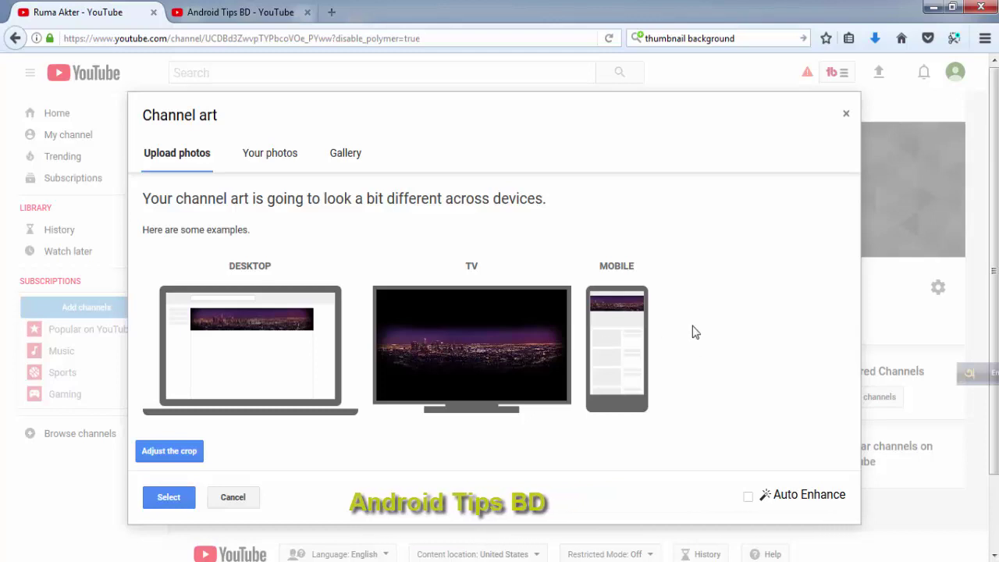
{"action": "left_click", "coordinate": [748, 497]}
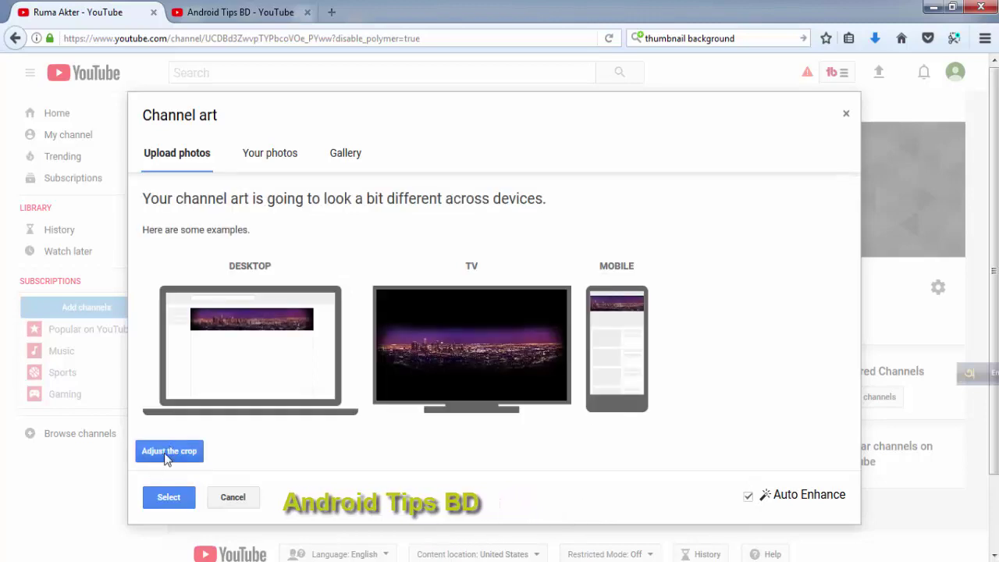
{"action": "left_click", "coordinate": [172, 502]}
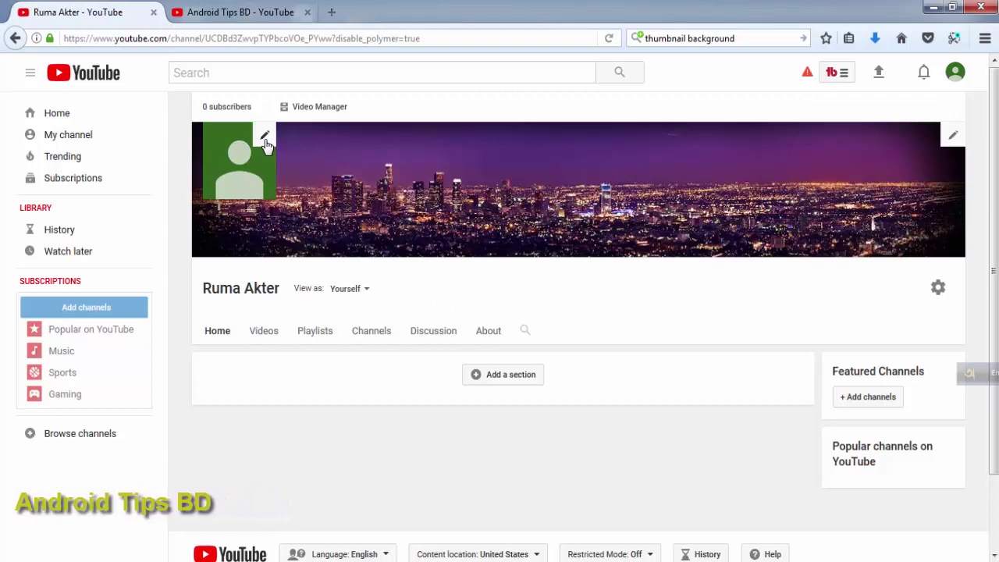
Open the channel icon for editing in Google About me, start a photo upload and browse to the NATOK-BD folder on drive G
{"action": "left_click", "coordinate": [265, 144]}
{"action": "left_click", "coordinate": [658, 341]}
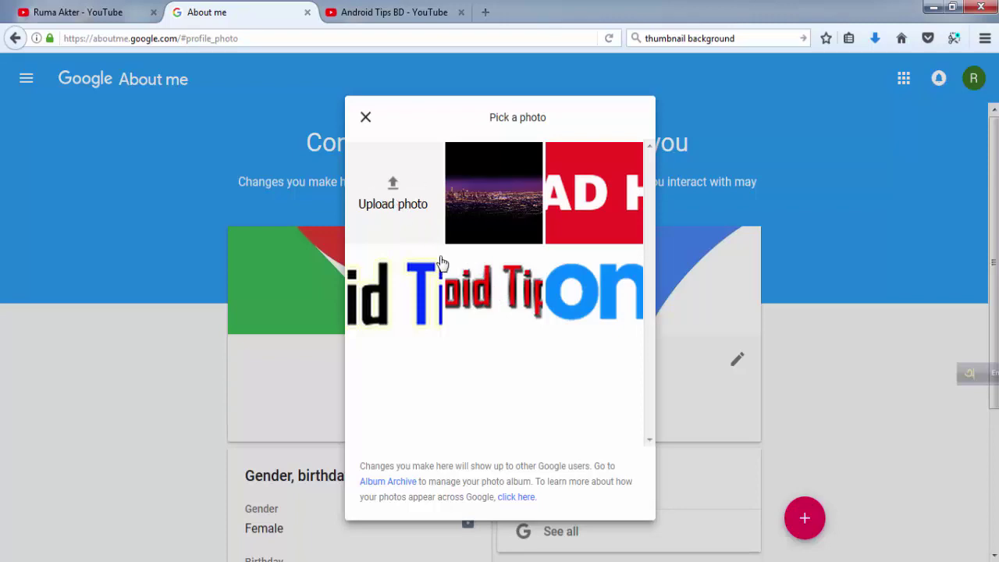
{"action": "left_click", "coordinate": [403, 199]}
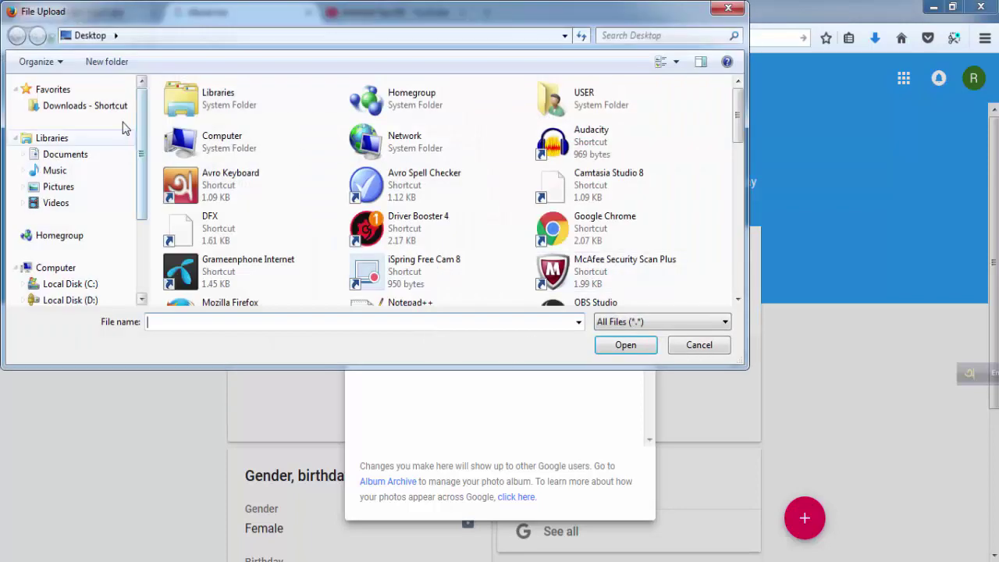
{"action": "left_click_drag", "start_coordinate": [143, 117], "coordinate": [145, 225]}
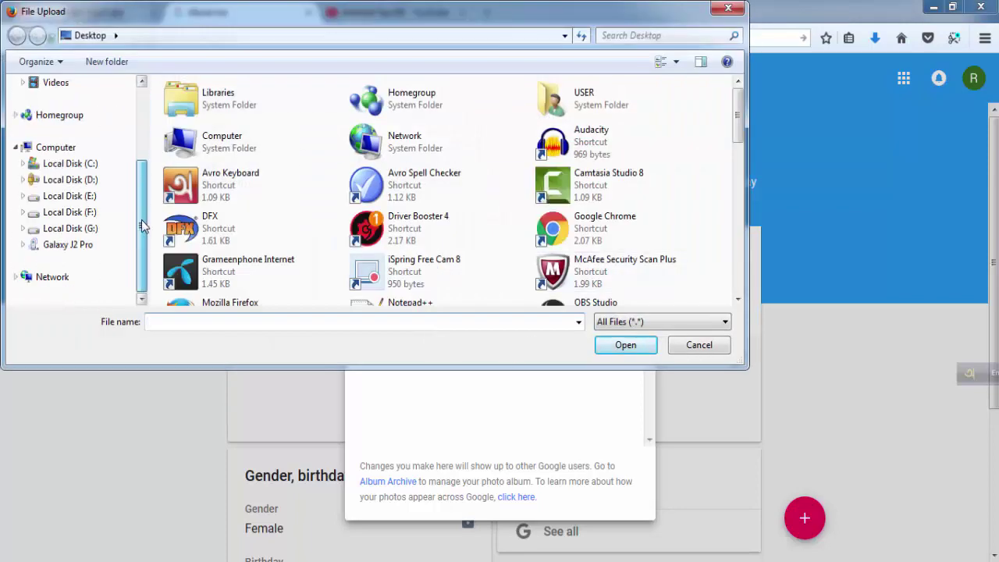
{"action": "left_click", "coordinate": [67, 229]}
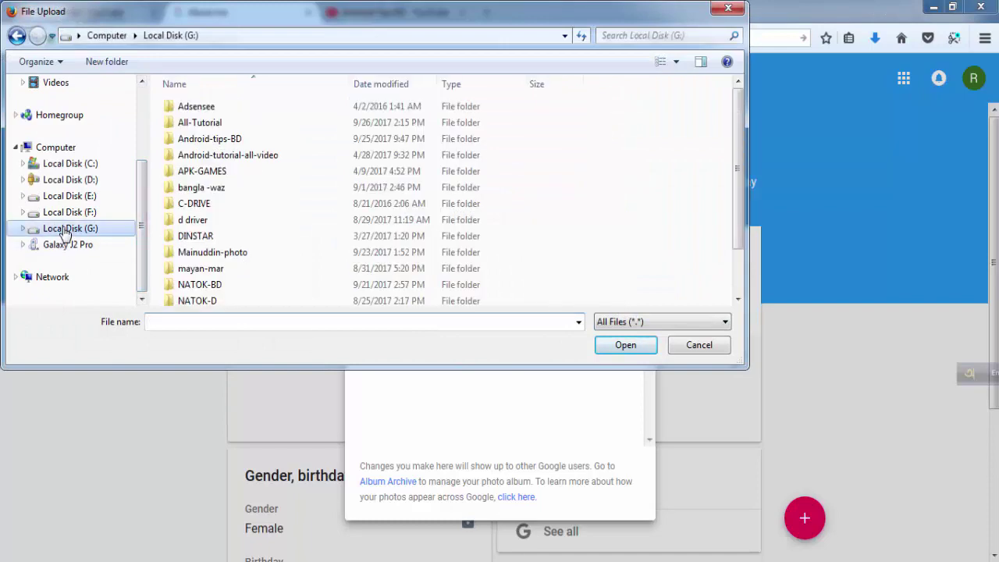
{"action": "double_click", "coordinate": [200, 285]}
Upload now.png from the NATOK-BD folder as the profile photo and accept its full-frame crop
{"action": "scroll", "coordinate": [380, 245], "scroll_direction": "down", "scroll_amount": 5}
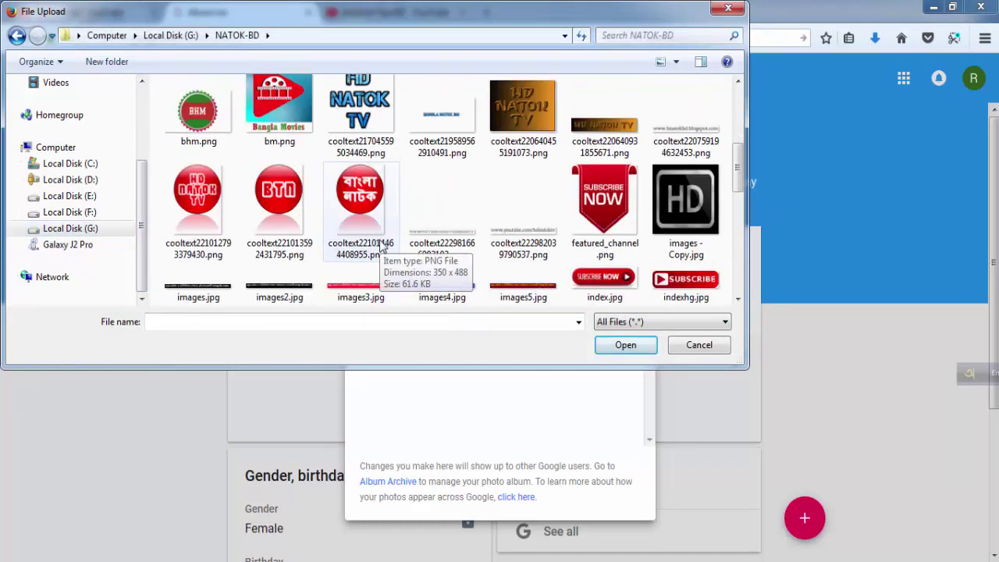
{"action": "scroll", "coordinate": [383, 244], "scroll_direction": "down", "scroll_amount": 5}
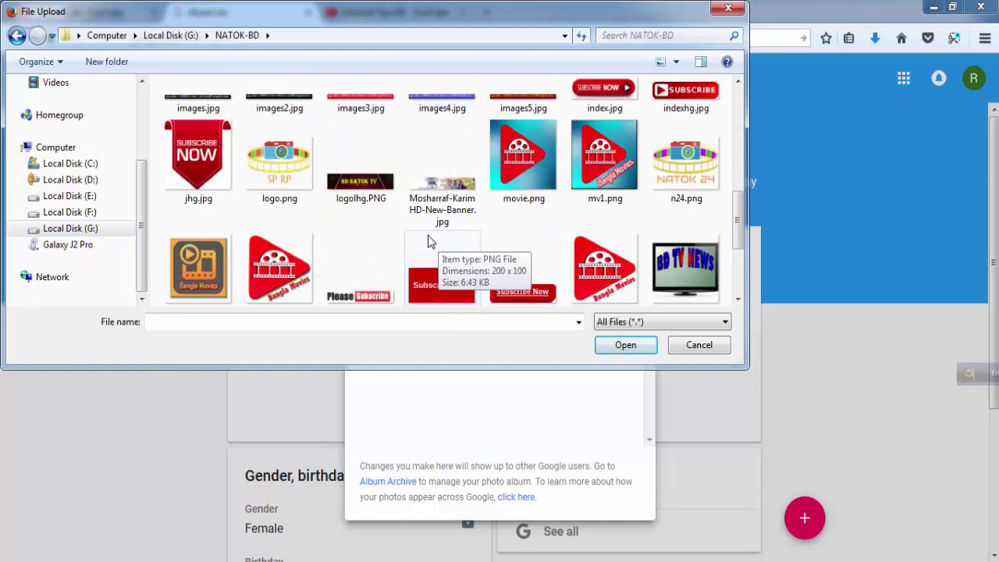
{"action": "scroll", "coordinate": [428, 242], "scroll_direction": "down", "scroll_amount": 1}
{"action": "scroll", "coordinate": [492, 185], "scroll_direction": "down", "scroll_amount": 2}
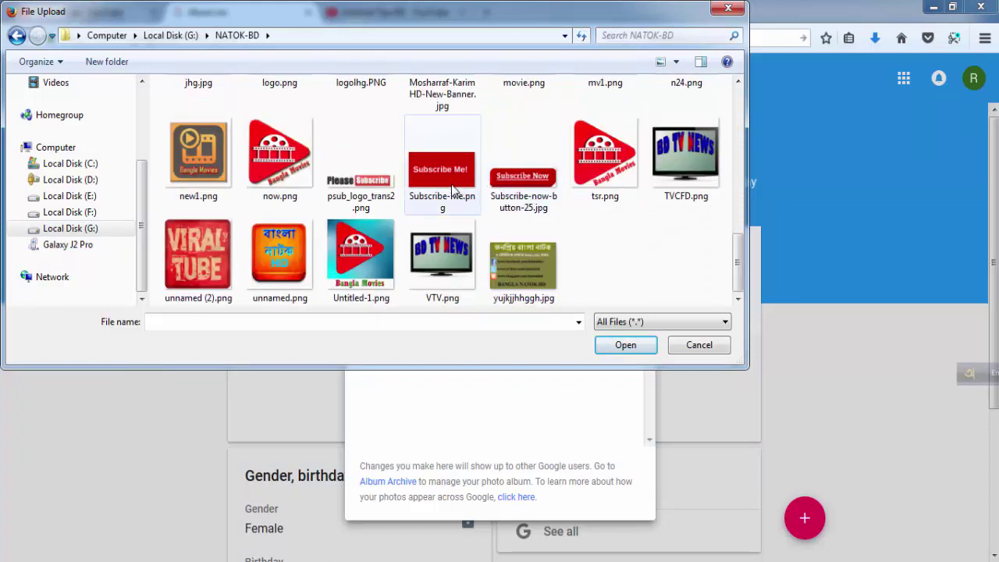
{"action": "left_click", "coordinate": [304, 168]}
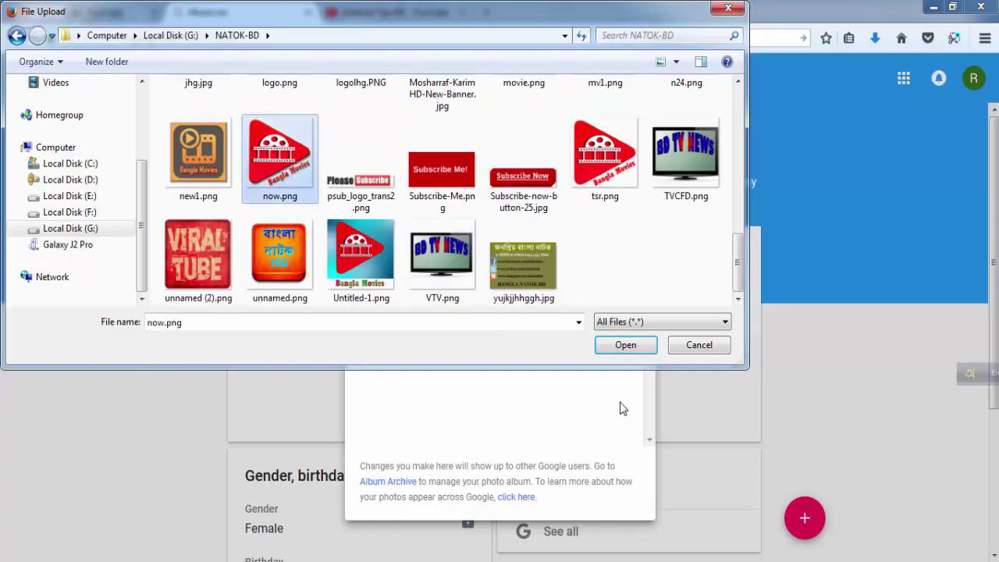
{"action": "left_click", "coordinate": [617, 346]}
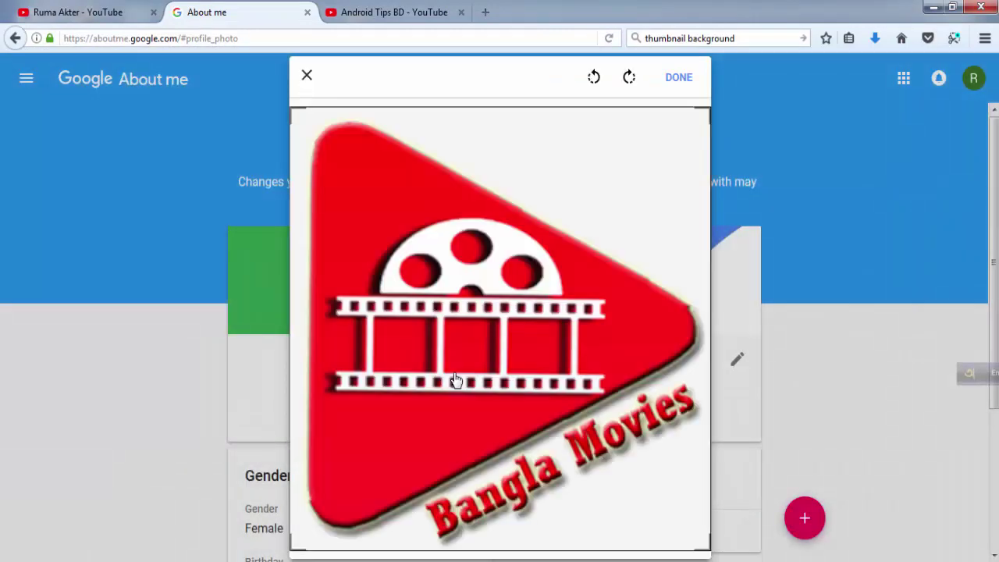
{"action": "left_click", "coordinate": [678, 78]}
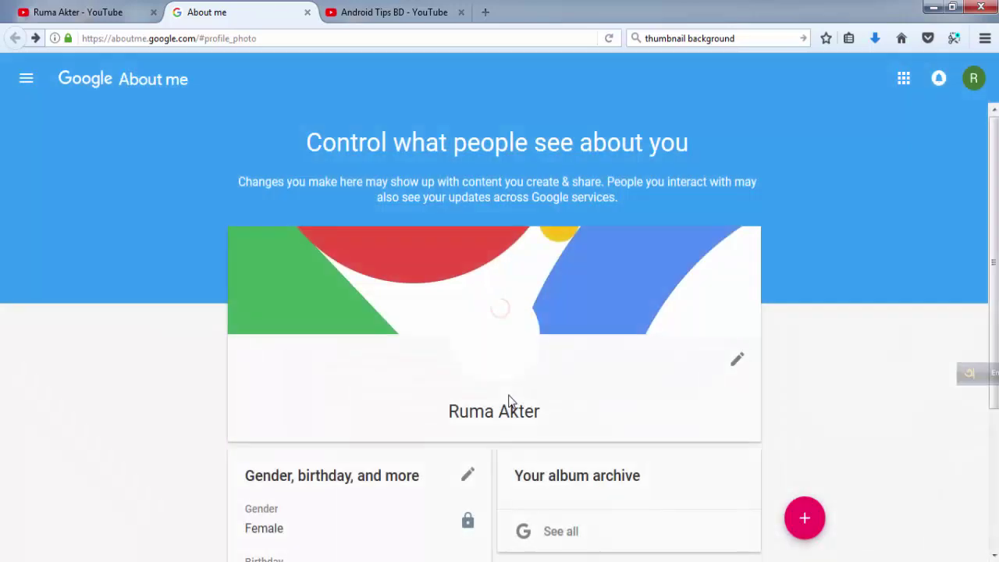
Close the Google About me page and reload the channel page to check the new icon
{"action": "left_click", "coordinate": [308, 13]}
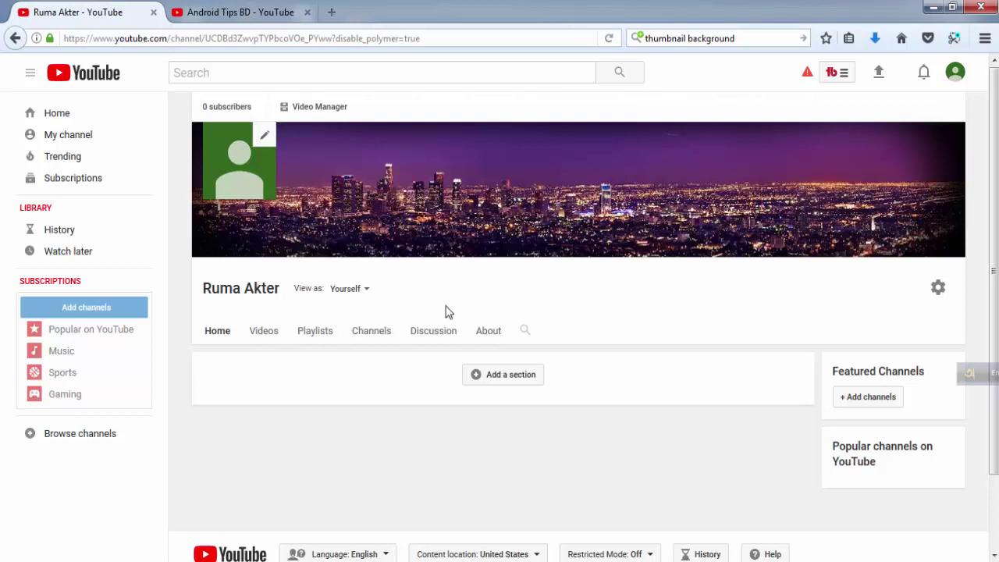
{"action": "right_click", "coordinate": [393, 283]}
{"action": "left_click", "coordinate": [479, 292]}
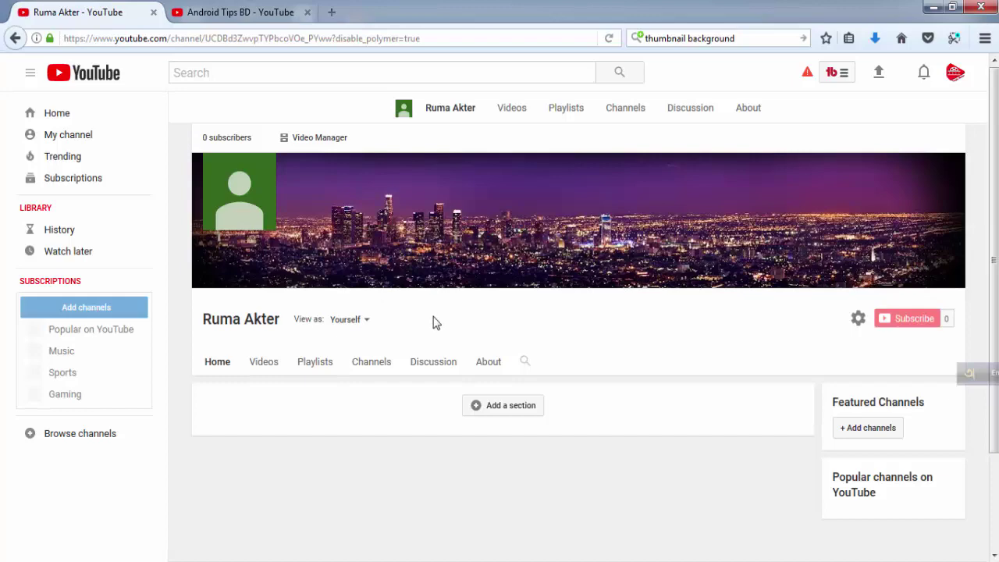
{"action": "scroll", "coordinate": [478, 324], "scroll_direction": "down", "scroll_amount": 3}
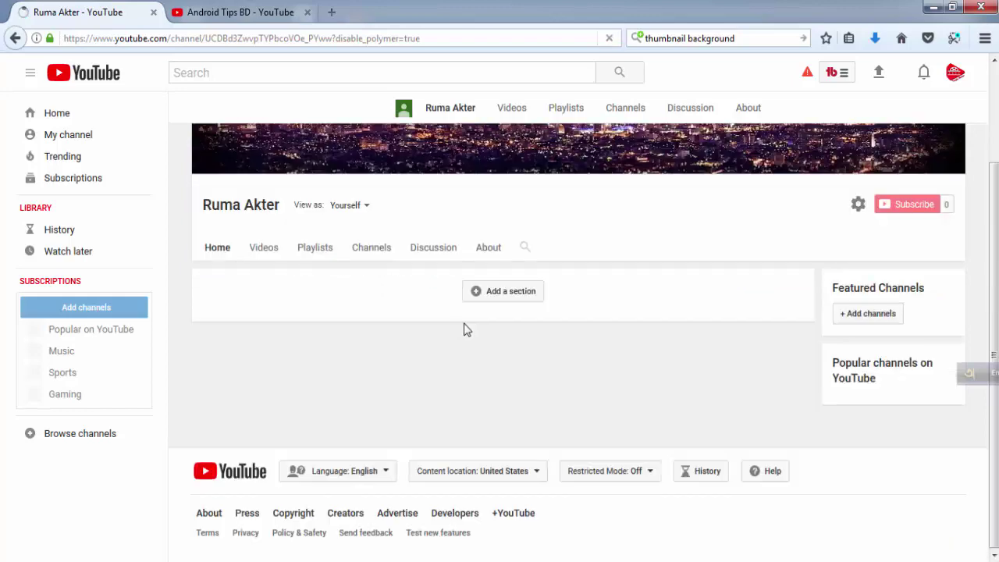
{"action": "scroll", "coordinate": [464, 329], "scroll_direction": "up", "scroll_amount": 2}
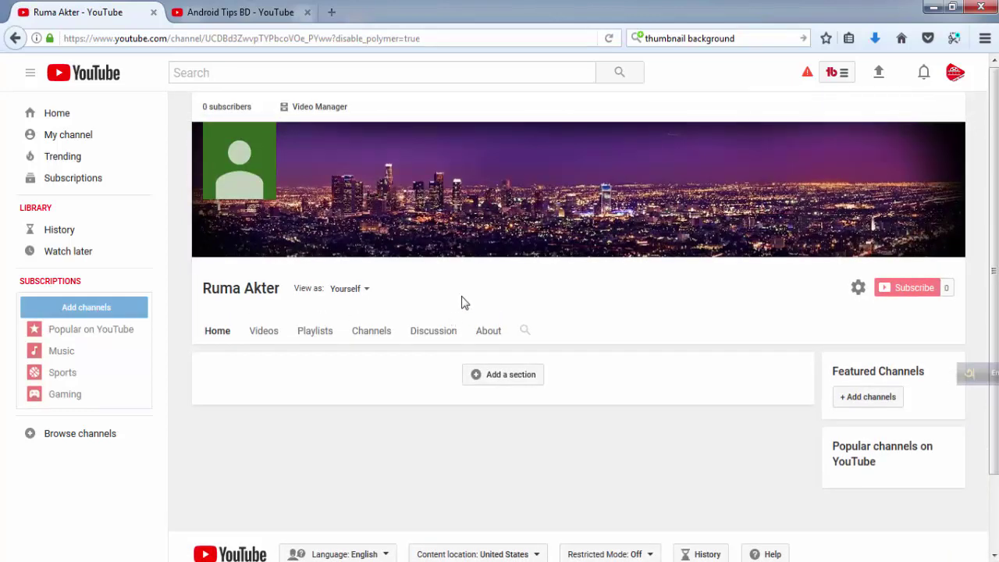
Open the channel's About section and switch it to layout editing mode
{"action": "left_click", "coordinate": [492, 334]}
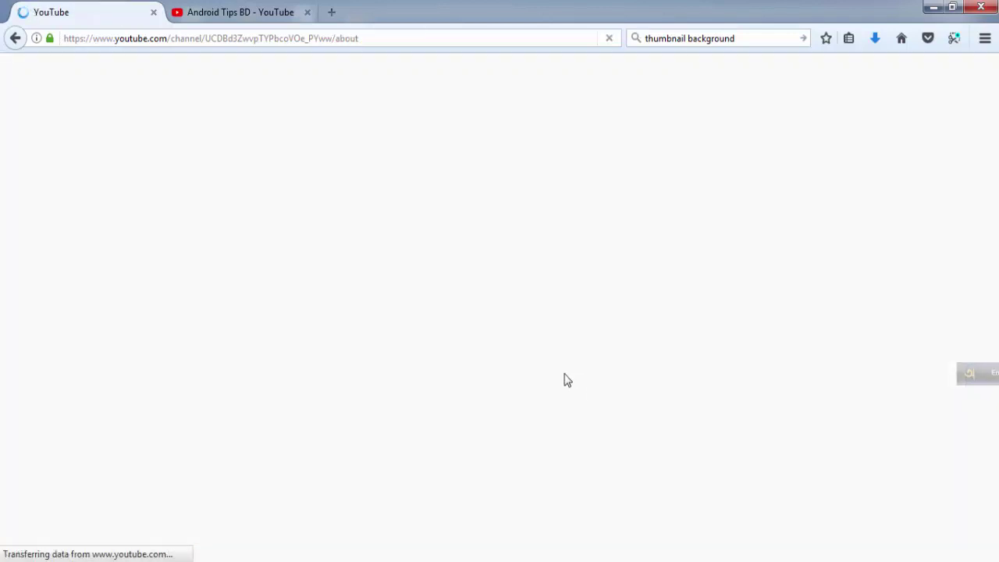
{"action": "scroll", "coordinate": [559, 336], "scroll_direction": "down", "scroll_amount": 3}
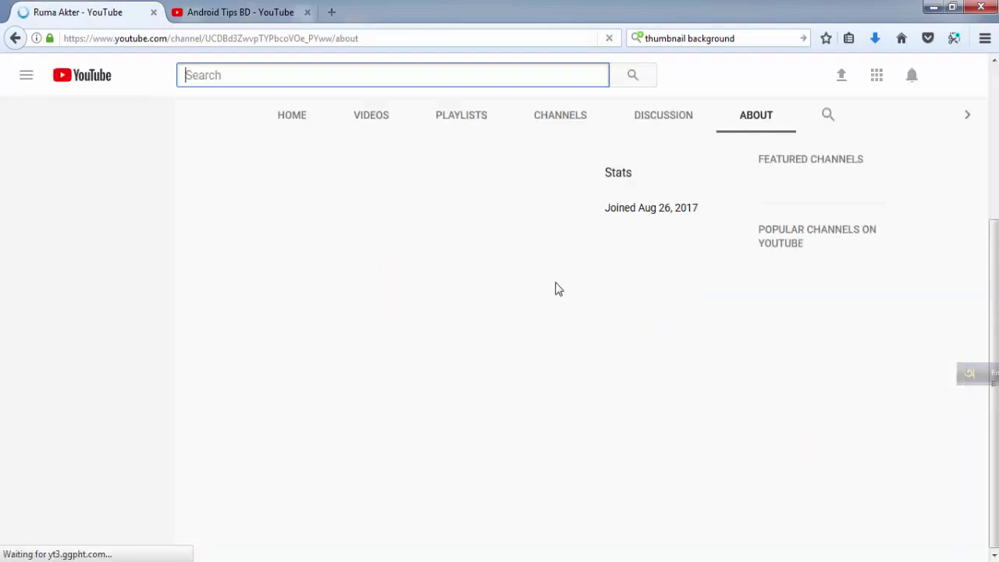
{"action": "key", "text": "F9"}
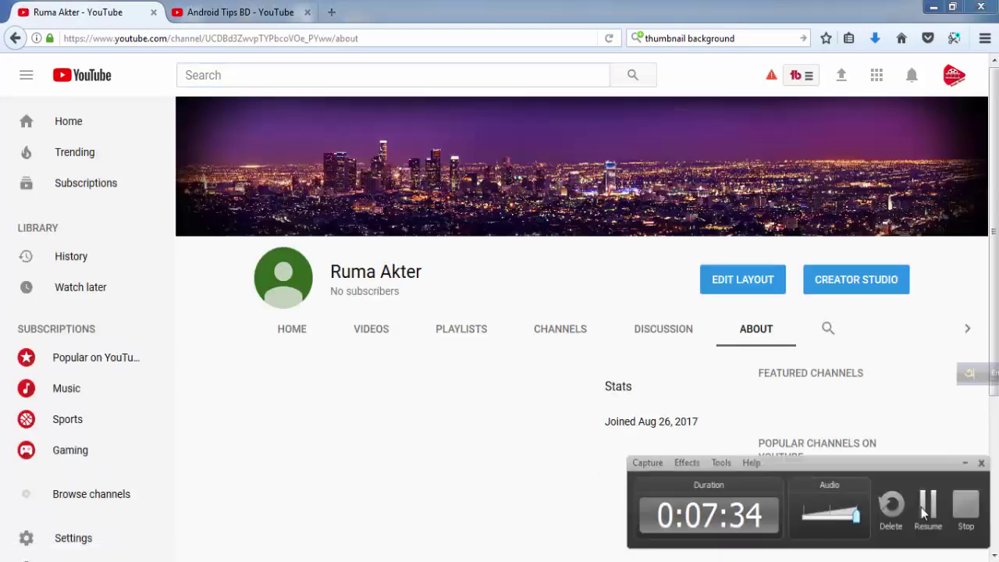
{"action": "left_click", "coordinate": [925, 507]}
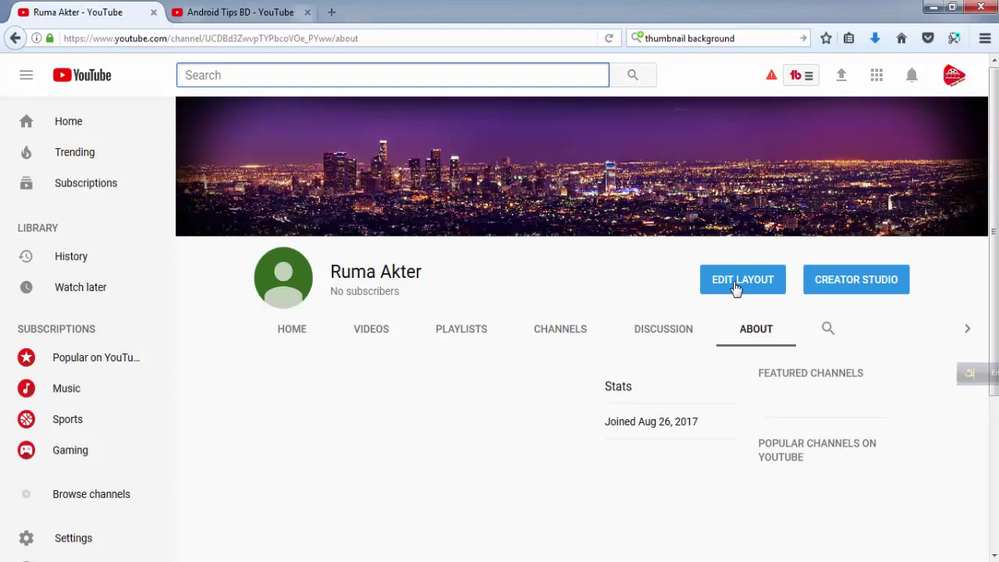
{"action": "left_click", "coordinate": [612, 352]}
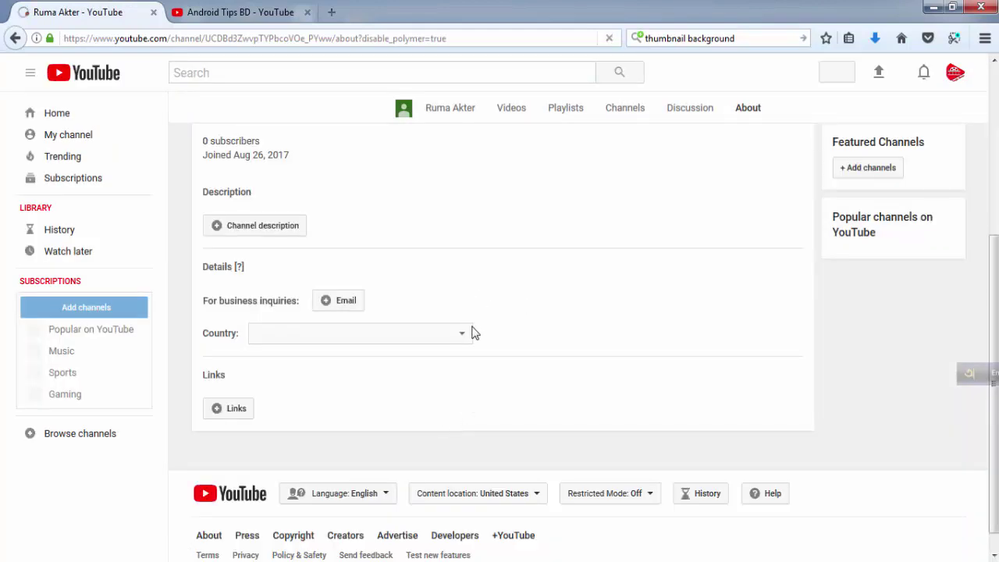
Add the channel description "fjhjbjn,m,vvcmnmc ,jkjkghfdkmhg" in the About section and save it
{"action": "scroll", "coordinate": [481, 348], "scroll_direction": "down", "scroll_amount": 3}
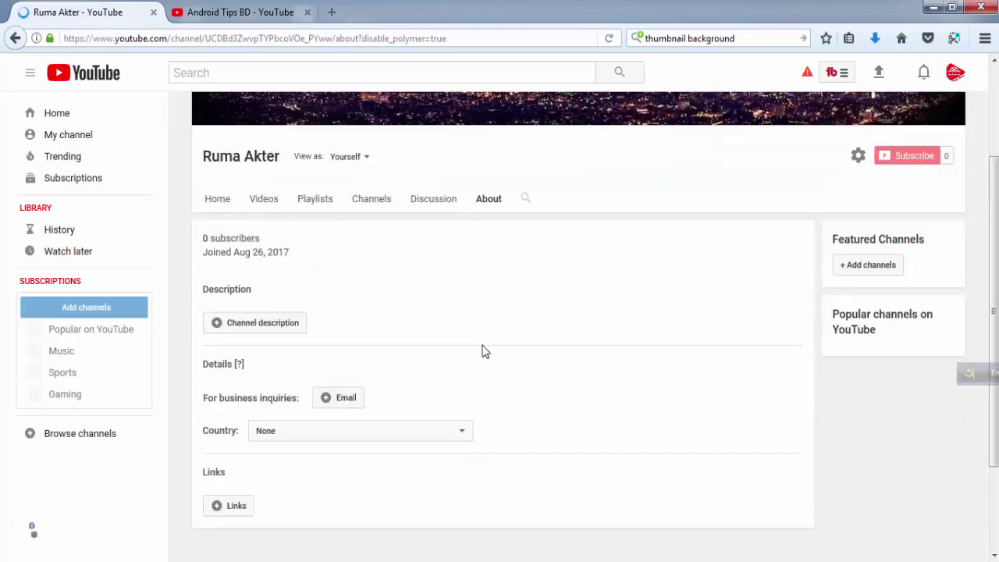
{"action": "scroll", "coordinate": [482, 352], "scroll_direction": "down", "scroll_amount": 2}
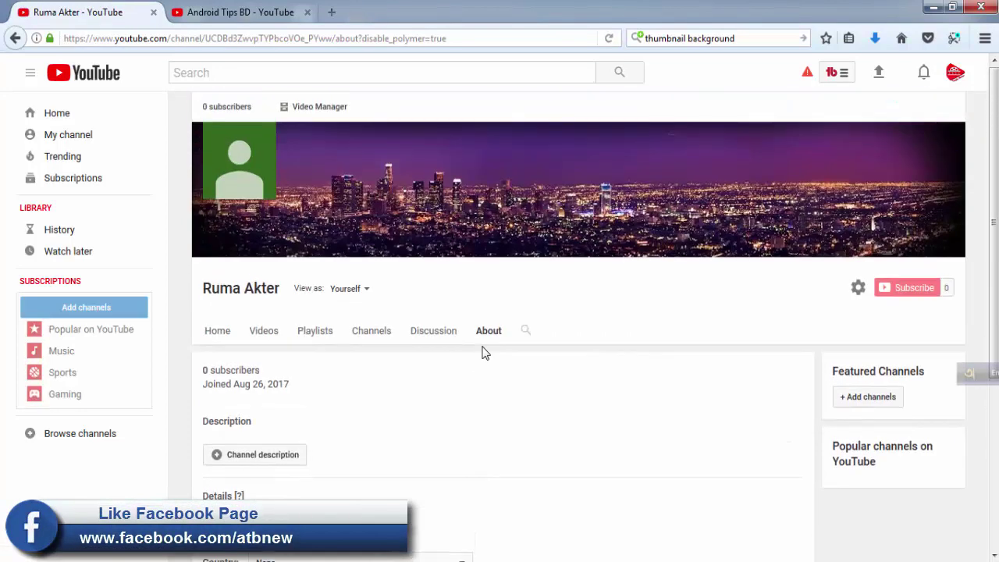
{"action": "scroll", "coordinate": [511, 348], "scroll_direction": "down", "scroll_amount": 5}
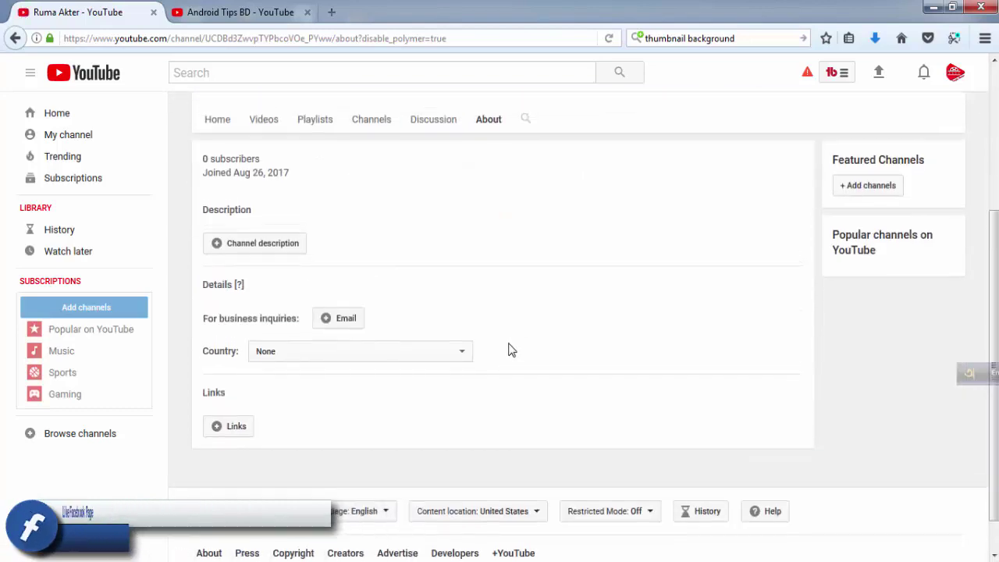
{"action": "scroll", "coordinate": [468, 343], "scroll_direction": "up", "scroll_amount": 2}
{"action": "left_click", "coordinate": [273, 331]}
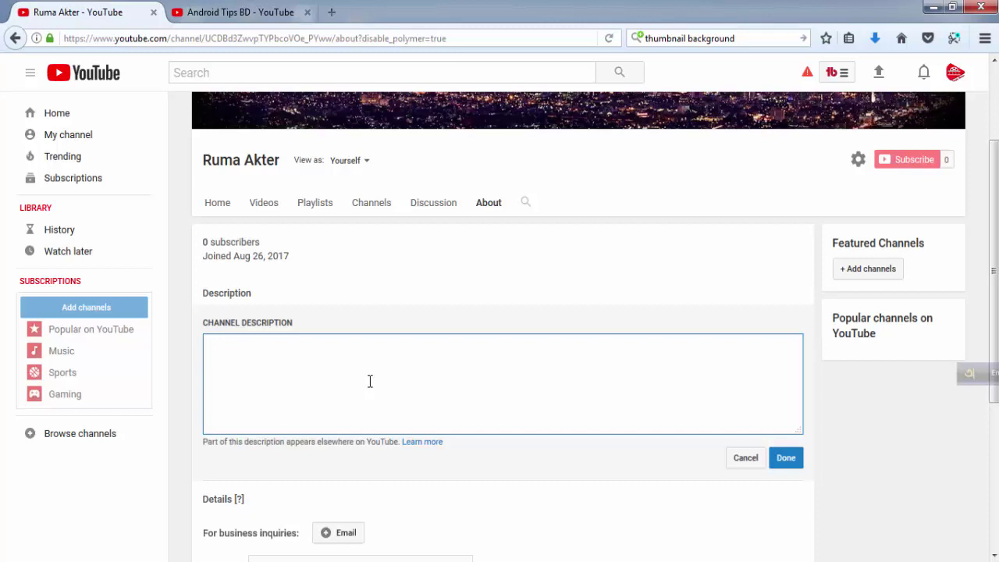
{"action": "type", "text": "jhjbjn,m,vvcmnmc .jkjkghfdkmhg"}
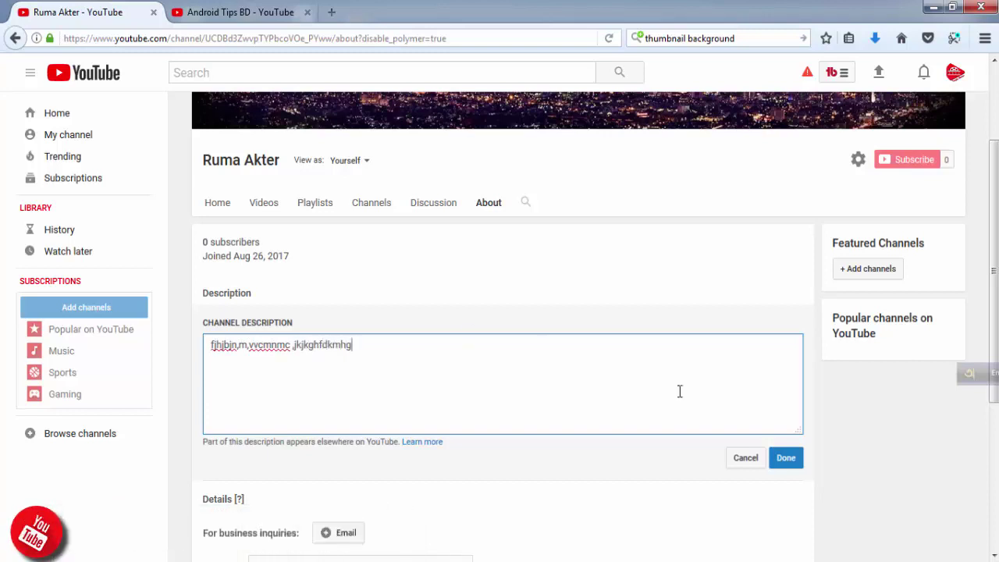
{"action": "left_click", "coordinate": [786, 458]}
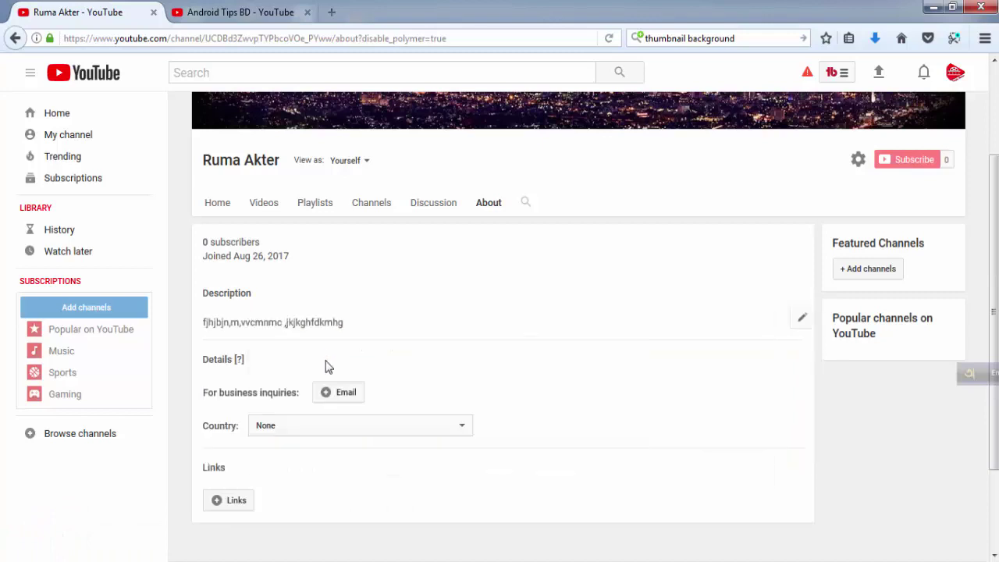
Set the channel's country to Bangladesh in the About details
{"action": "left_click", "coordinate": [379, 432]}
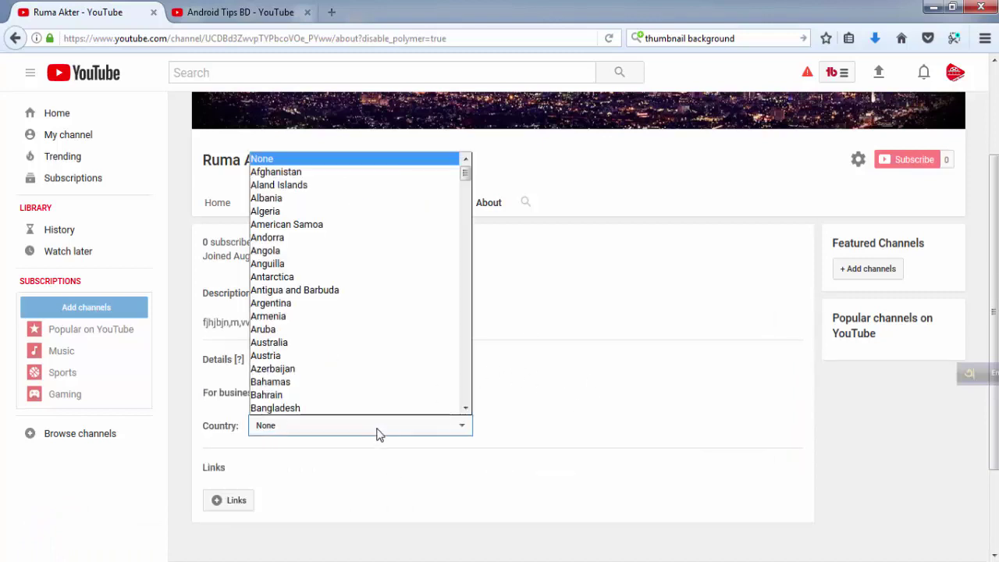
{"action": "left_click", "coordinate": [294, 408]}
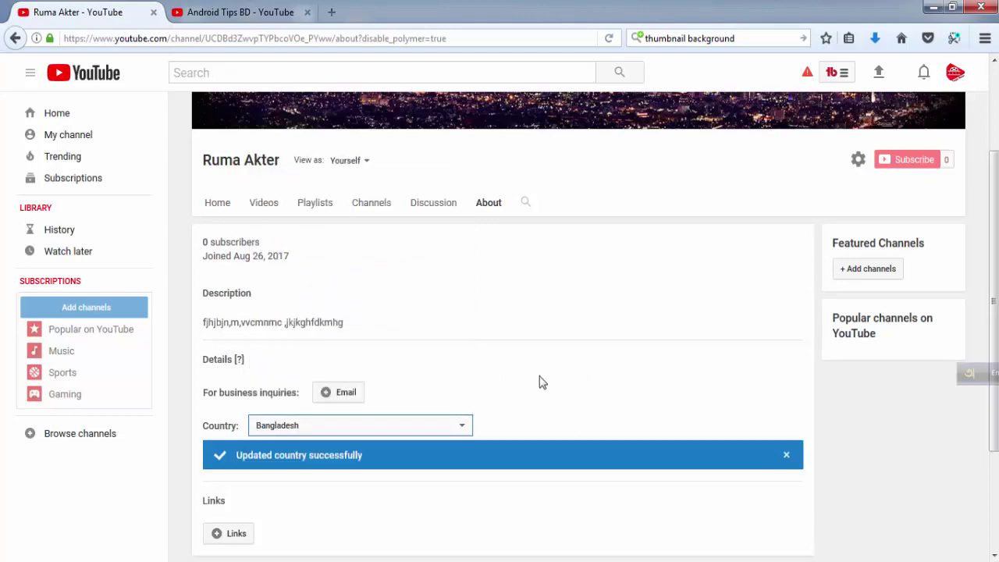
{"action": "left_click", "coordinate": [495, 339]}
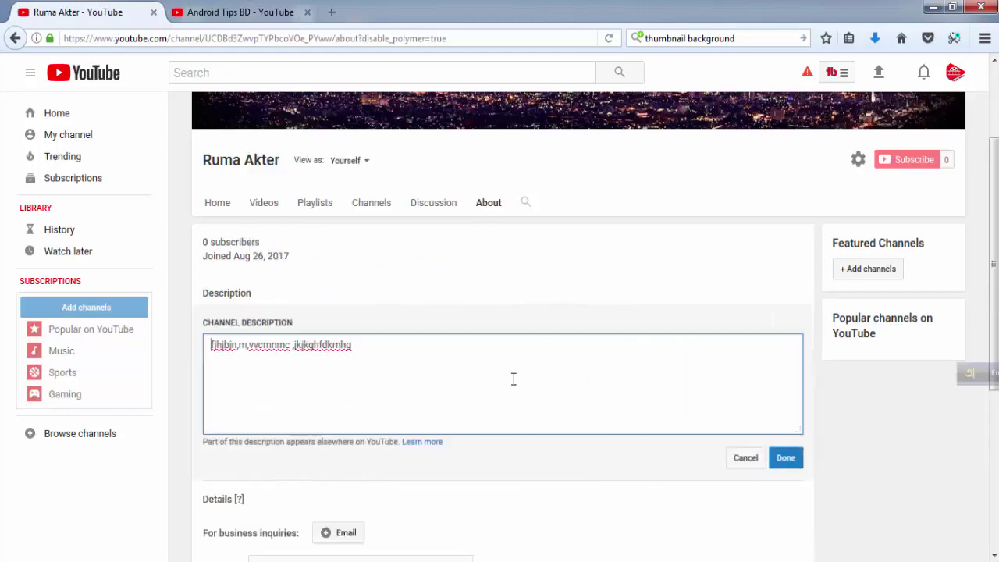
{"action": "left_click", "coordinate": [785, 458]}
Review the channel settings for privacy, layout customization and the discussion tab, and save them
{"action": "scroll", "coordinate": [468, 296], "scroll_direction": "up", "scroll_amount": 2}
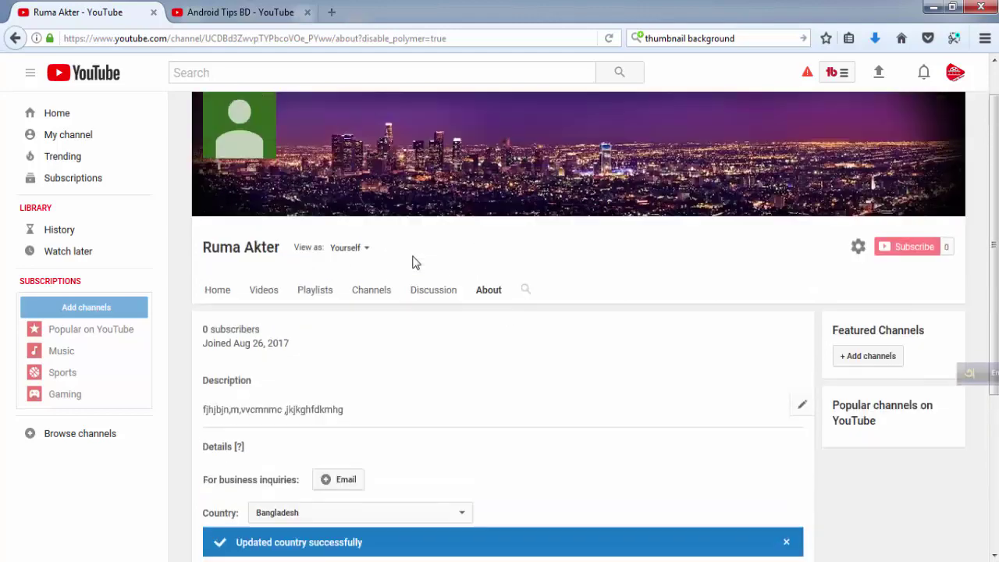
{"action": "scroll", "coordinate": [414, 262], "scroll_direction": "up", "scroll_amount": 1}
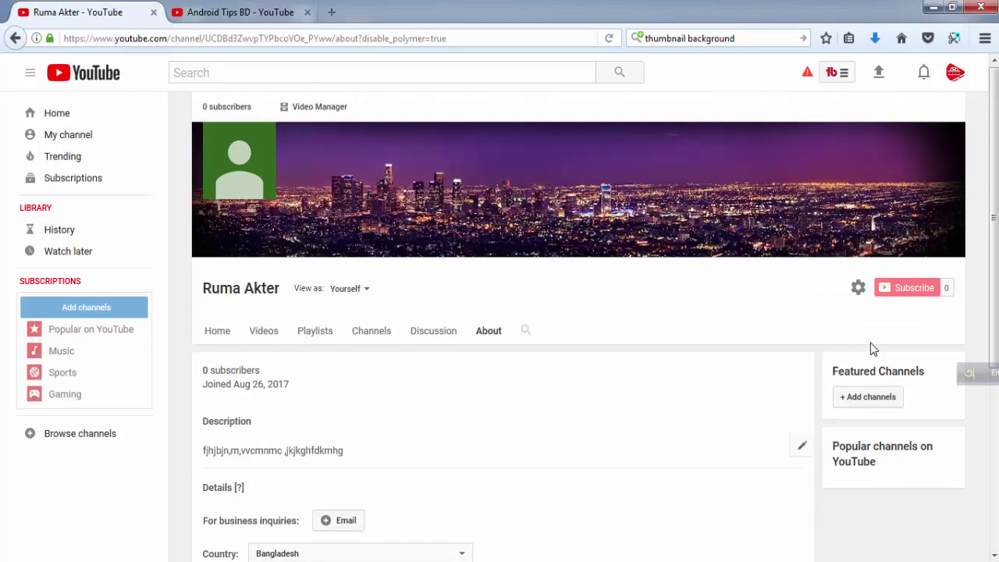
{"action": "left_click", "coordinate": [857, 290]}
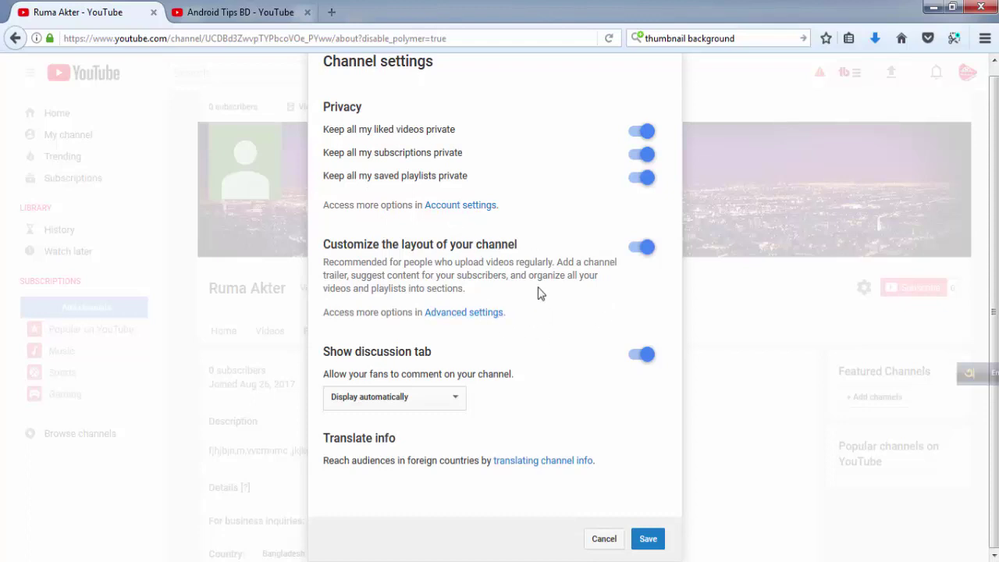
{"action": "left_click", "coordinate": [654, 540]}
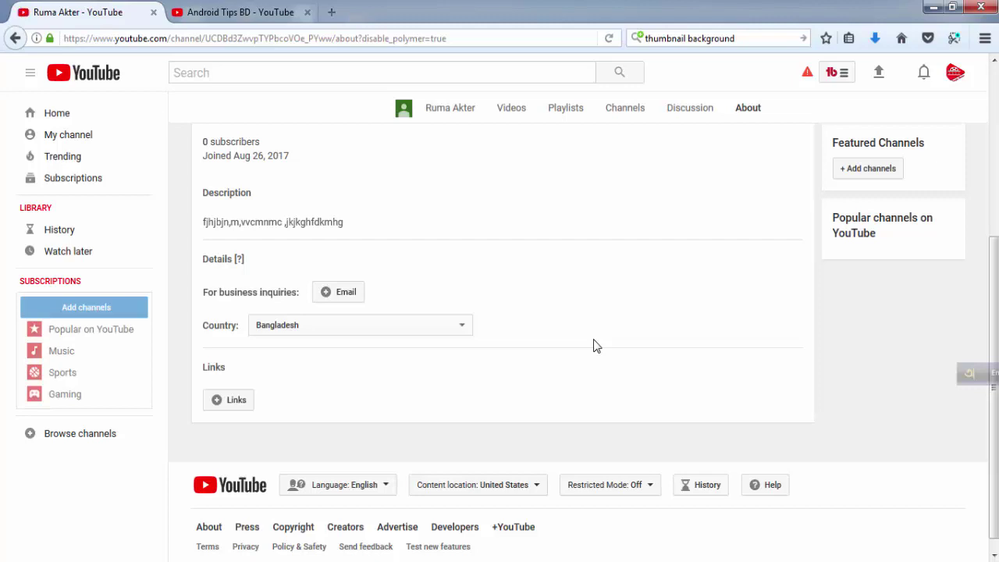
Return to the channel's Home section in layout editing mode
{"action": "scroll", "coordinate": [593, 346], "scroll_direction": "up", "scroll_amount": 5}
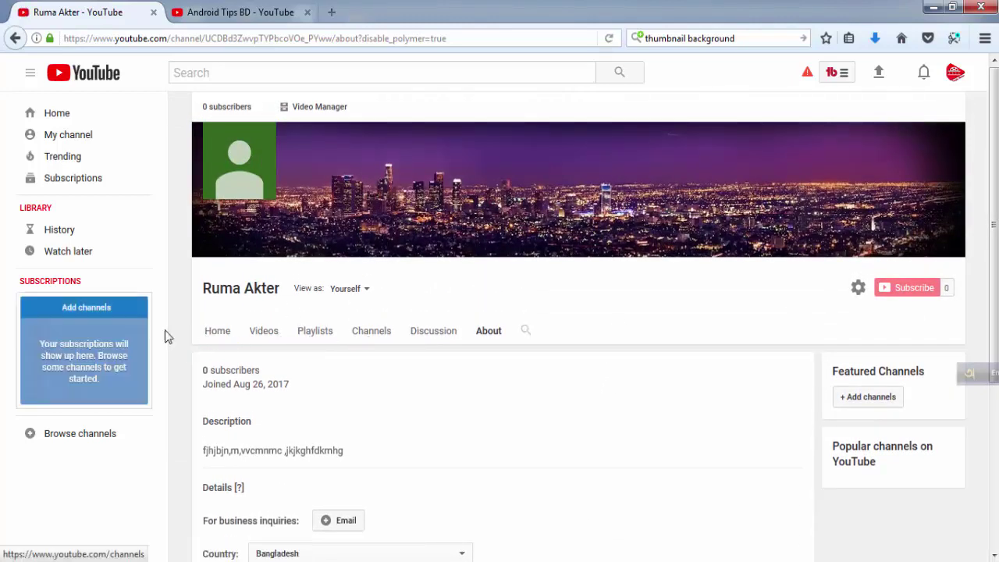
{"action": "left_click", "coordinate": [214, 332]}
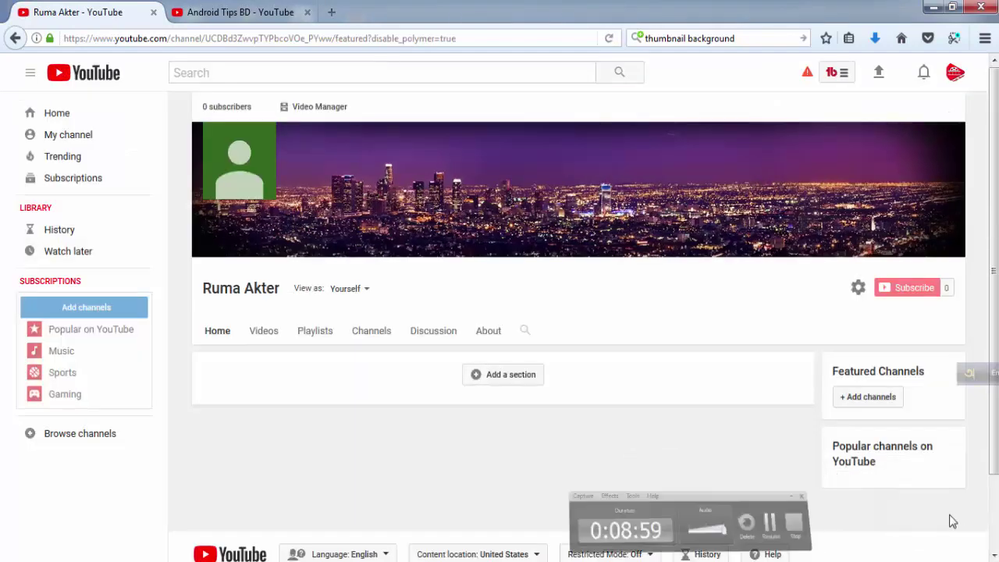
{"action": "mouse_move", "coordinate": [559, 257]}
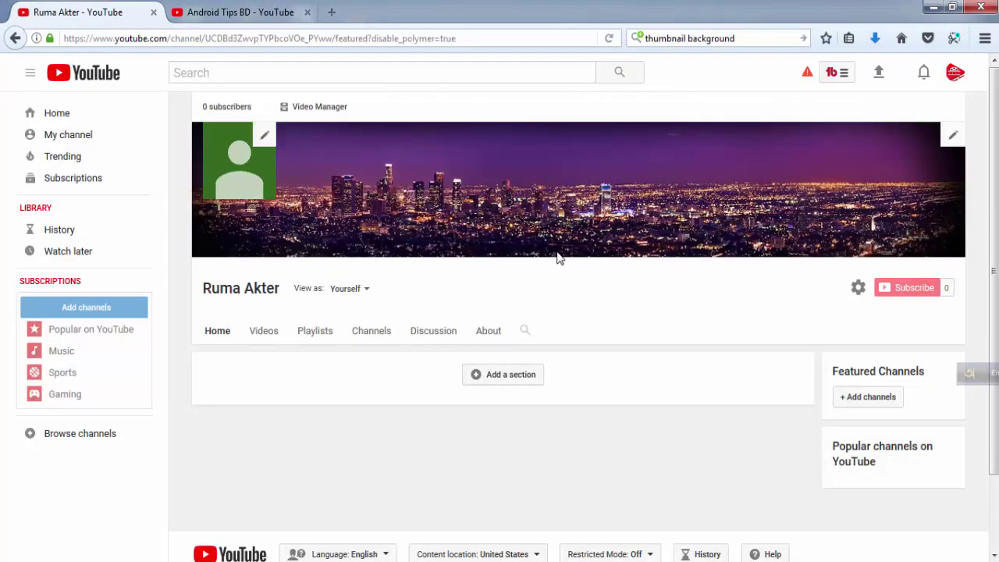
Open the channel's Status and Features page in Creator Studio and review its verification option and feature list
{"action": "left_click", "coordinate": [328, 107]}
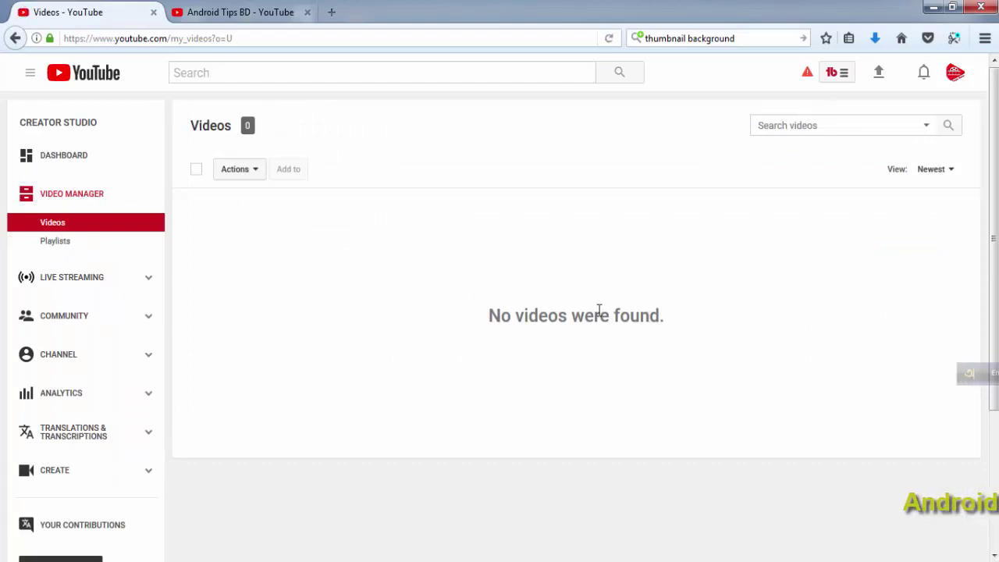
{"action": "left_click", "coordinate": [84, 365]}
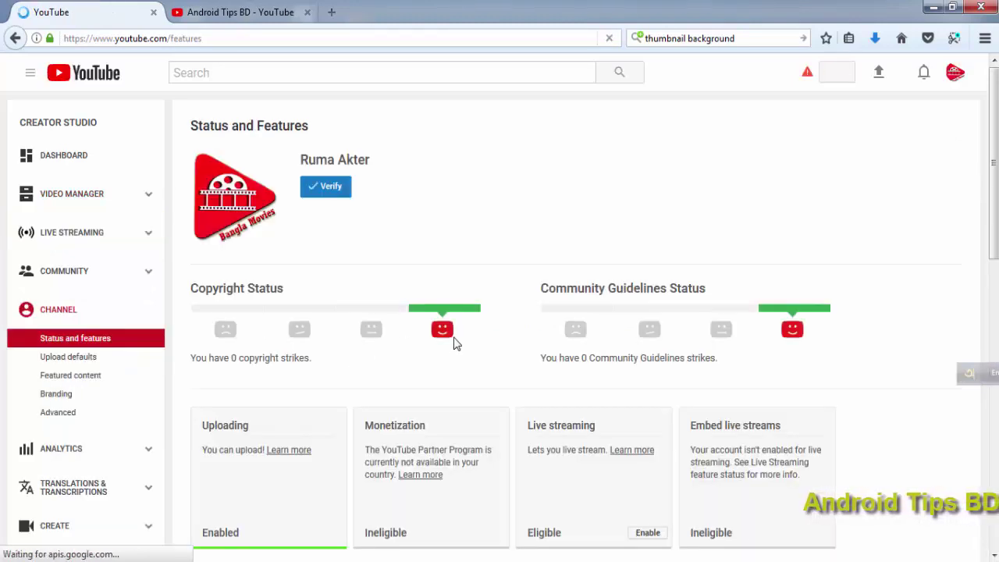
{"action": "scroll", "coordinate": [531, 285], "scroll_direction": "down", "scroll_amount": 10}
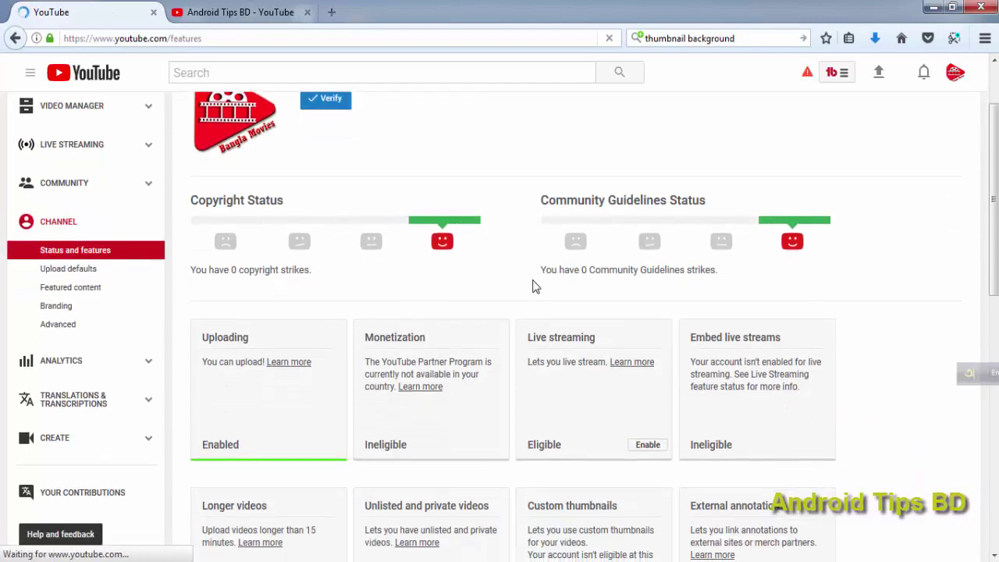
{"action": "scroll", "coordinate": [531, 289], "scroll_direction": "down", "scroll_amount": 2}
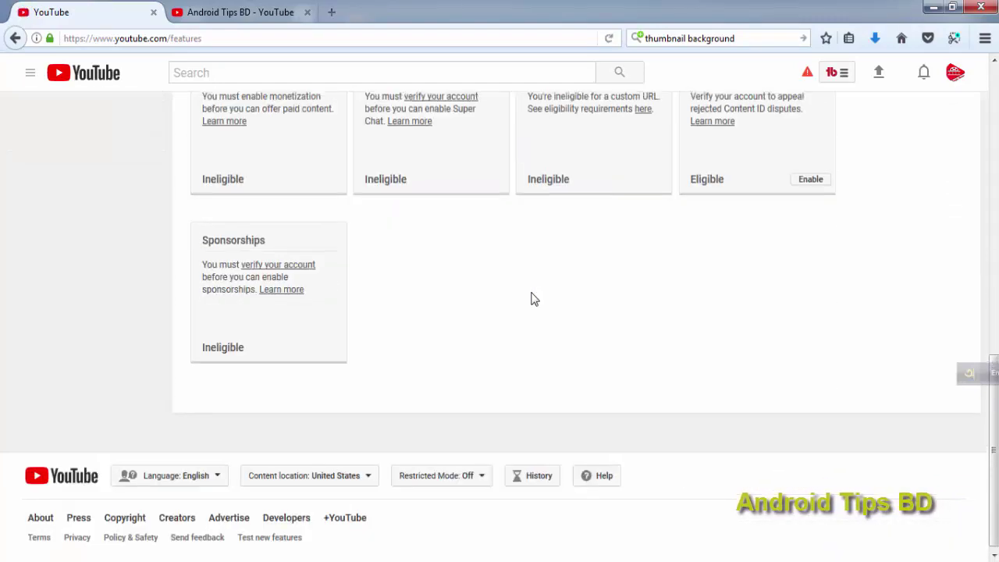
{"action": "scroll", "coordinate": [530, 292], "scroll_direction": "up", "scroll_amount": 12}
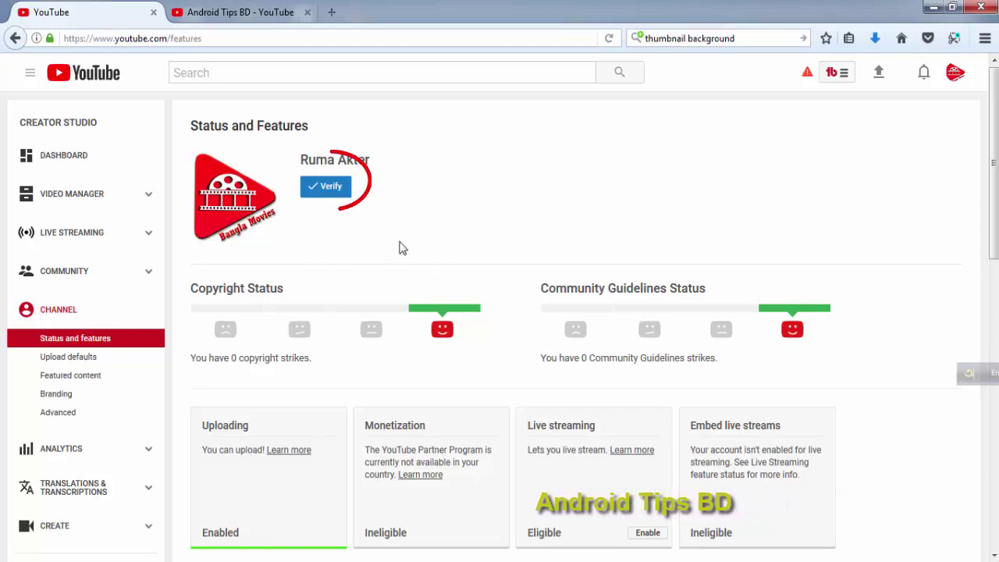
Start account verification for Bangladesh with the code delivered by text message, enter the phone number and submit the request
{"action": "left_click", "coordinate": [329, 187]}
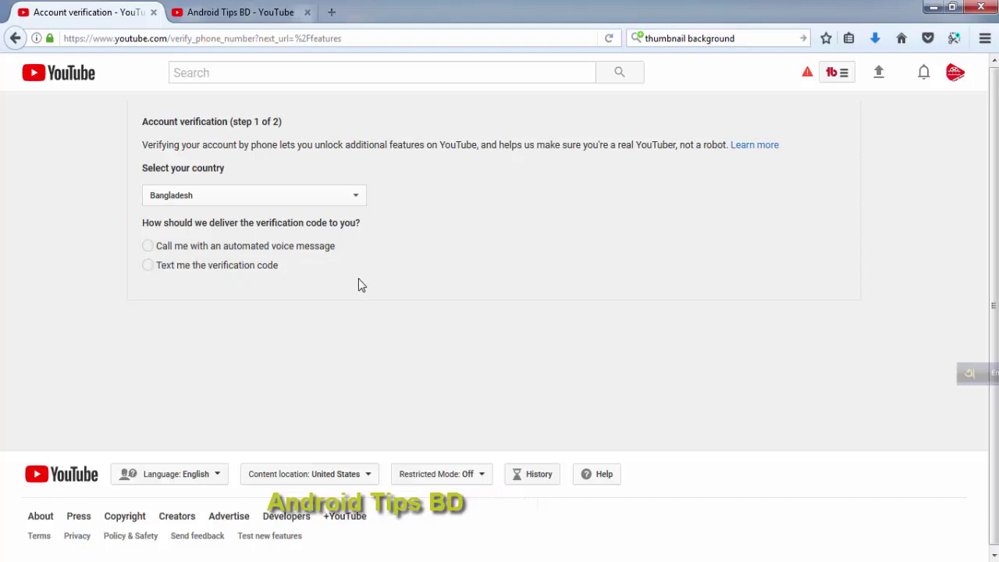
{"action": "left_click", "coordinate": [147, 268]}
{"action": "left_click", "coordinate": [249, 367]}
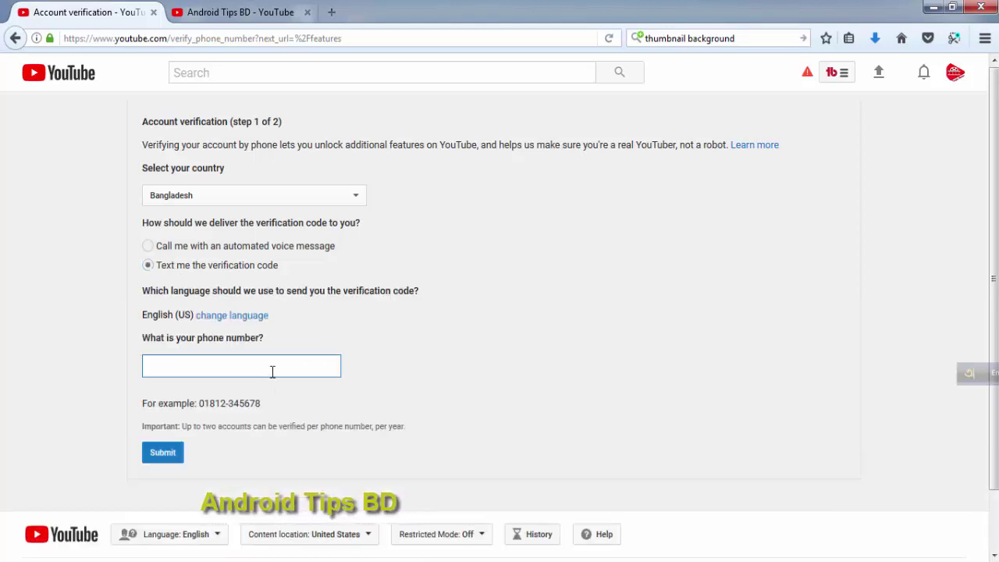
{"action": "left_click", "coordinate": [266, 370]}
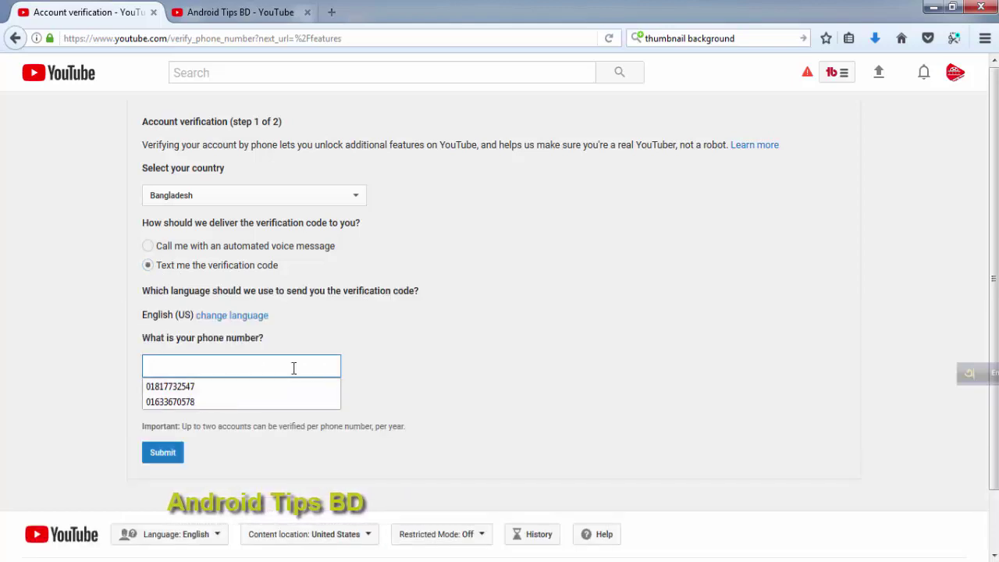
{"action": "key", "text": "Escape"}
{"action": "key", "text": "ctrl+v"}
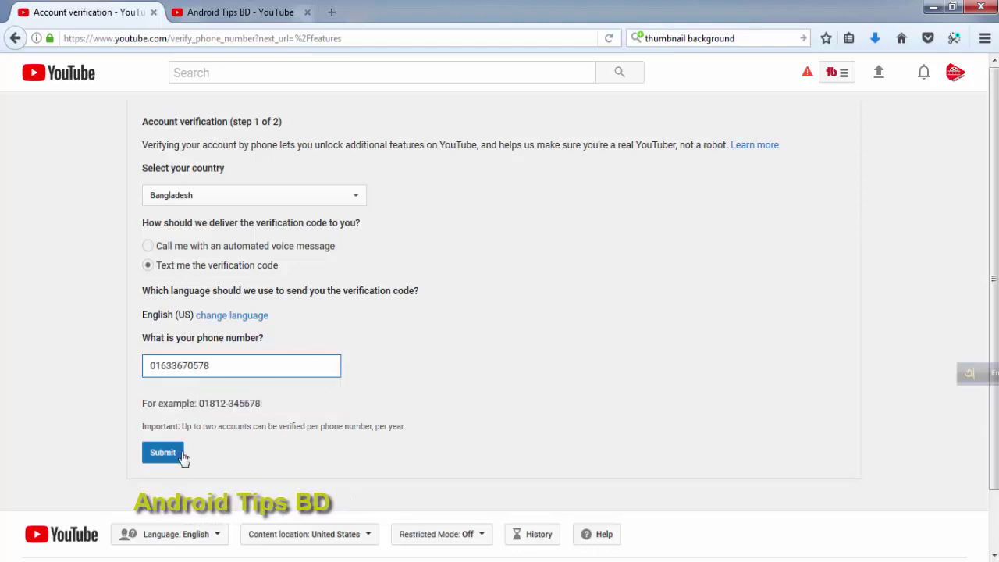
{"action": "left_click", "coordinate": [181, 457]}
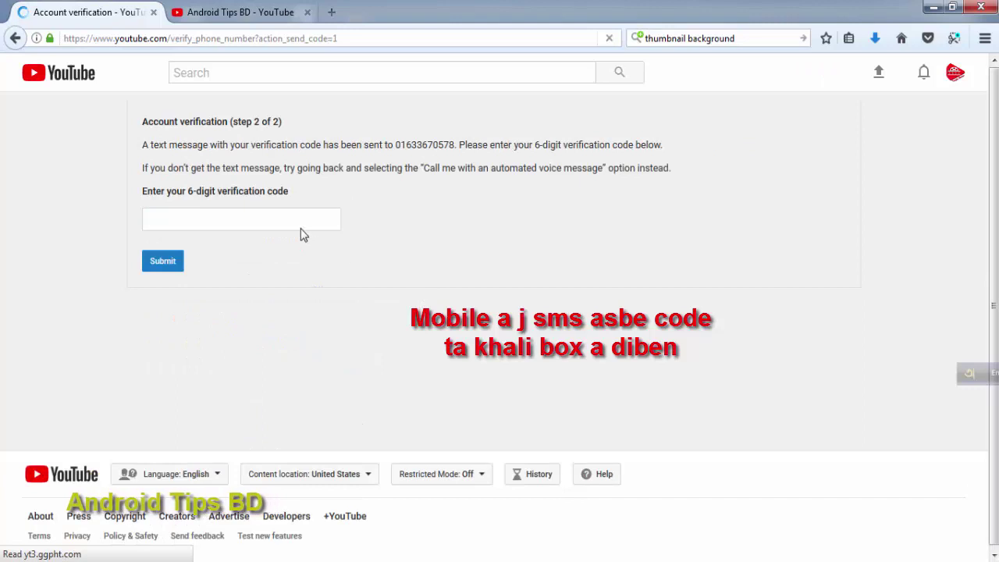
Try to fill in the 6-digit verification code field in the second step of account verification
{"action": "left_click", "coordinate": [297, 220]}
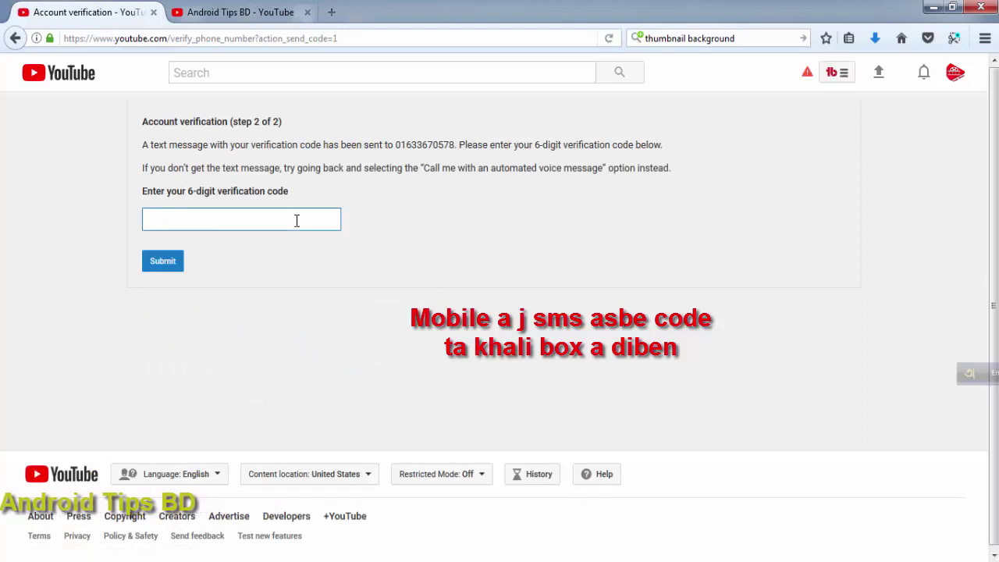
{"action": "left_click", "coordinate": [297, 220]}
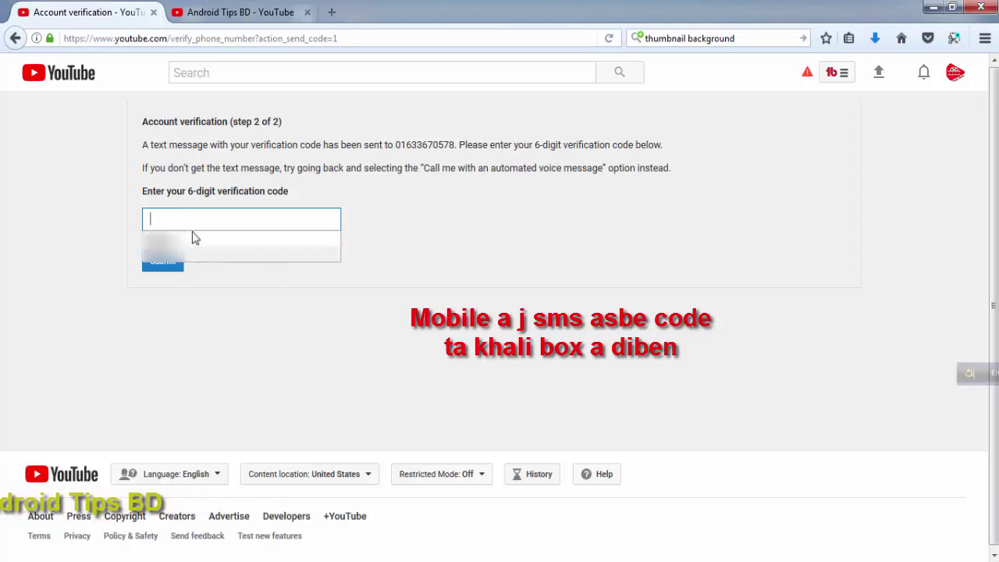
{"action": "key", "text": "Escape"}
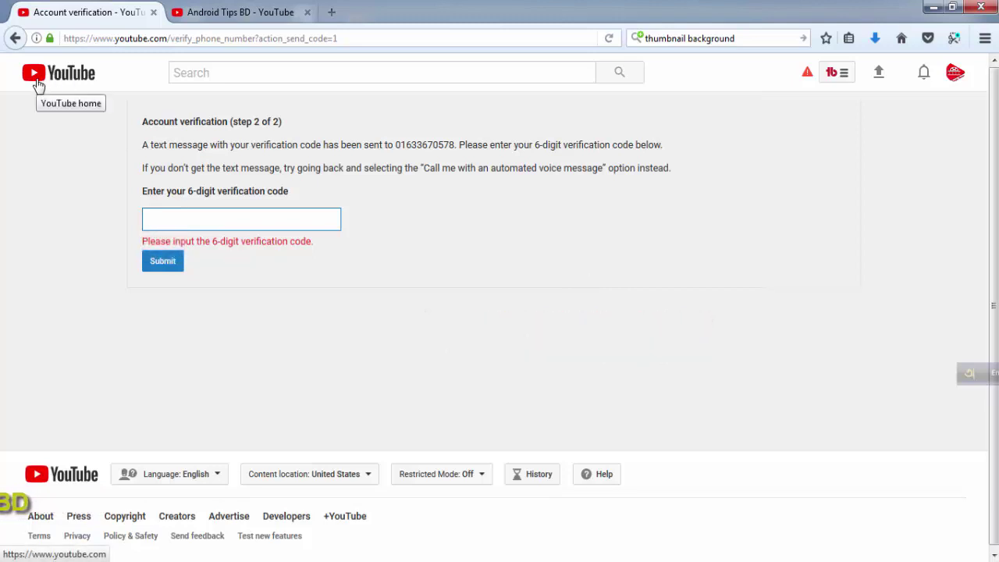
Leave the account verification form and open the Creator Studio dashboard
{"action": "left_click", "coordinate": [955, 71]}
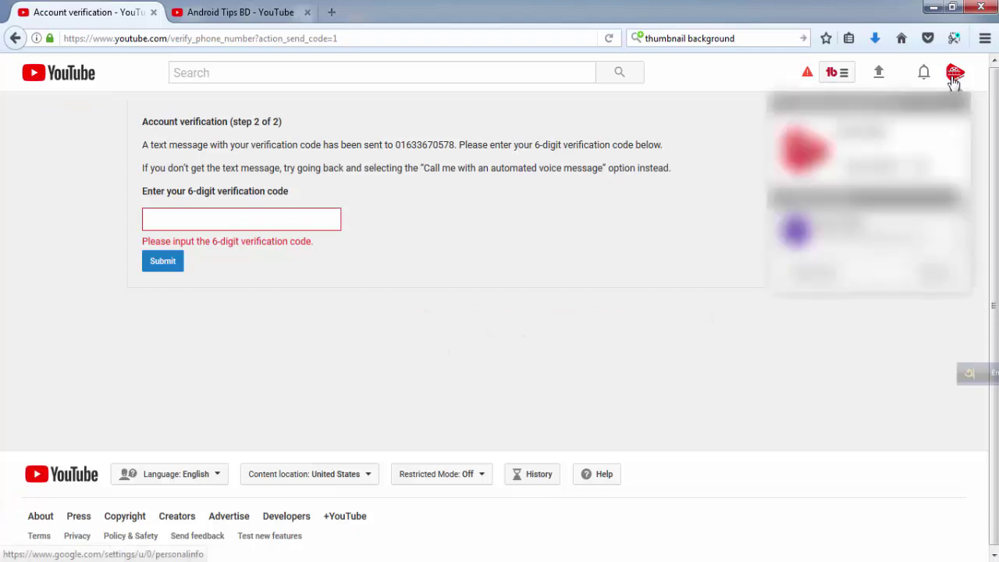
{"action": "left_click", "coordinate": [878, 168]}
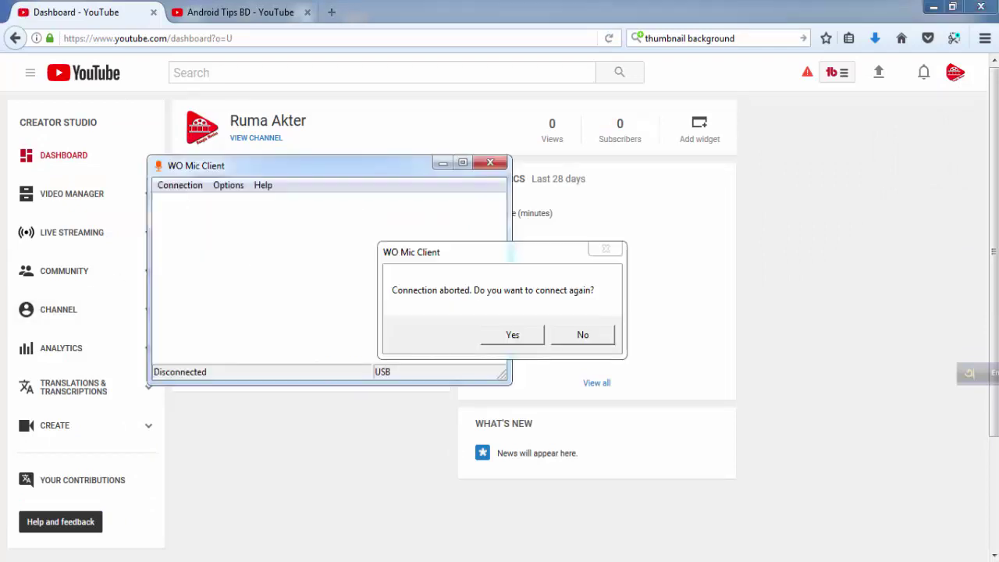
Try to reconnect the WO Mic Client using the USB transport, and pause the screen recorder
{"action": "left_click", "coordinate": [521, 339]}
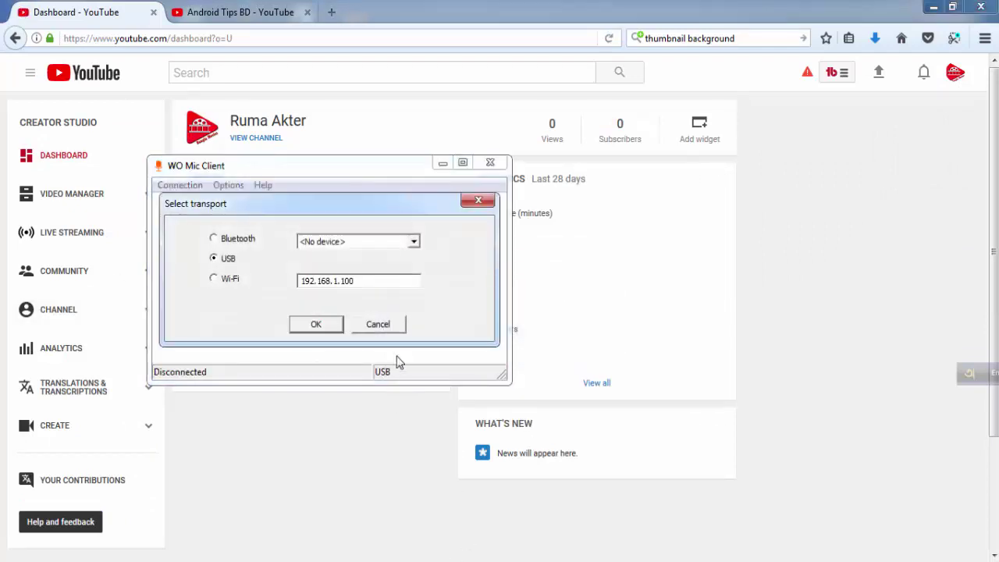
{"action": "left_click", "coordinate": [317, 325]}
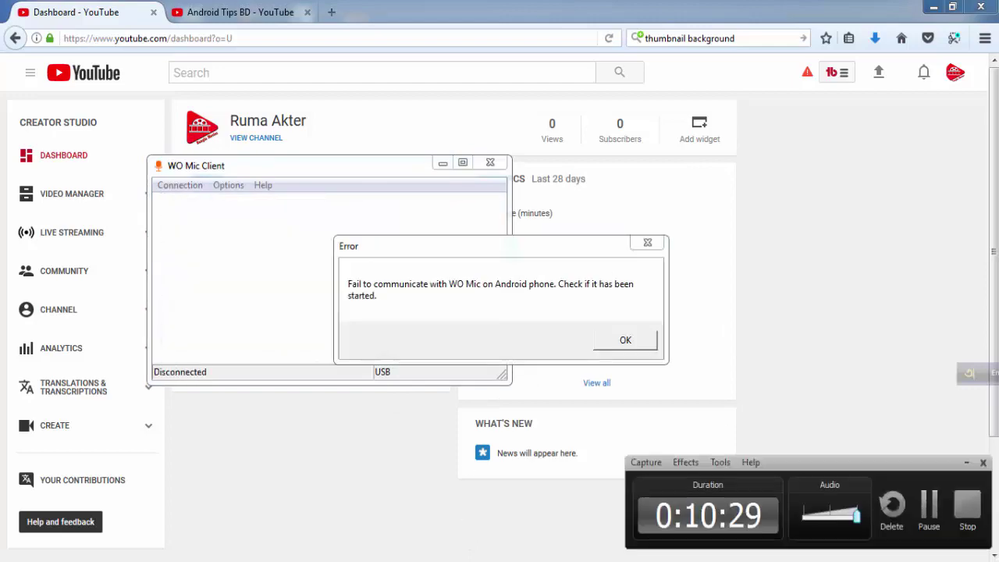
{"action": "left_click", "coordinate": [915, 525]}
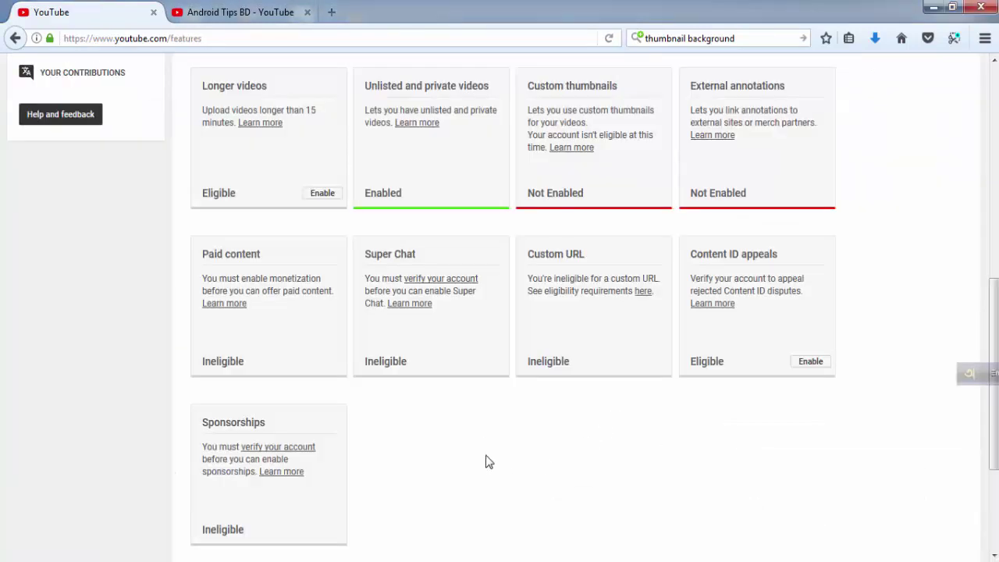
Examine the Status and Features cards for uploading, monetization, live streaming, longer videos, custom thumbnails and external annotations
{"action": "scroll", "coordinate": [486, 449], "scroll_direction": "up", "scroll_amount": 2}
{"action": "scroll", "coordinate": [486, 443], "scroll_direction": "up", "scroll_amount": 5}
{"action": "scroll", "coordinate": [390, 353], "scroll_direction": "down", "scroll_amount": 2}
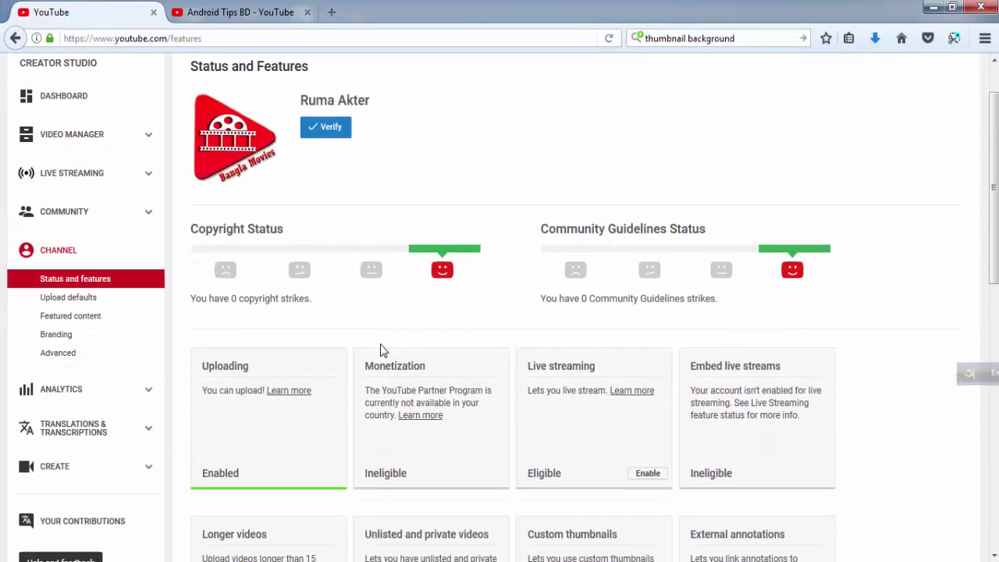
{"action": "scroll", "coordinate": [447, 332], "scroll_direction": "down", "scroll_amount": 4}
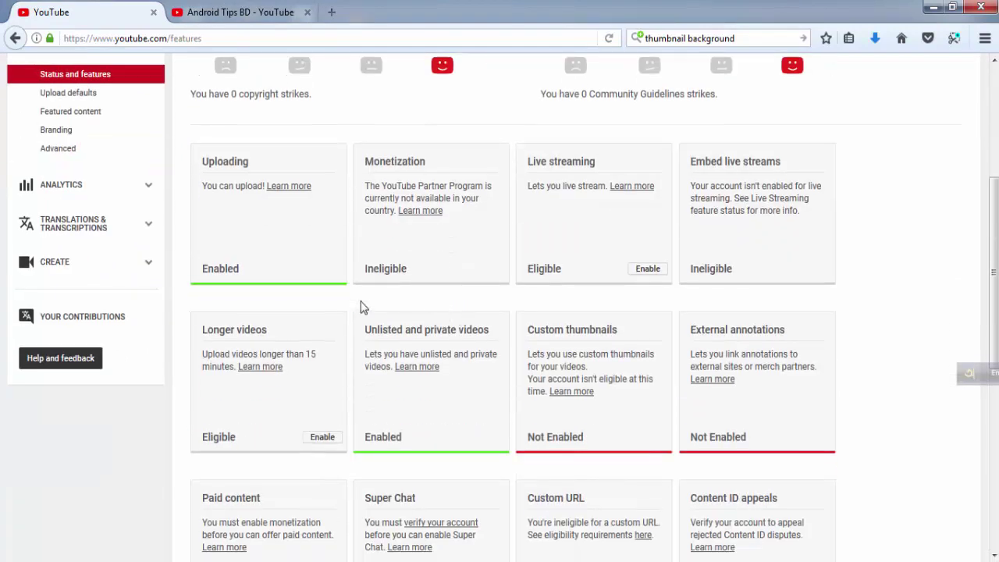
{"action": "scroll", "coordinate": [398, 289], "scroll_direction": "up", "scroll_amount": 2}
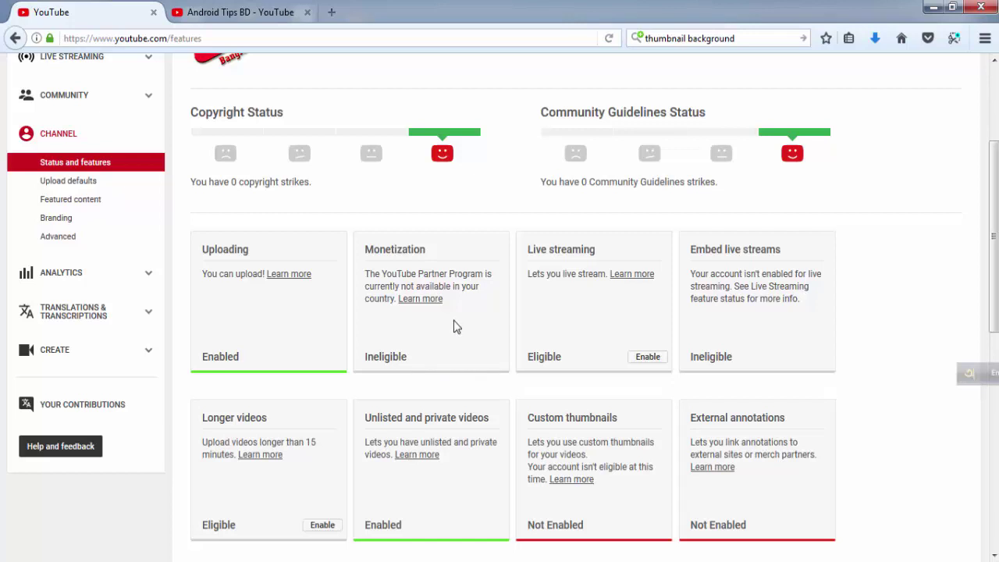
{"action": "scroll", "coordinate": [454, 318], "scroll_direction": "down", "scroll_amount": 3}
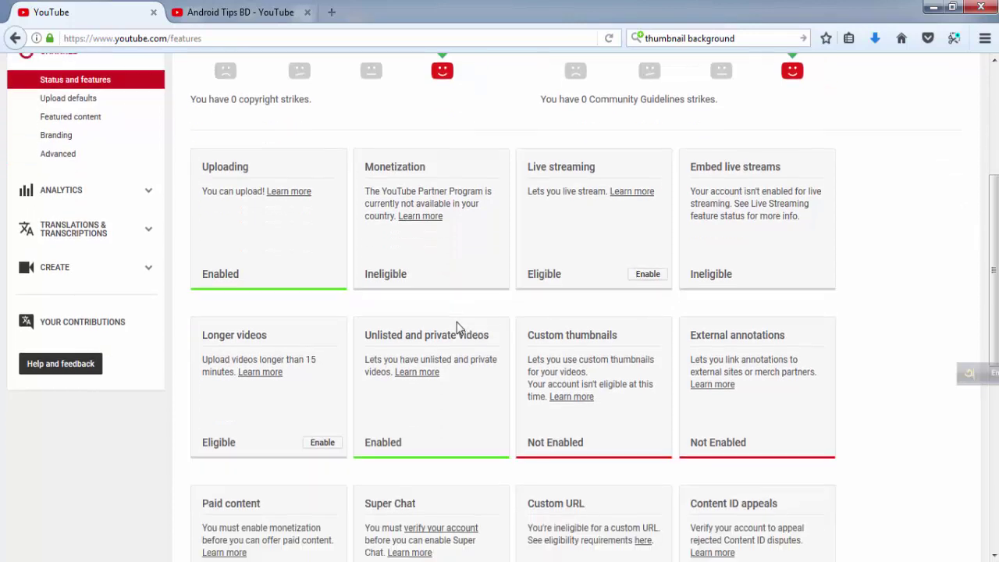
{"action": "scroll", "coordinate": [461, 332], "scroll_direction": "up", "scroll_amount": 2}
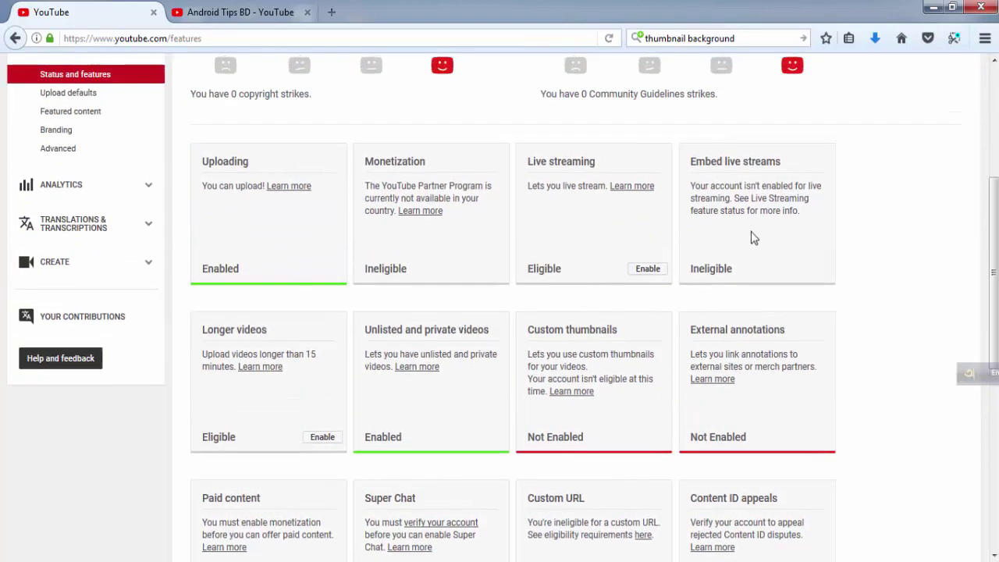
{"action": "scroll", "coordinate": [394, 356], "scroll_direction": "up", "scroll_amount": 1}
{"action": "scroll", "coordinate": [351, 363], "scroll_direction": "down", "scroll_amount": 2}
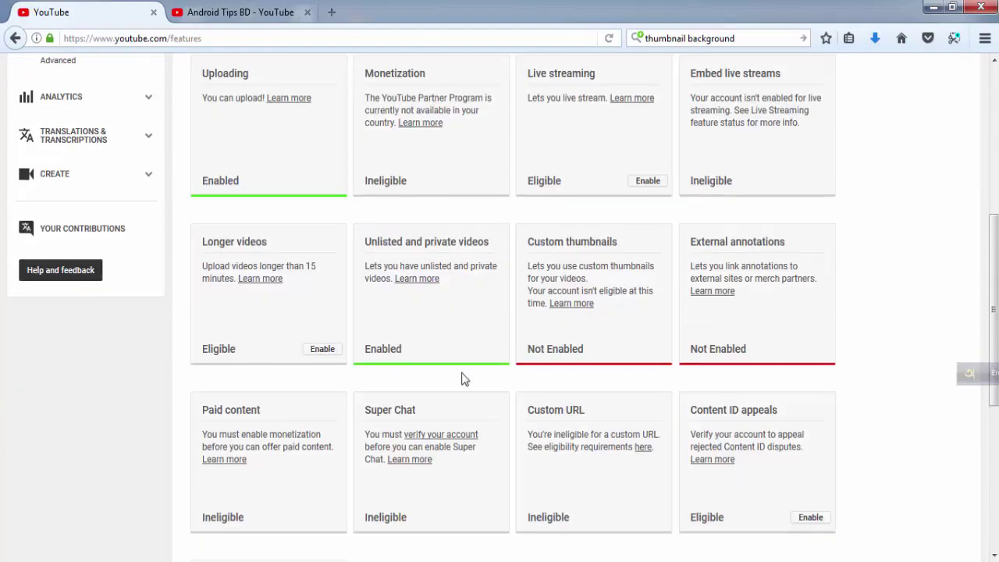
{"action": "triple_click", "coordinate": [301, 266]}
{"action": "left_click", "coordinate": [244, 338]}
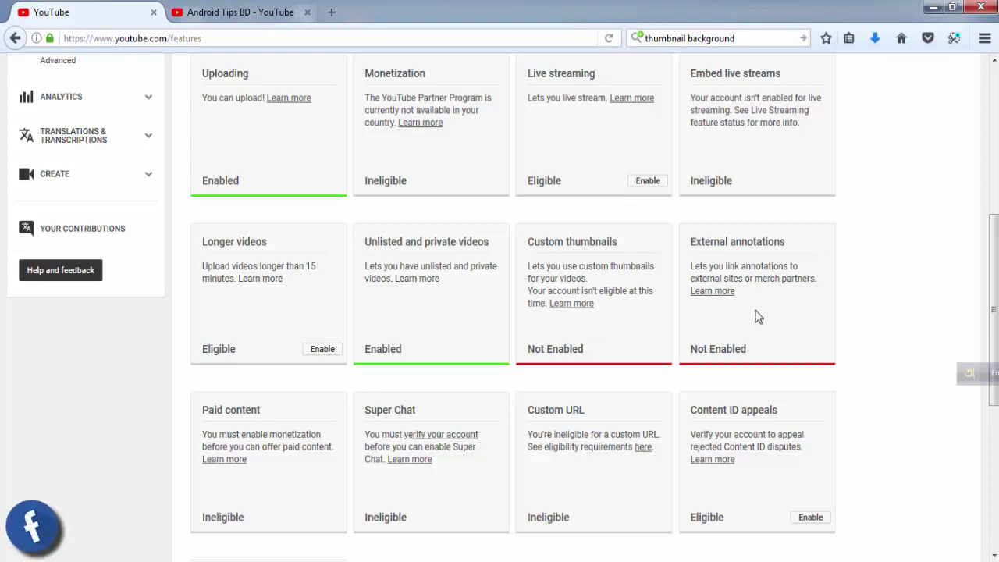
Examine the feature cards for paid content, Super Chat, custom URL, Content ID appeals and sponsorships
{"action": "scroll", "coordinate": [756, 359], "scroll_direction": "down", "scroll_amount": 5}
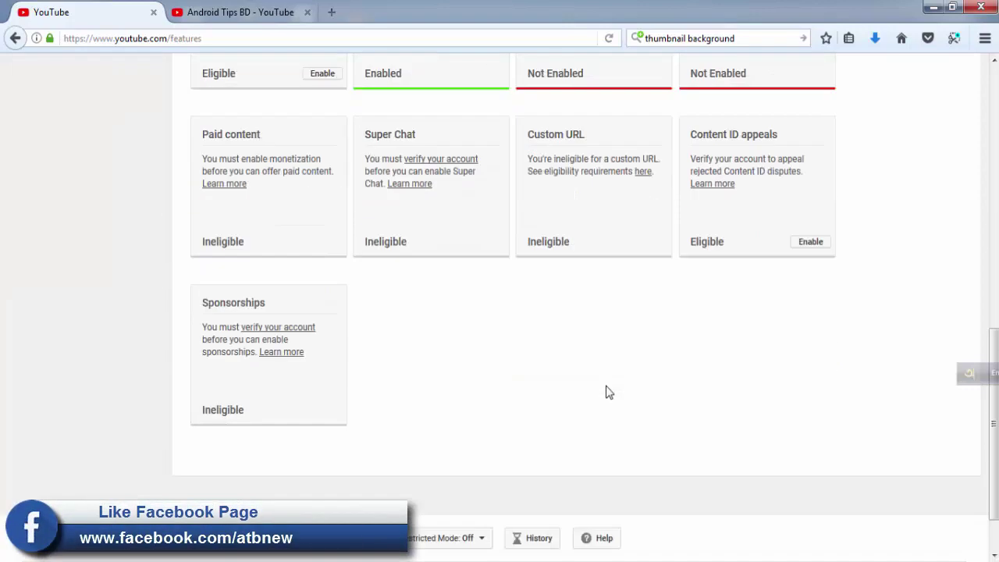
{"action": "scroll", "coordinate": [524, 370], "scroll_direction": "up", "scroll_amount": 4}
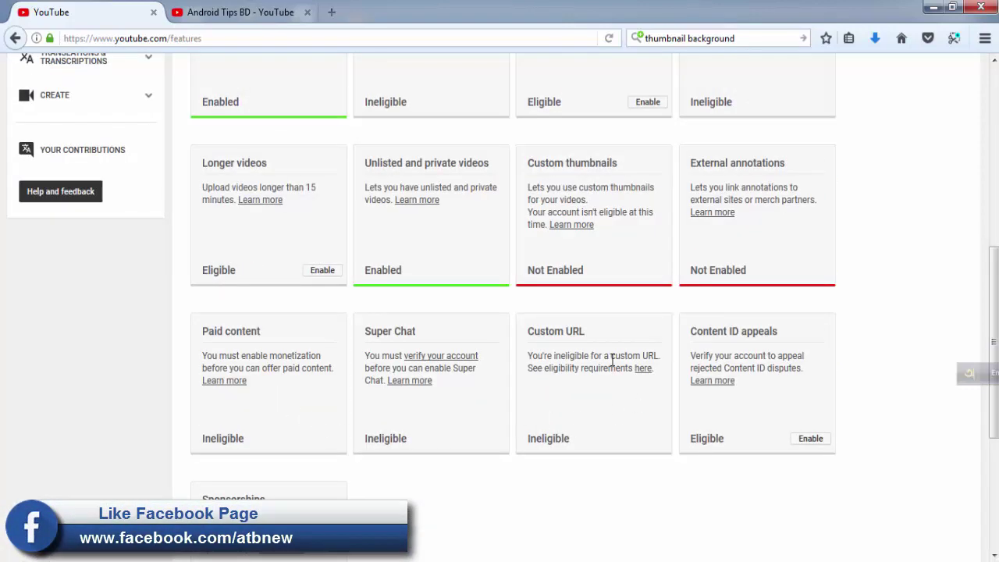
{"action": "scroll", "coordinate": [504, 361], "scroll_direction": "down", "scroll_amount": 3}
{"action": "scroll", "coordinate": [518, 379], "scroll_direction": "up", "scroll_amount": 5}
{"action": "scroll", "coordinate": [515, 379], "scroll_direction": "down", "scroll_amount": 5}
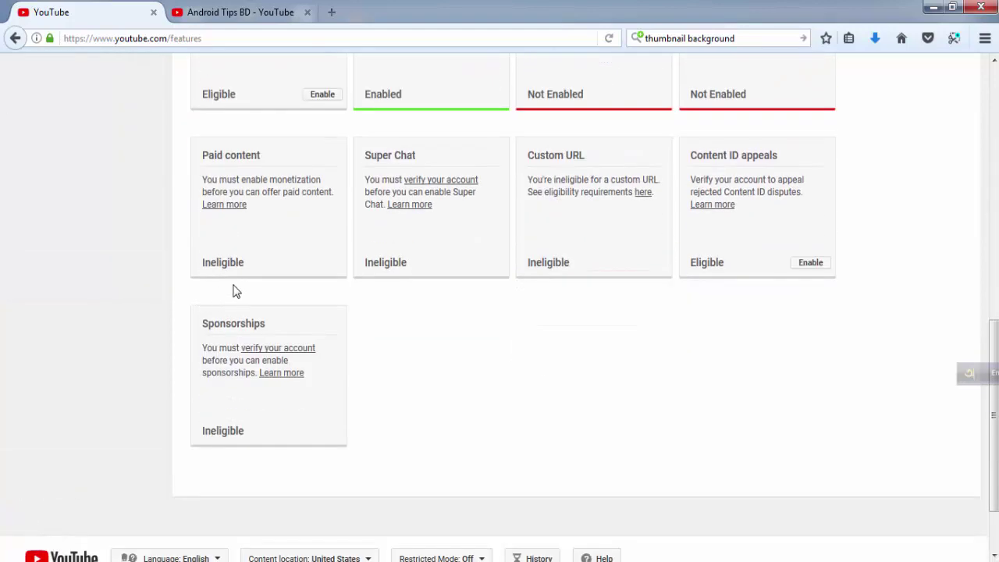
{"action": "scroll", "coordinate": [494, 338], "scroll_direction": "up", "scroll_amount": 2}
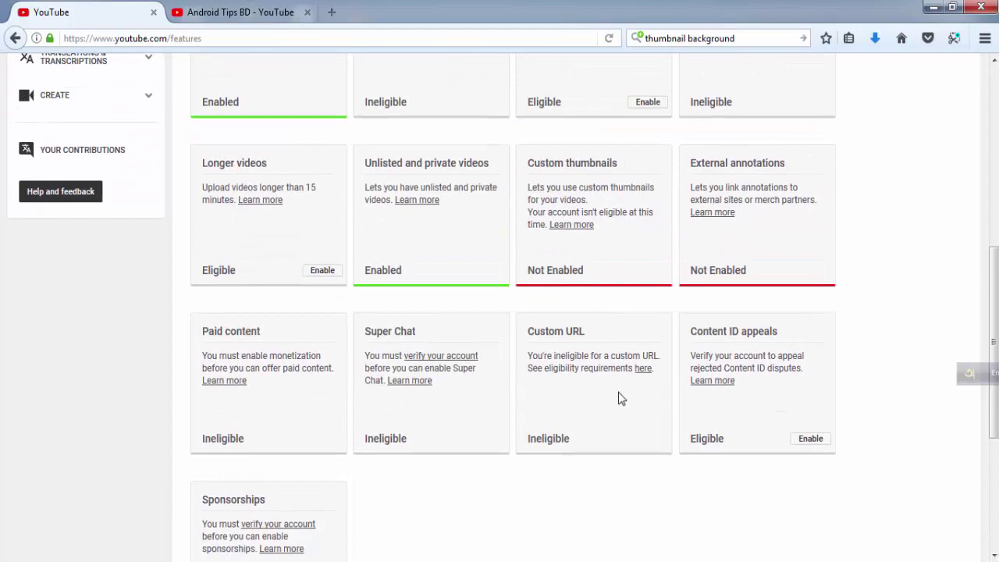
{"action": "scroll", "coordinate": [616, 396], "scroll_direction": "up", "scroll_amount": 5}
{"action": "scroll", "coordinate": [515, 352], "scroll_direction": "down", "scroll_amount": 2}
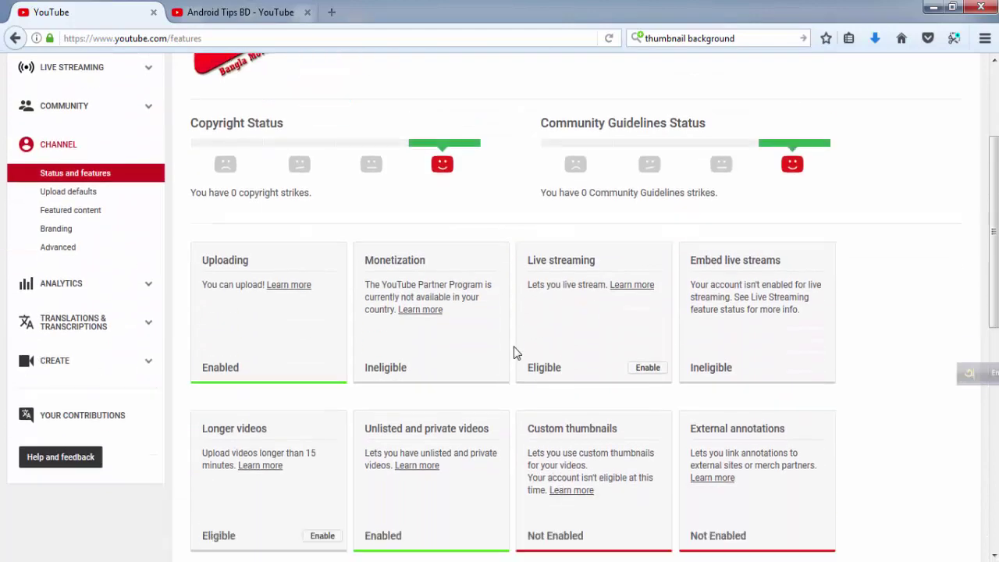
{"action": "scroll", "coordinate": [516, 352], "scroll_direction": "up", "scroll_amount": 3}
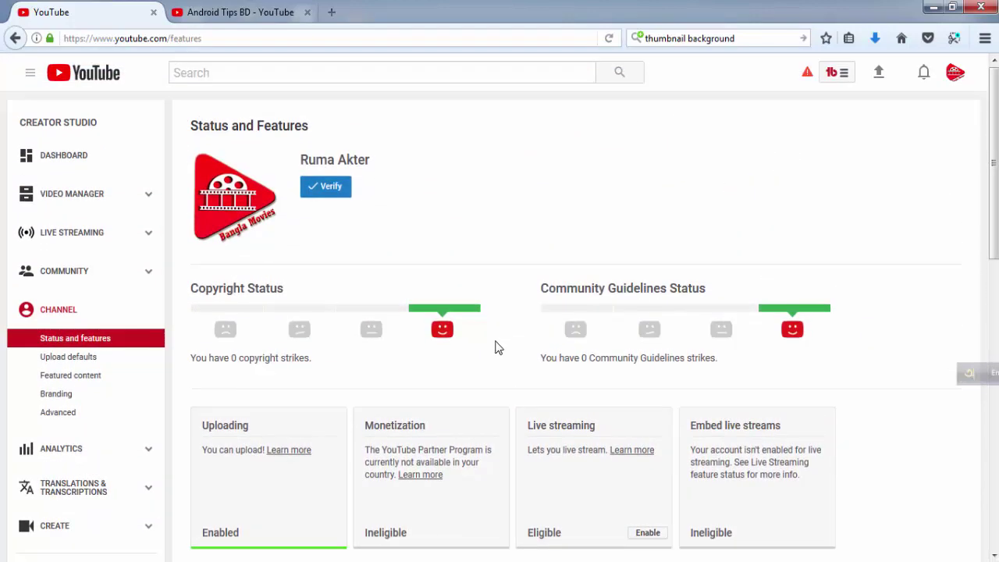
{"action": "scroll", "coordinate": [449, 367], "scroll_direction": "down", "scroll_amount": 4}
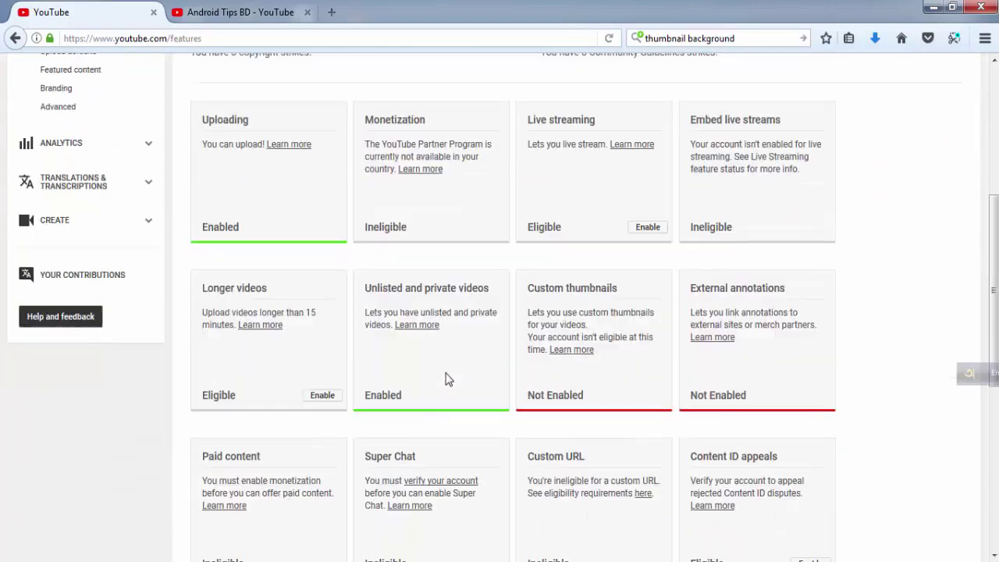
{"action": "scroll", "coordinate": [446, 376], "scroll_direction": "up", "scroll_amount": 4}
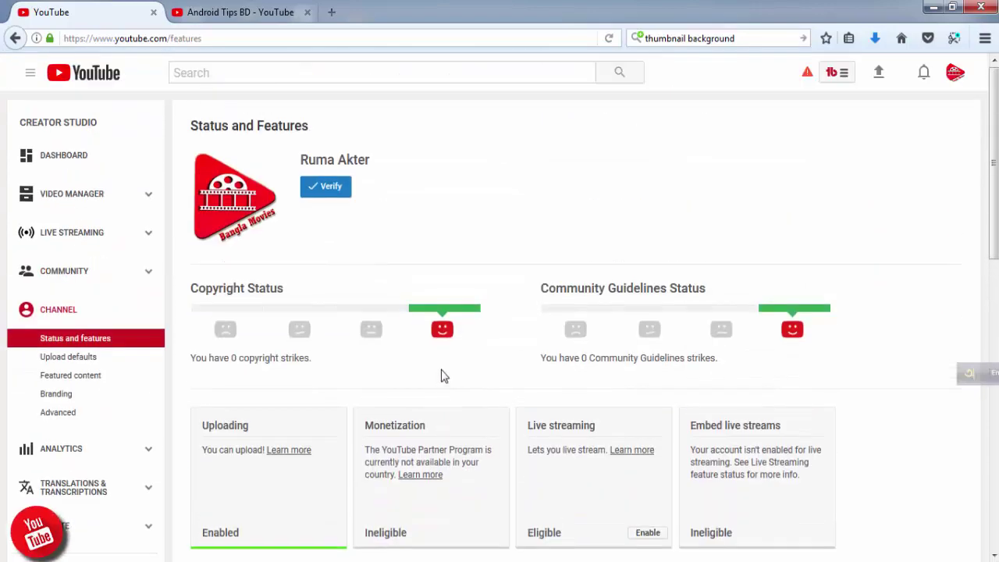
{"action": "scroll", "coordinate": [443, 378], "scroll_direction": "down", "scroll_amount": 1}
{"action": "scroll", "coordinate": [441, 378], "scroll_direction": "down", "scroll_amount": 5}
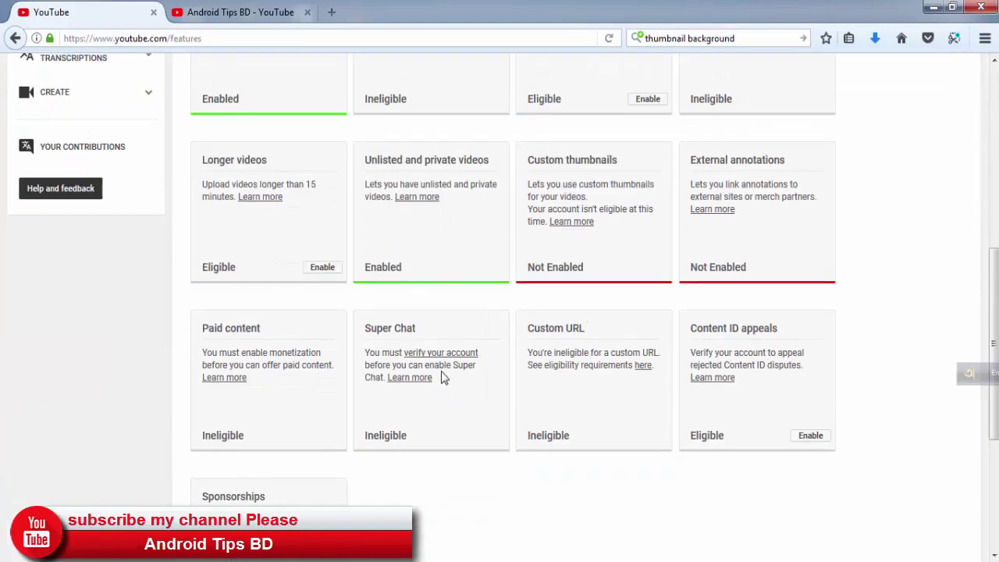
{"action": "scroll", "coordinate": [442, 381], "scroll_direction": "up", "scroll_amount": 5}
{"action": "scroll", "coordinate": [442, 382], "scroll_direction": "down", "scroll_amount": 2}
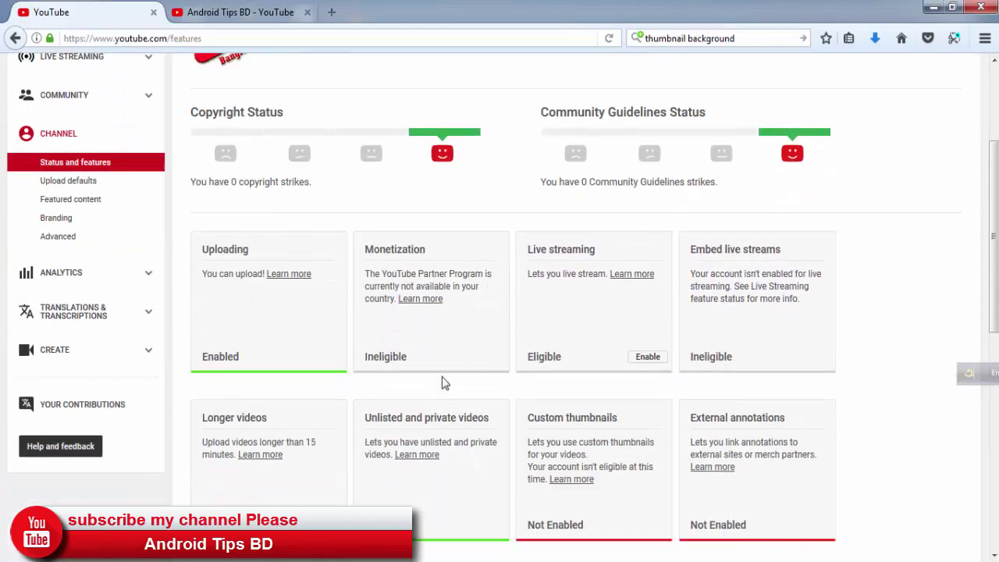
Open the channel's Advanced settings and set the country to United States
{"action": "scroll", "coordinate": [442, 383], "scroll_direction": "up", "scroll_amount": 1}
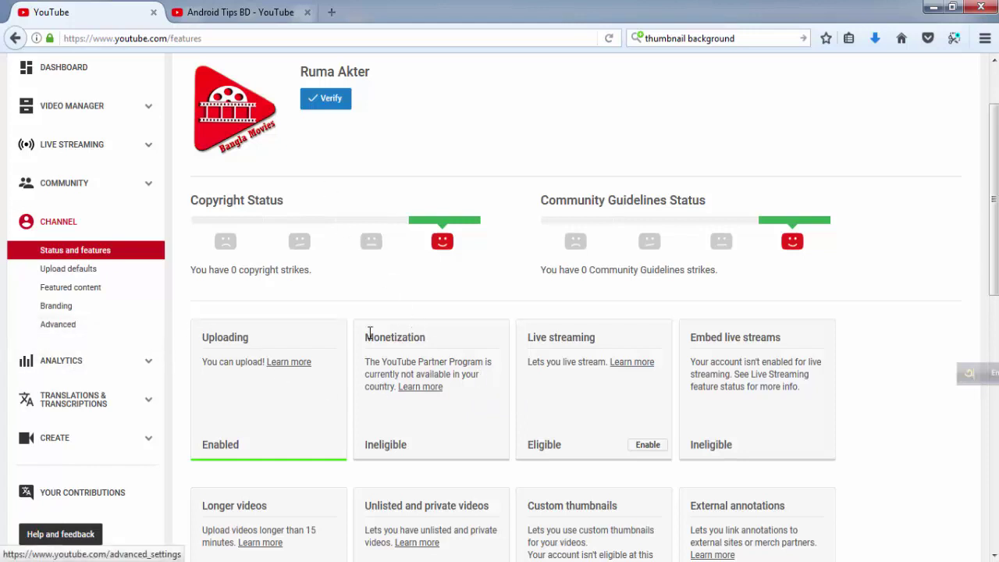
{"action": "left_click", "coordinate": [101, 331]}
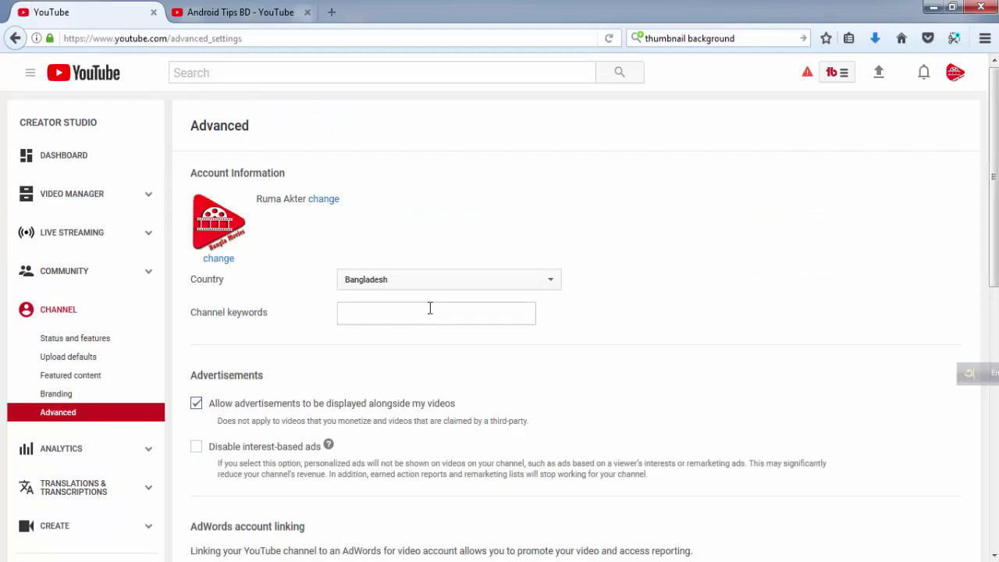
{"action": "left_click", "coordinate": [453, 283]}
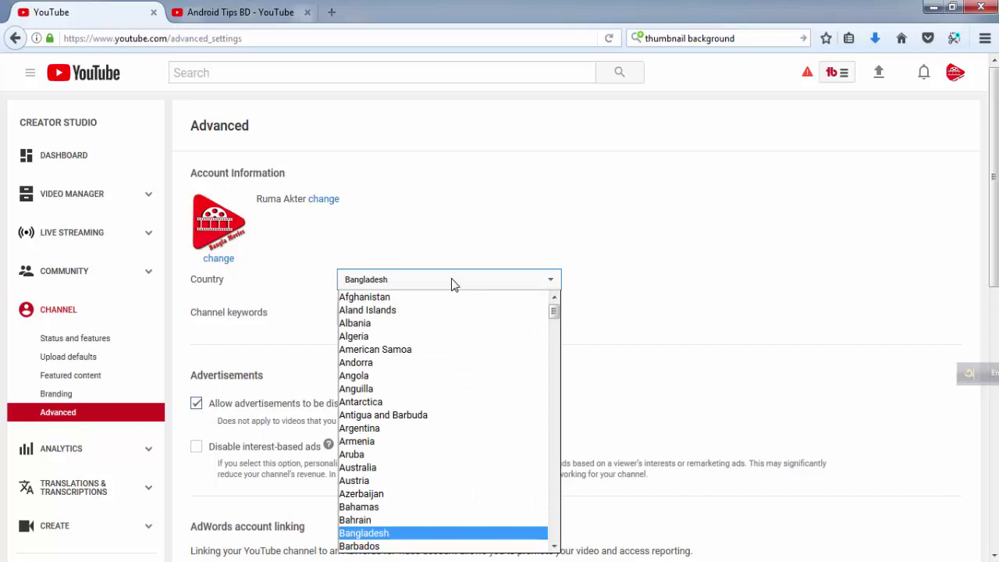
{"action": "scroll", "coordinate": [442, 351], "scroll_direction": "down", "scroll_amount": 4}
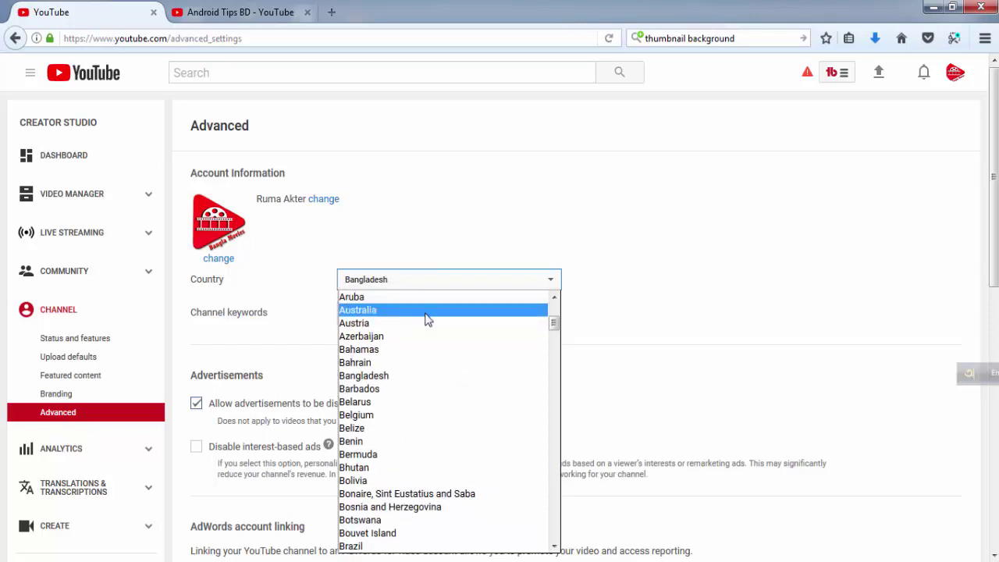
{"action": "key", "text": "u"}
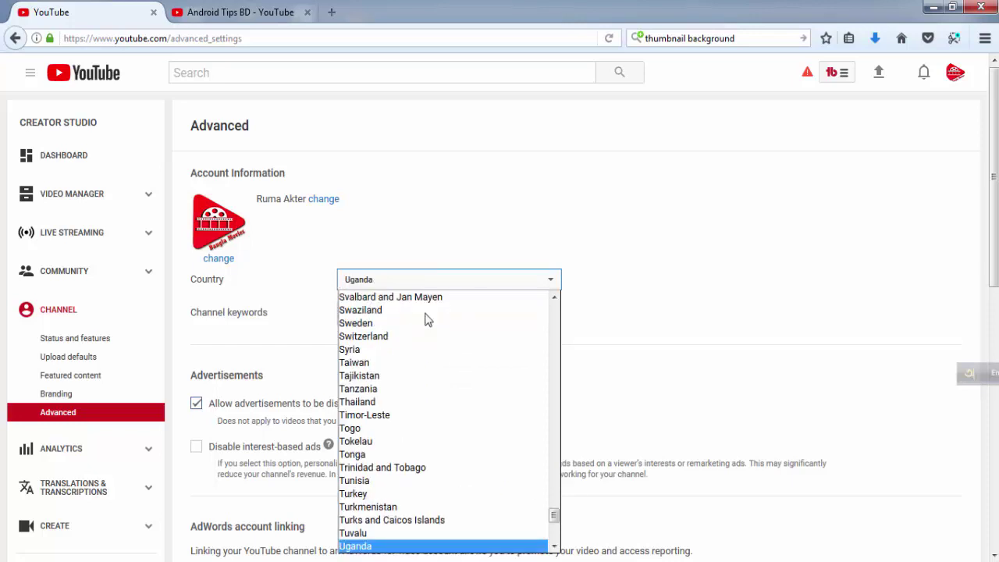
{"action": "scroll", "coordinate": [435, 331], "scroll_direction": "down", "scroll_amount": 4}
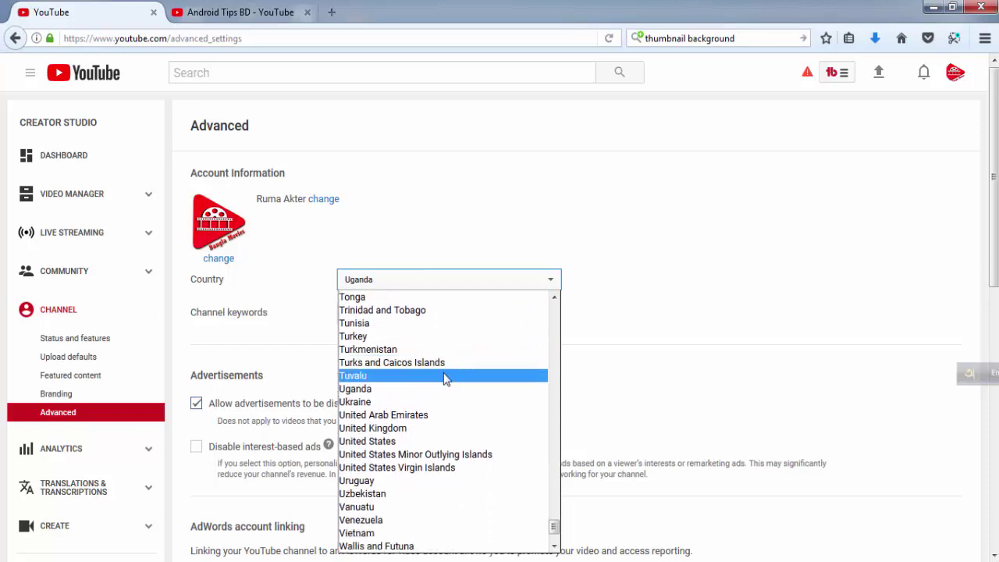
{"action": "scroll", "coordinate": [445, 379], "scroll_direction": "down", "scroll_amount": 2}
{"action": "left_click", "coordinate": [403, 373]}
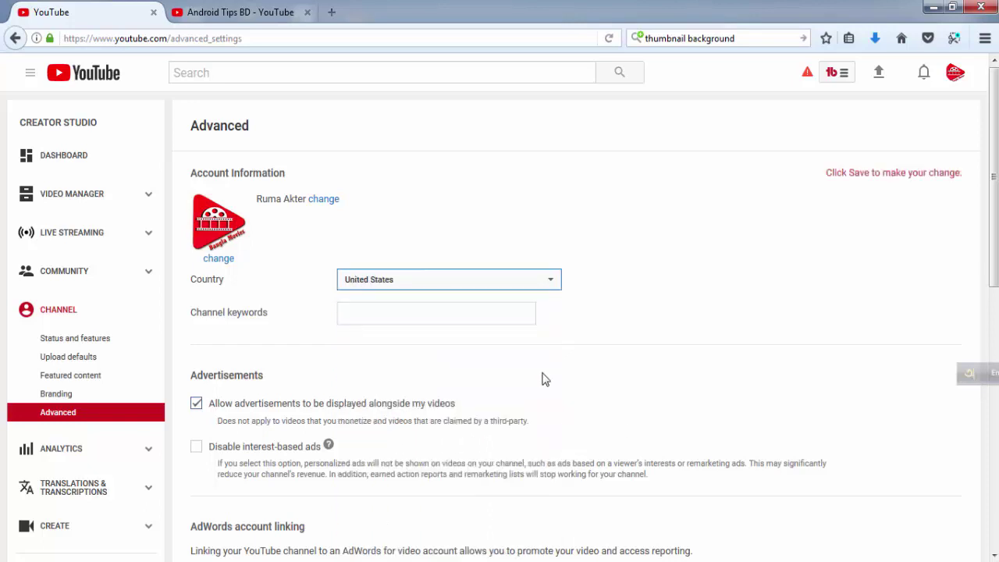
Fill the channel keywords with the stored comma-separated list starting "Bangla Movies, sahkib khan, new movie" and save the advanced settings
{"action": "left_click", "coordinate": [402, 311]}
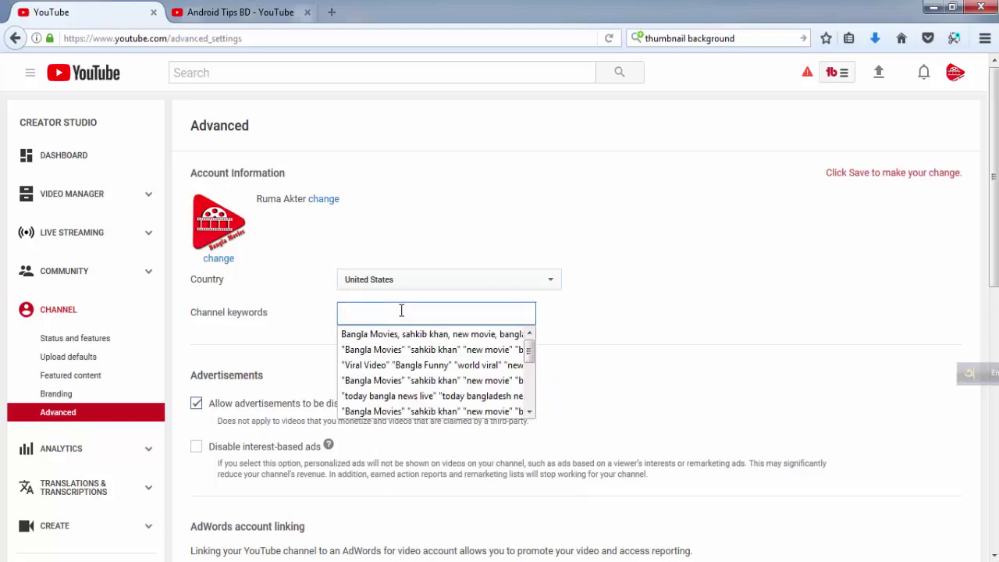
{"action": "left_click", "coordinate": [401, 311]}
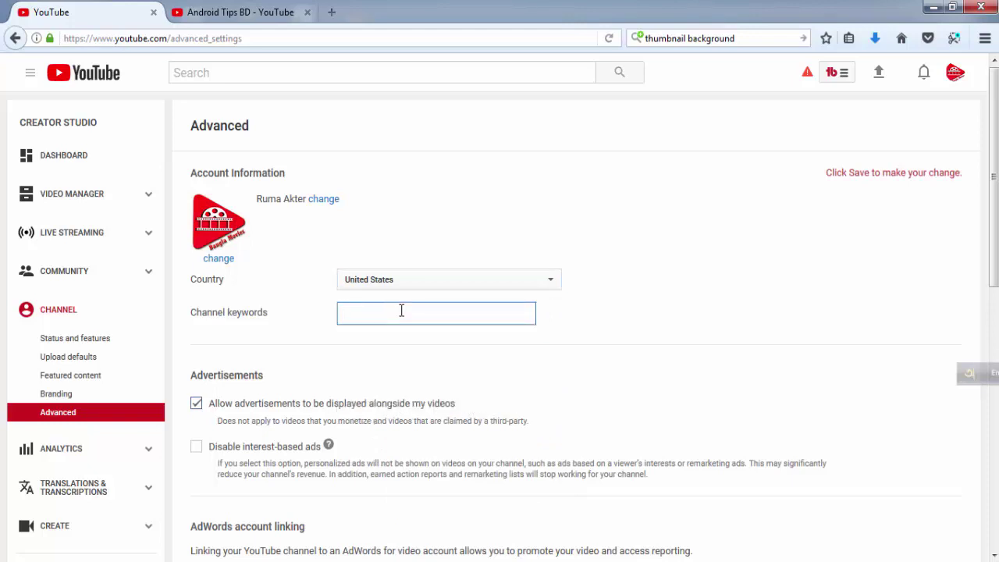
{"action": "left_click", "coordinate": [400, 311]}
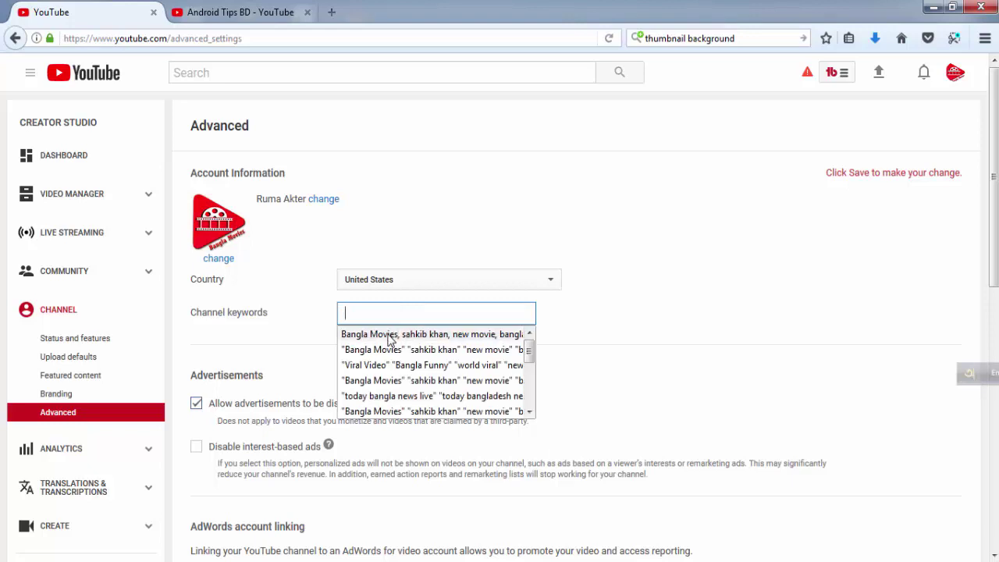
{"action": "left_click", "coordinate": [389, 336]}
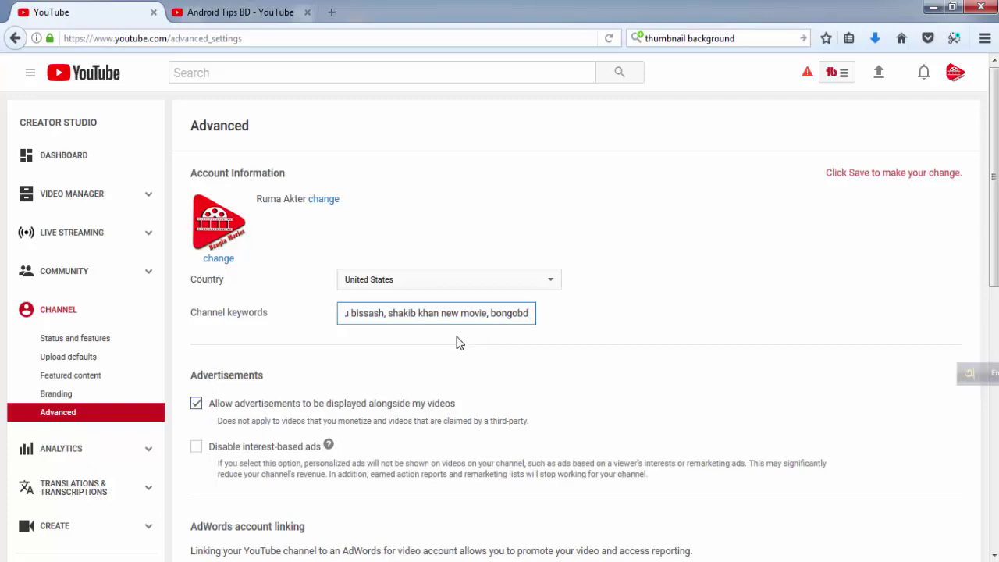
{"action": "left_click", "coordinate": [388, 344]}
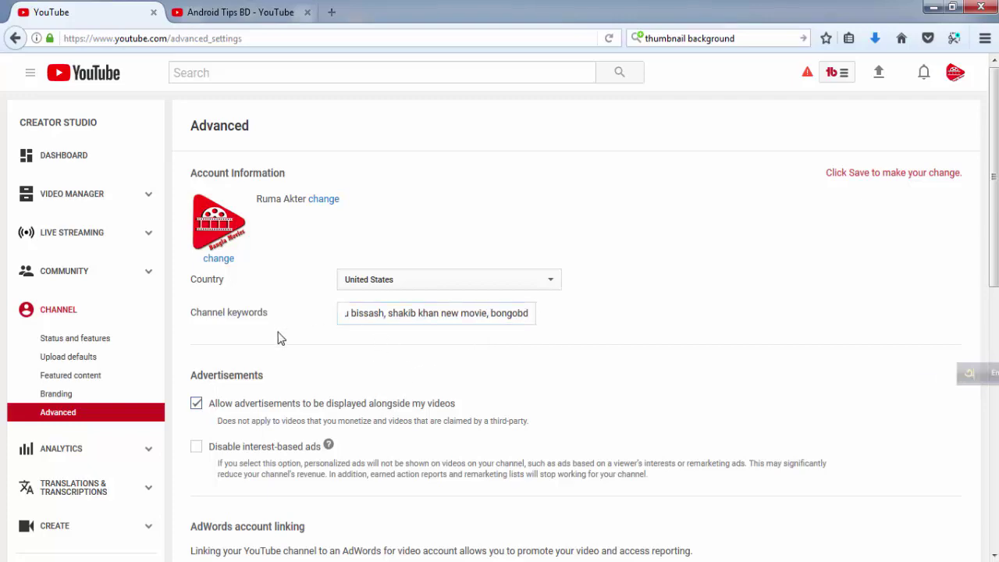
{"action": "scroll", "coordinate": [342, 364], "scroll_direction": "down", "scroll_amount": 7}
{"action": "left_click", "coordinate": [221, 363]}
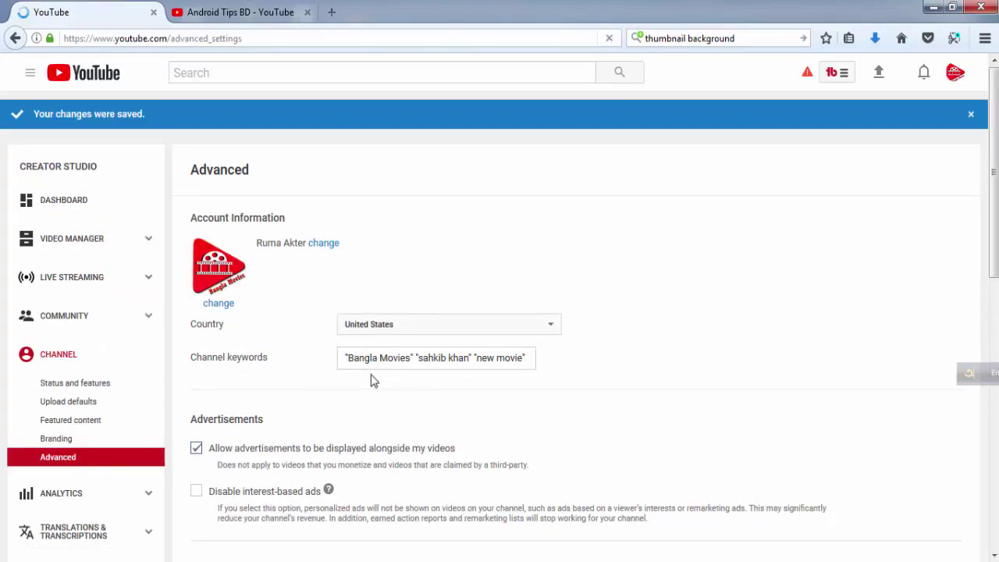
Look over the saved advanced settings, including account information, advertisements, AdWords account linking and channel recommendations
{"action": "scroll", "coordinate": [372, 380], "scroll_direction": "down", "scroll_amount": 5}
{"action": "scroll", "coordinate": [369, 384], "scroll_direction": "up", "scroll_amount": 3}
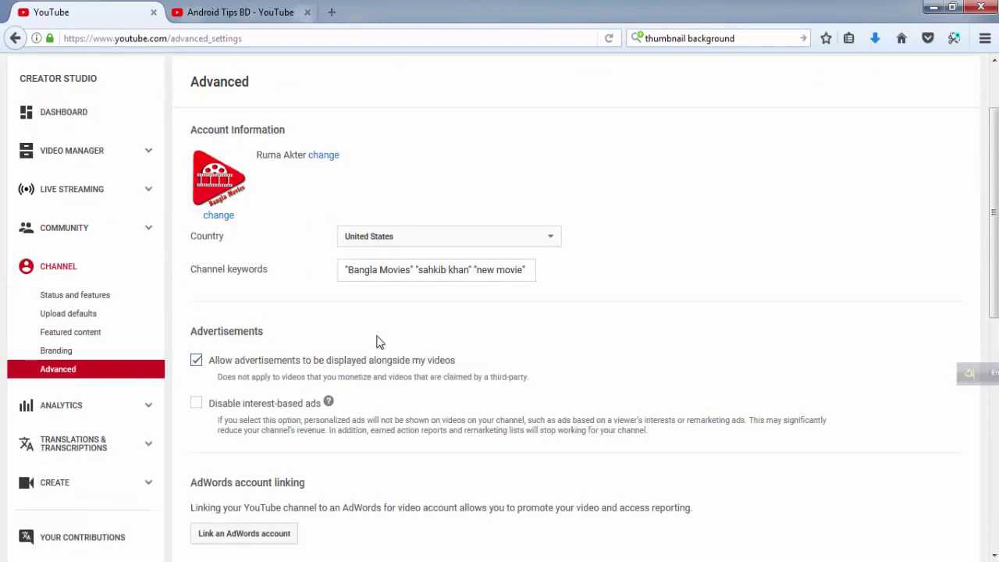
{"action": "scroll", "coordinate": [378, 337], "scroll_direction": "down", "scroll_amount": 6}
{"action": "scroll", "coordinate": [377, 340], "scroll_direction": "up", "scroll_amount": 4}
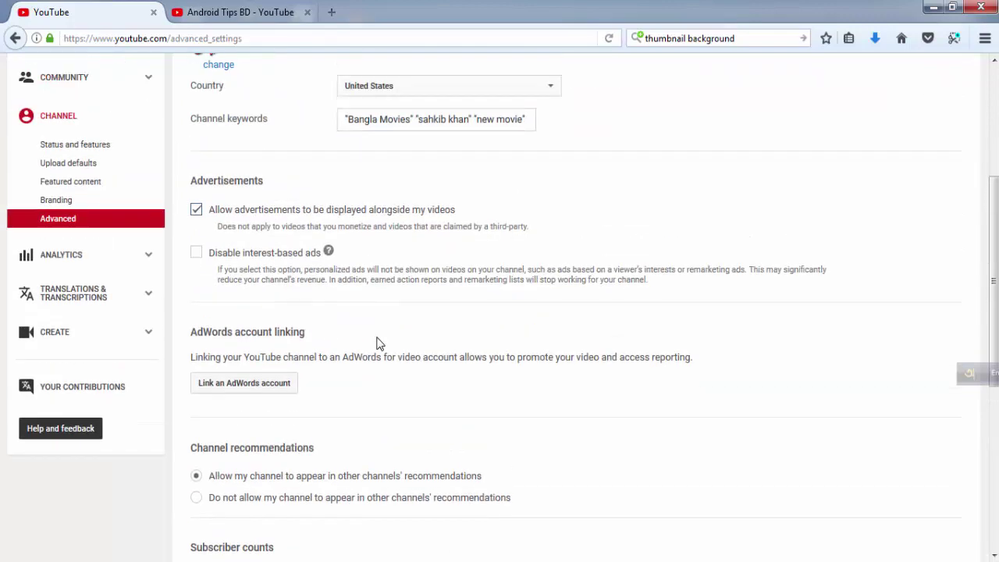
{"action": "scroll", "coordinate": [377, 343], "scroll_direction": "up", "scroll_amount": 3}
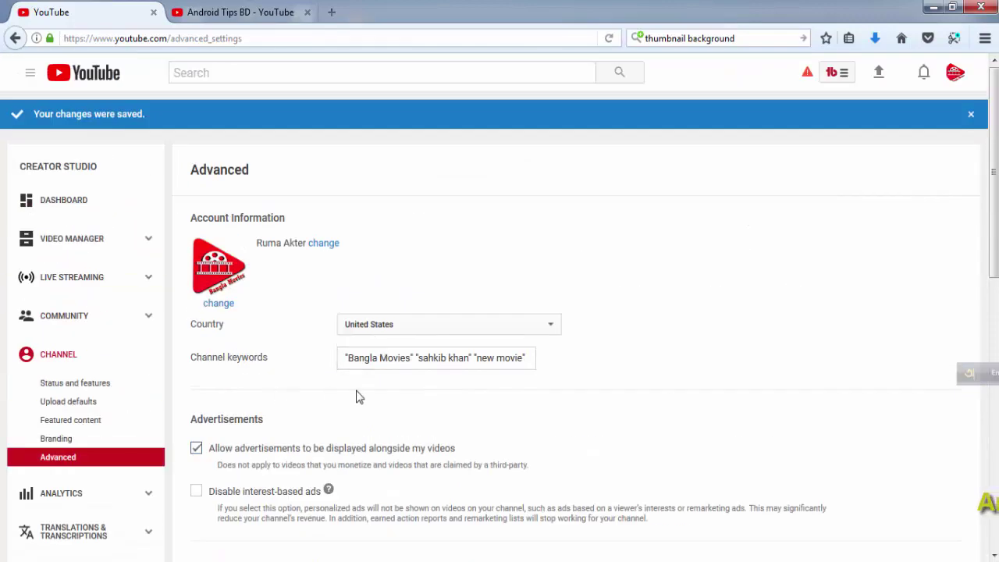
Open the video upload page from the Creator Studio dashboard in a separate tab, inspect its file selection, and close the page
{"action": "left_click", "coordinate": [90, 202]}
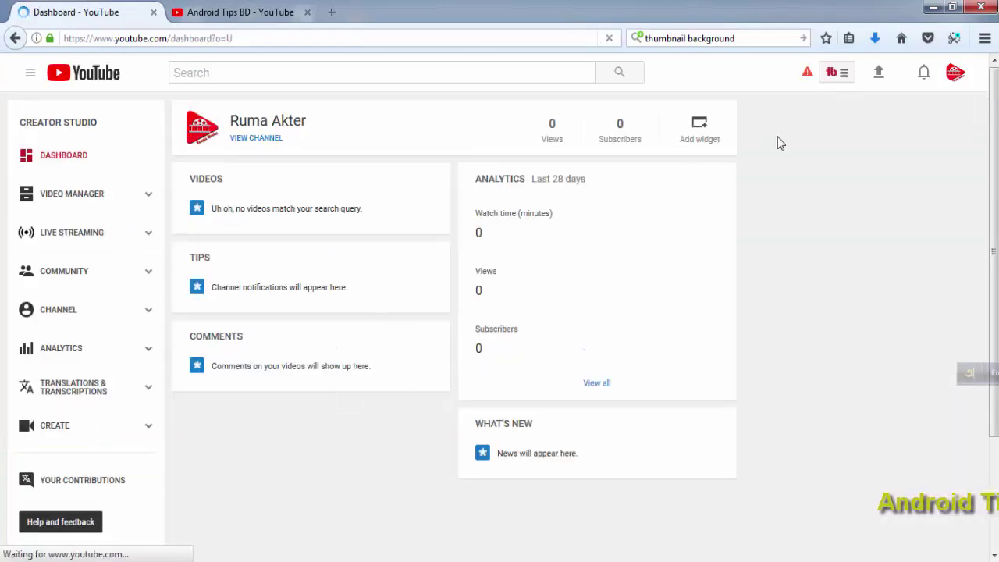
{"action": "right_click", "coordinate": [881, 78]}
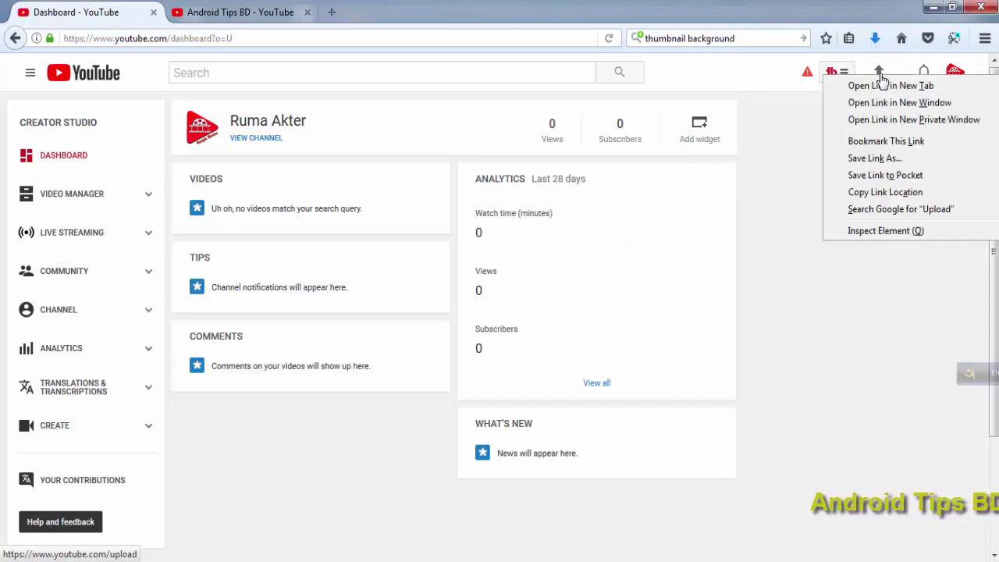
{"action": "left_click", "coordinate": [898, 85]}
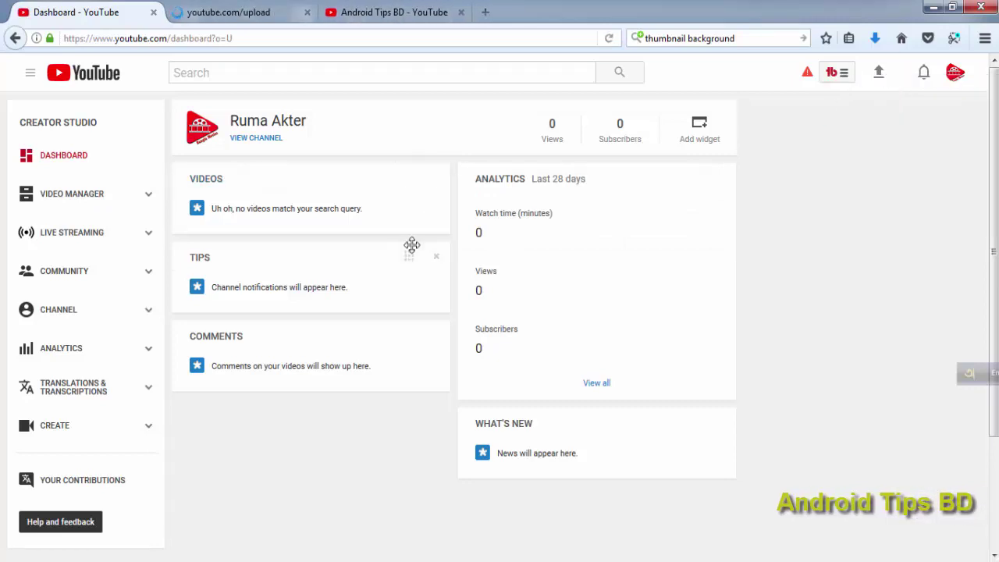
{"action": "left_click", "coordinate": [232, 11]}
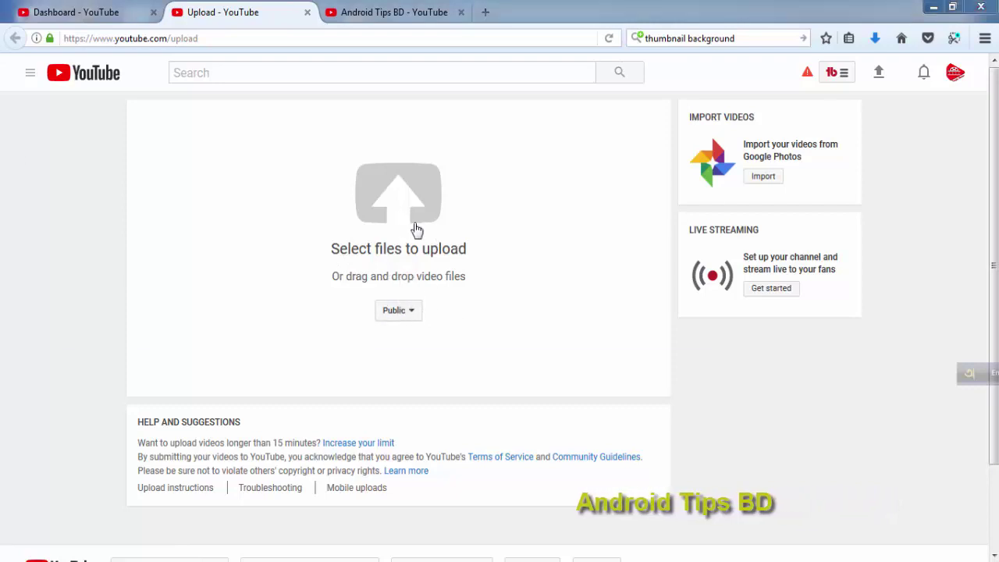
{"action": "left_click", "coordinate": [415, 229]}
{"action": "left_click", "coordinate": [685, 346]}
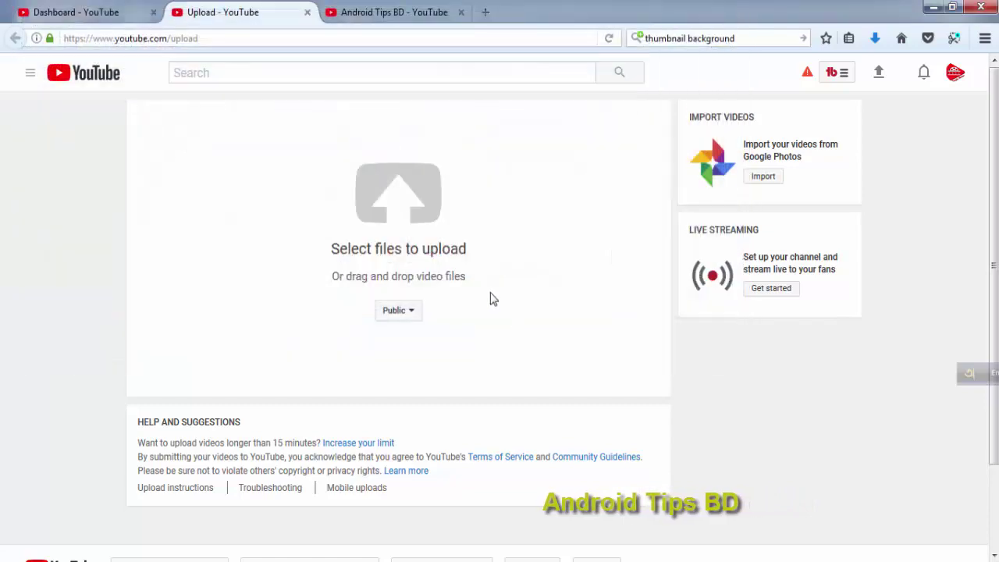
{"action": "left_click", "coordinate": [307, 13]}
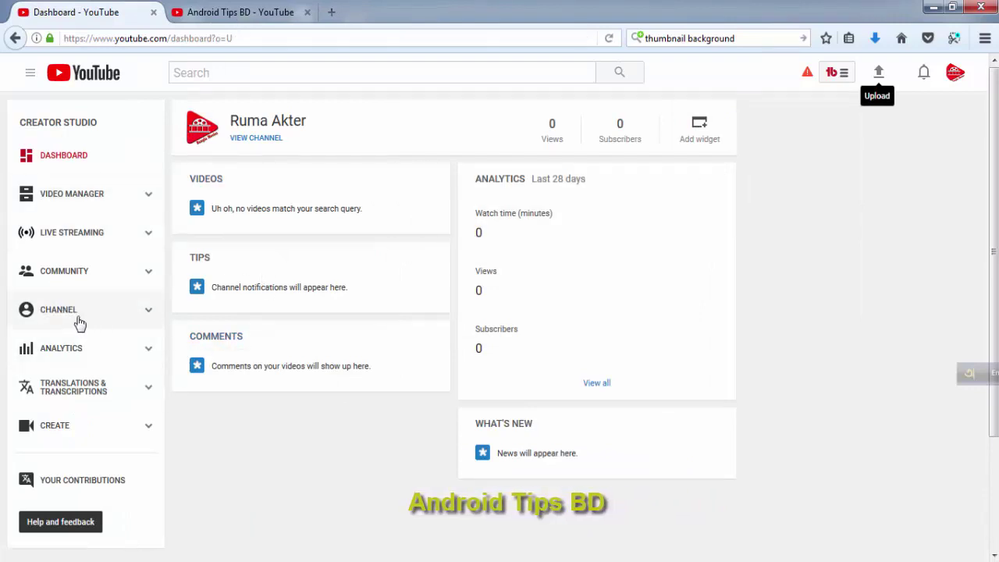
Check the Monetization card on the channel's Status and features page, and open the Branding page
{"action": "left_click", "coordinate": [223, 346]}
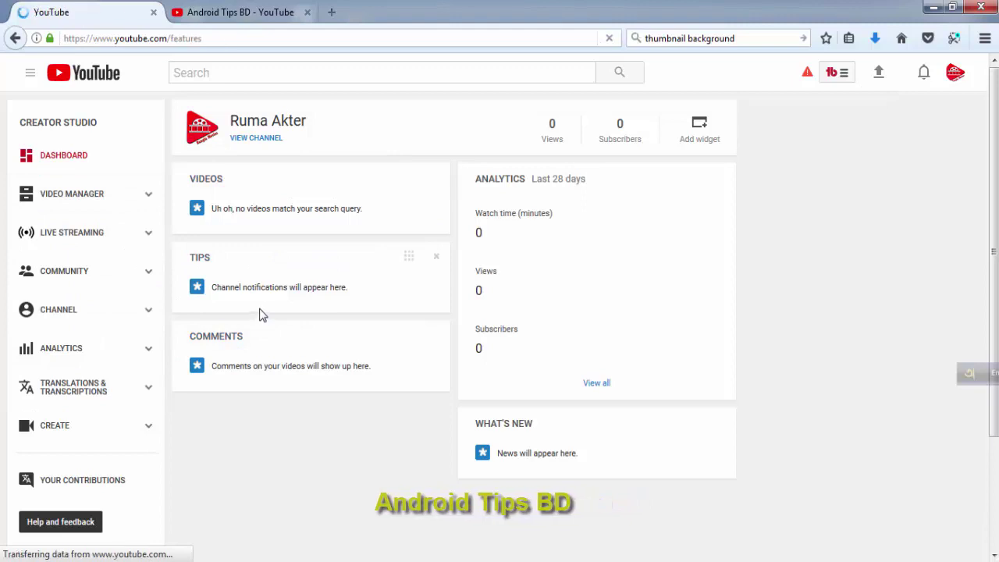
{"action": "scroll", "coordinate": [339, 283], "scroll_direction": "down", "scroll_amount": 2}
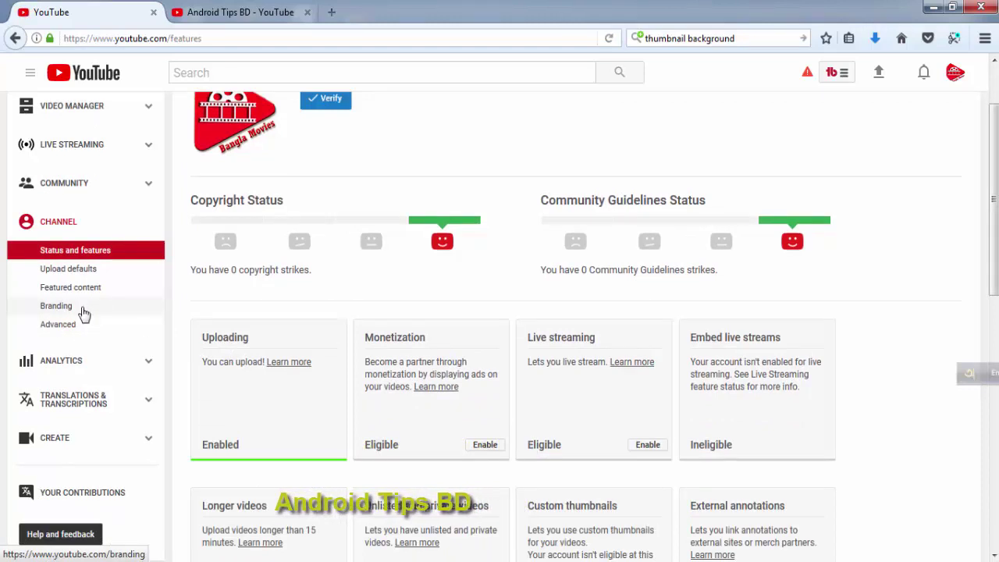
{"action": "left_click", "coordinate": [86, 316]}
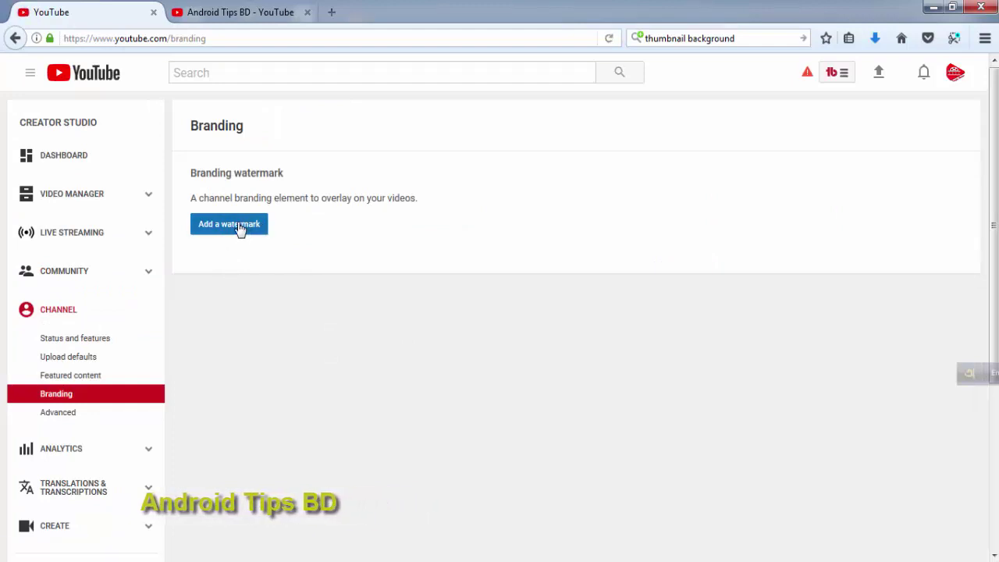
Start adding a branding watermark and browse to the NATOK-BD folder on Local Disk (G:) for the image file
{"action": "left_click", "coordinate": [273, 10]}
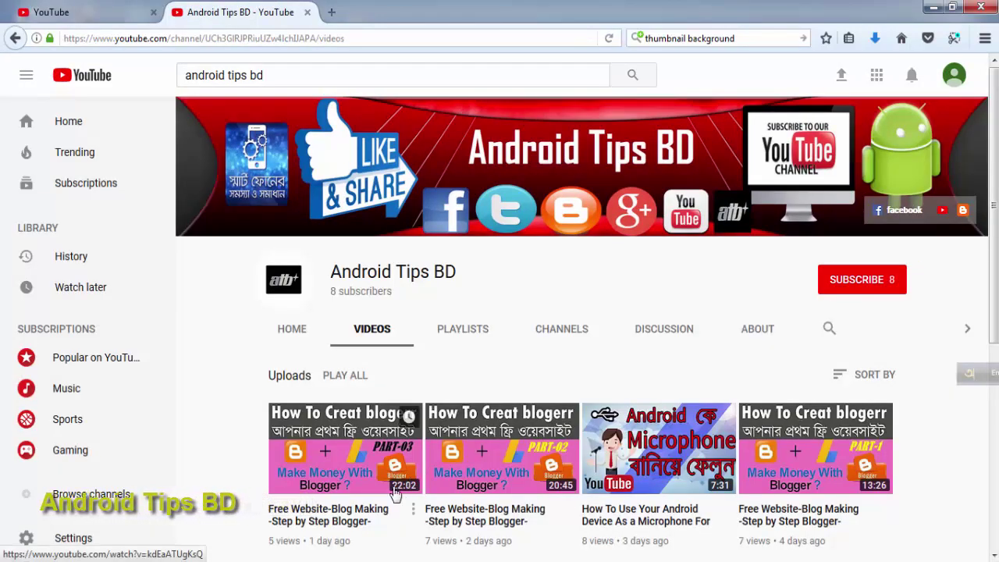
{"action": "left_click", "coordinate": [115, 7]}
{"action": "left_click", "coordinate": [253, 226]}
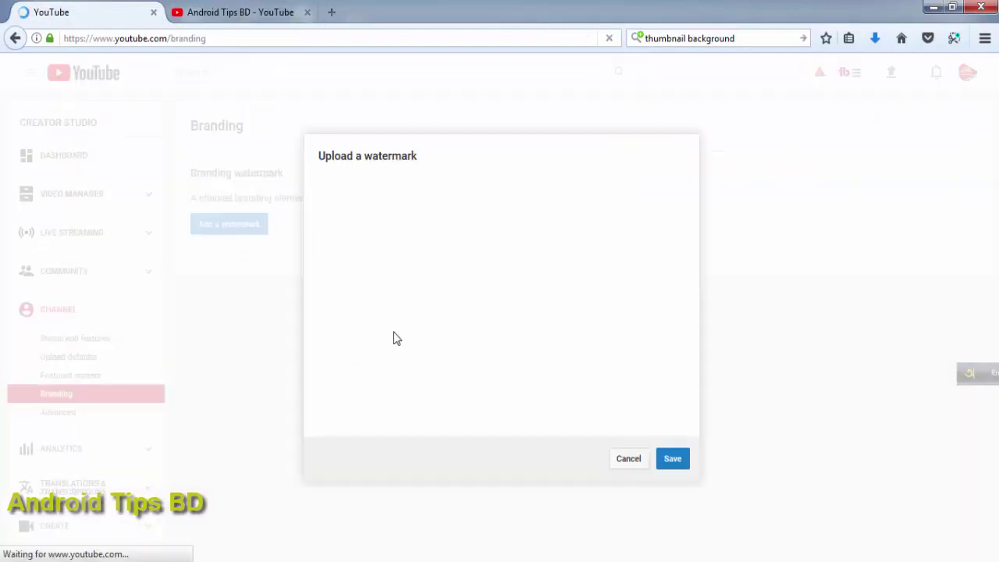
{"action": "left_click", "coordinate": [346, 393]}
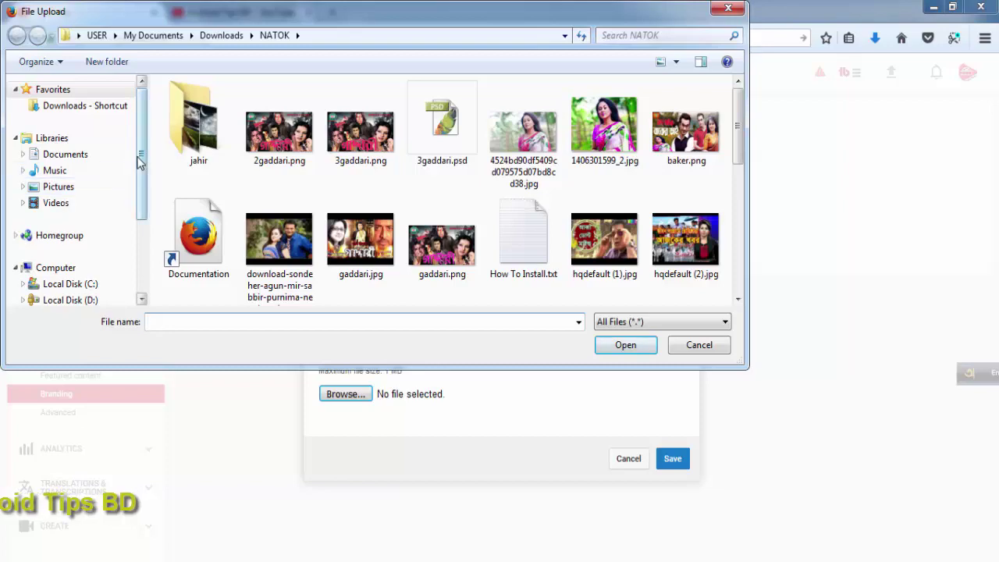
{"action": "left_click_drag", "start_coordinate": [139, 161], "coordinate": [105, 252]}
{"action": "left_click", "coordinate": [118, 228]}
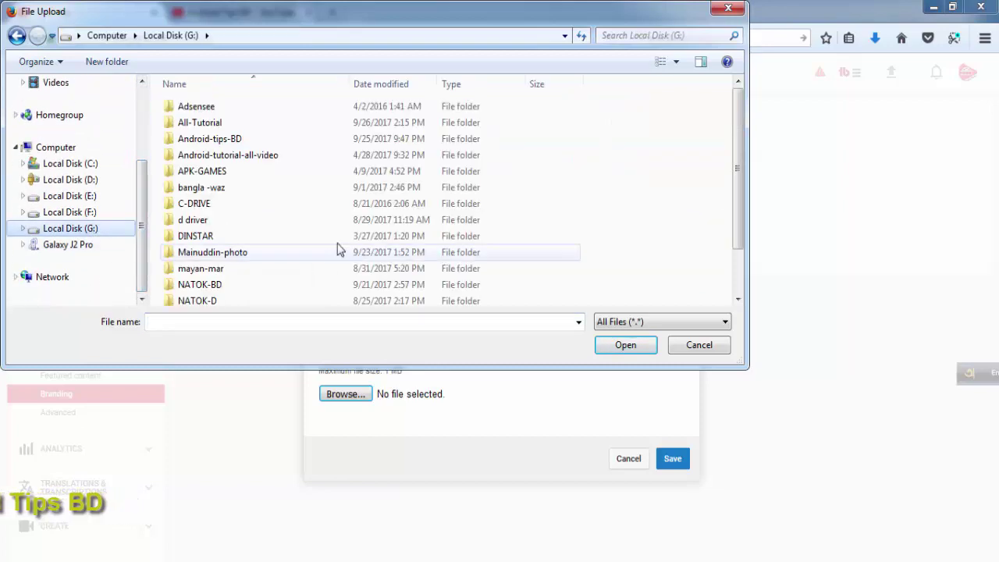
{"action": "double_click", "coordinate": [197, 285]}
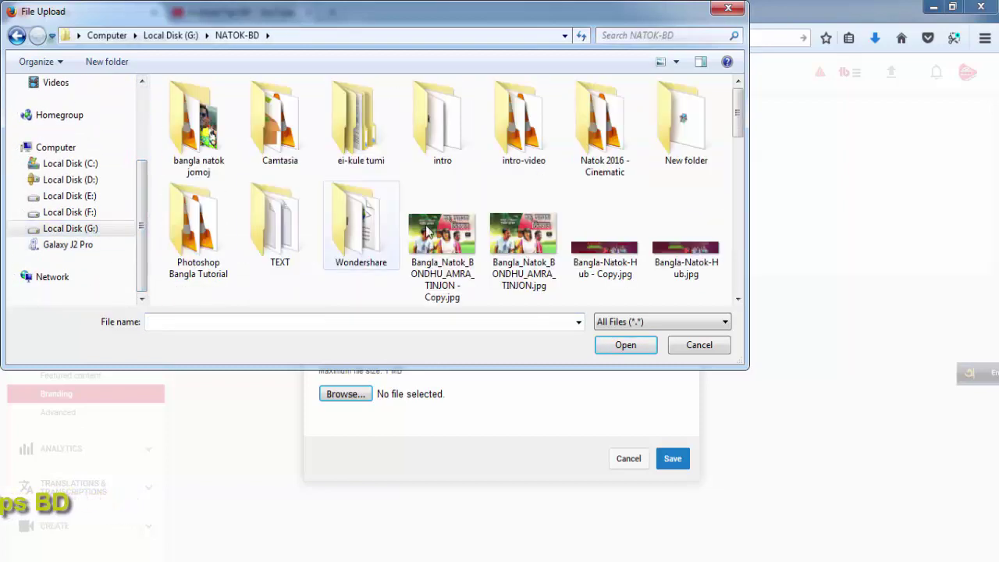
Choose featured_channel.png from the NATOK-BD folder as the watermark image
{"action": "scroll", "coordinate": [451, 230], "scroll_direction": "down", "scroll_amount": 5}
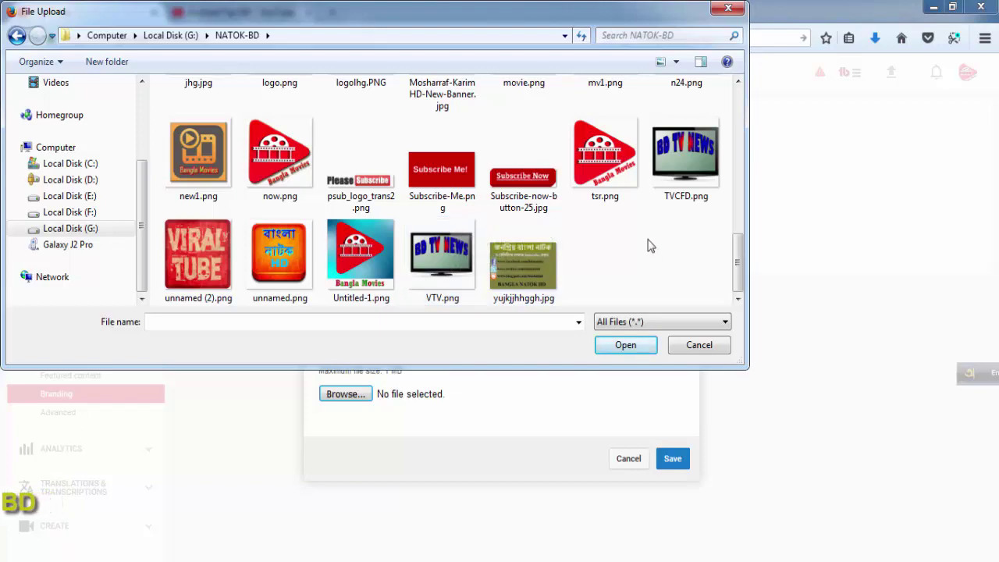
{"action": "scroll", "coordinate": [618, 252], "scroll_direction": "up", "scroll_amount": 3}
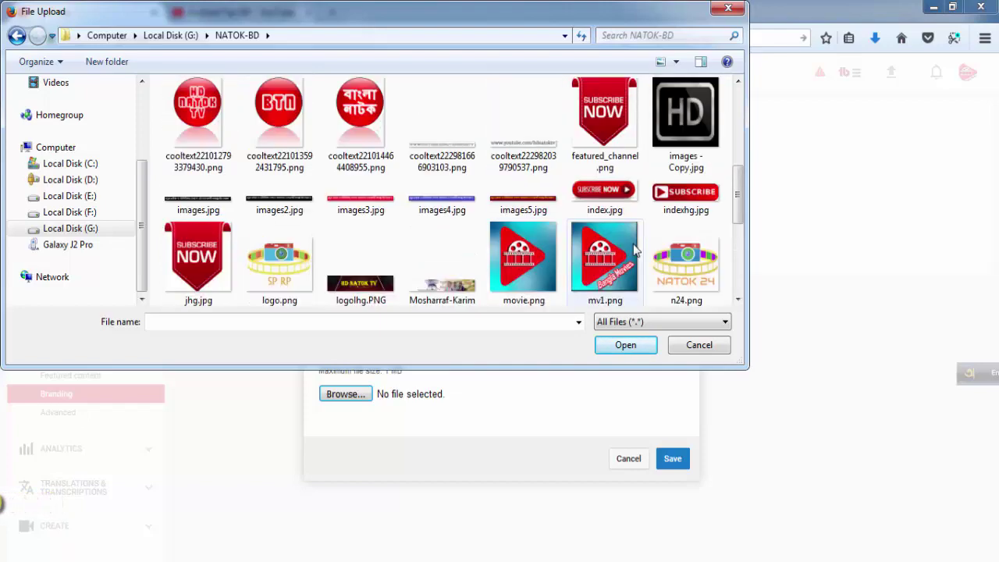
{"action": "scroll", "coordinate": [637, 252], "scroll_direction": "up", "scroll_amount": 5}
{"action": "scroll", "coordinate": [636, 251], "scroll_direction": "down", "scroll_amount": 10}
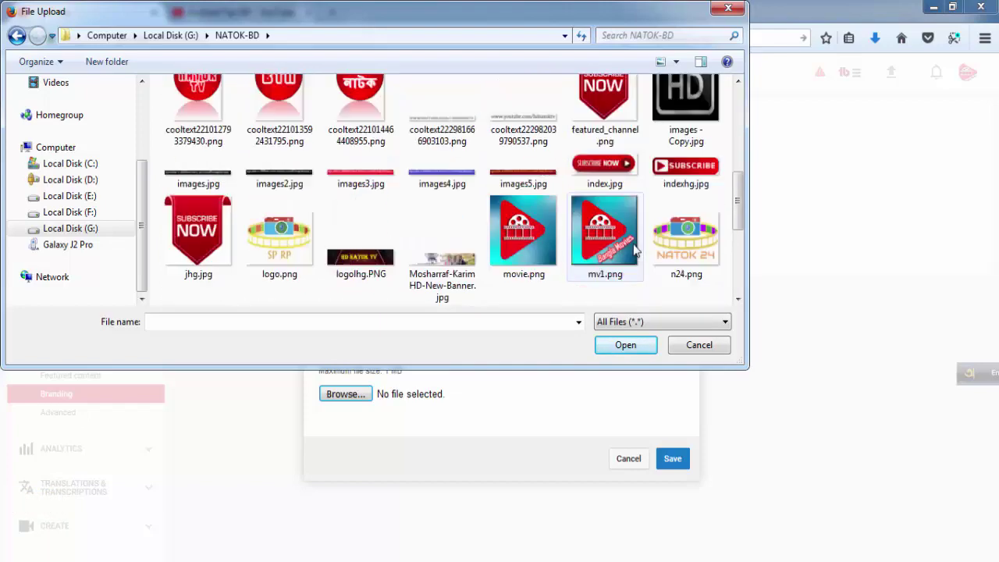
{"action": "scroll", "coordinate": [637, 252], "scroll_direction": "up", "scroll_amount": 2}
{"action": "scroll", "coordinate": [636, 250], "scroll_direction": "up", "scroll_amount": 2}
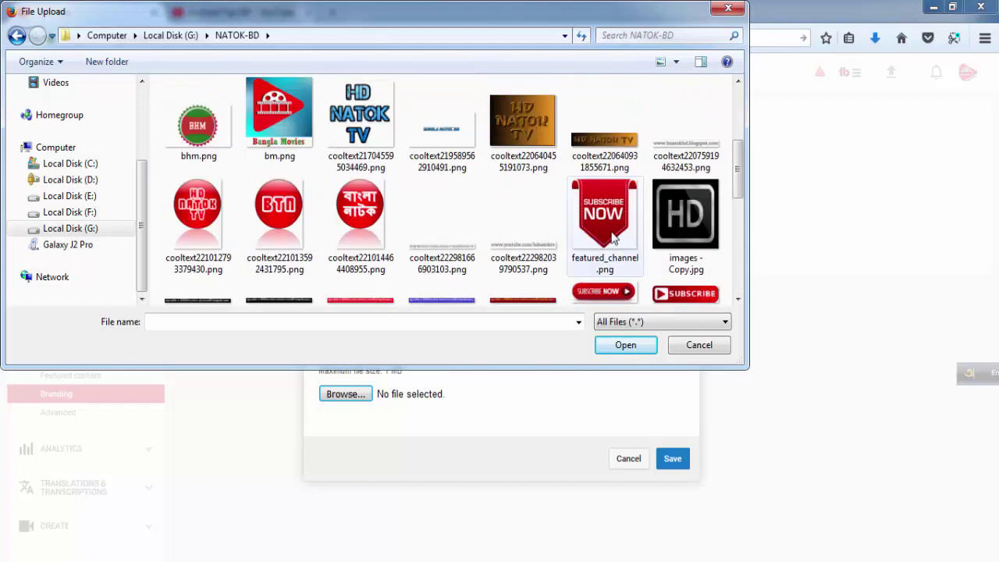
{"action": "left_click", "coordinate": [633, 243]}
{"action": "left_click", "coordinate": [633, 344]}
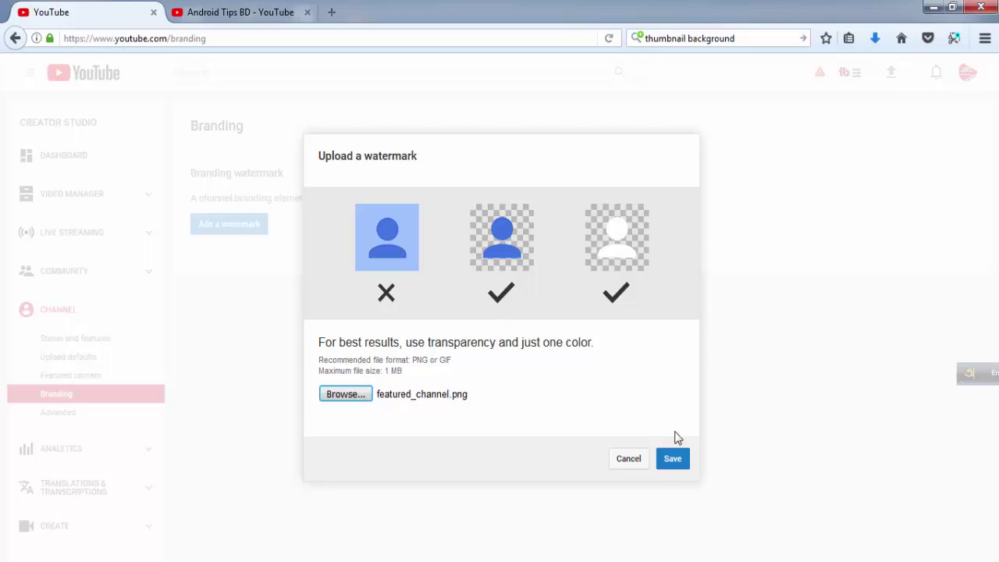
Save the uploaded watermark image and update its display time to Entire video
{"action": "left_click", "coordinate": [677, 466]}
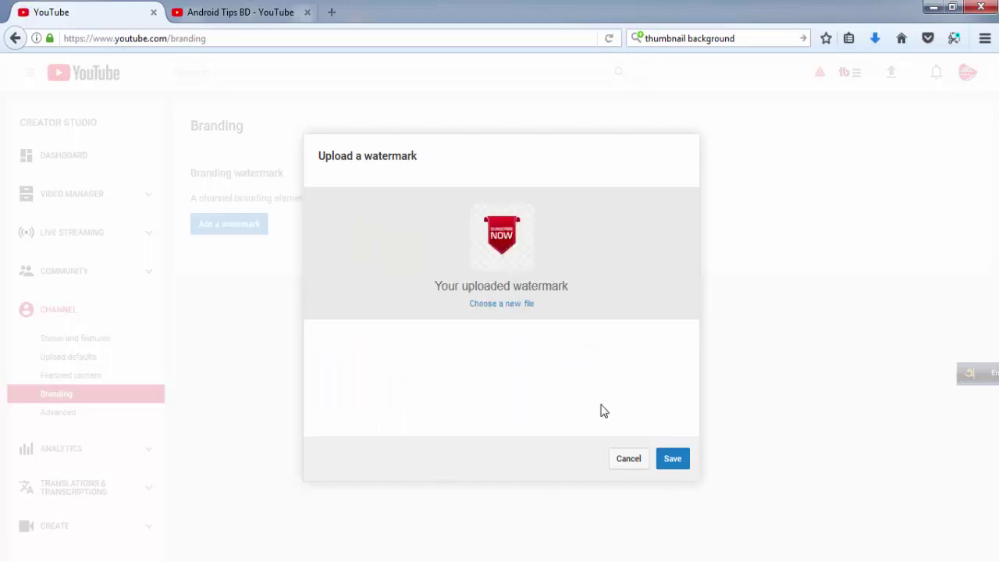
{"action": "left_click", "coordinate": [682, 465]}
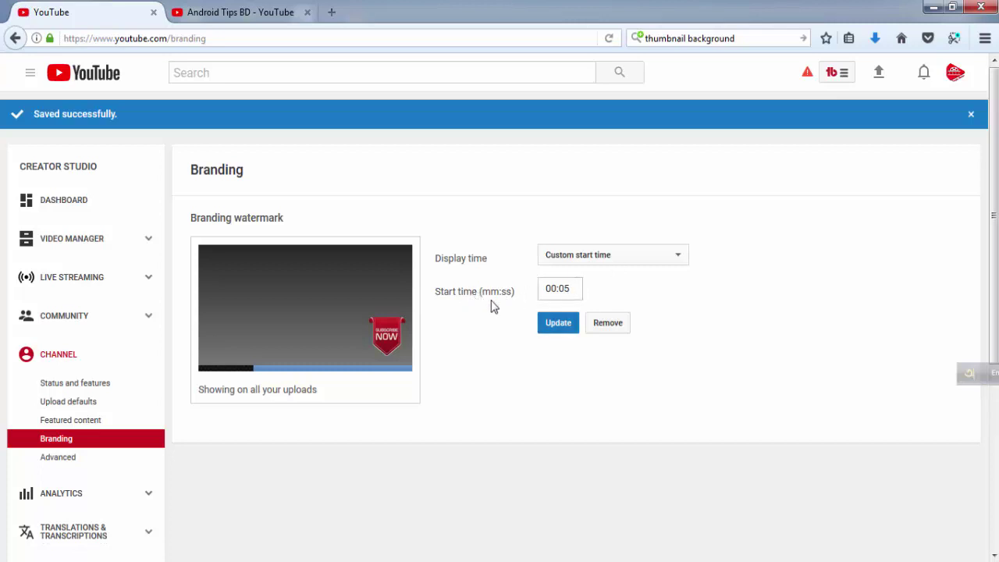
{"action": "left_click", "coordinate": [617, 262]}
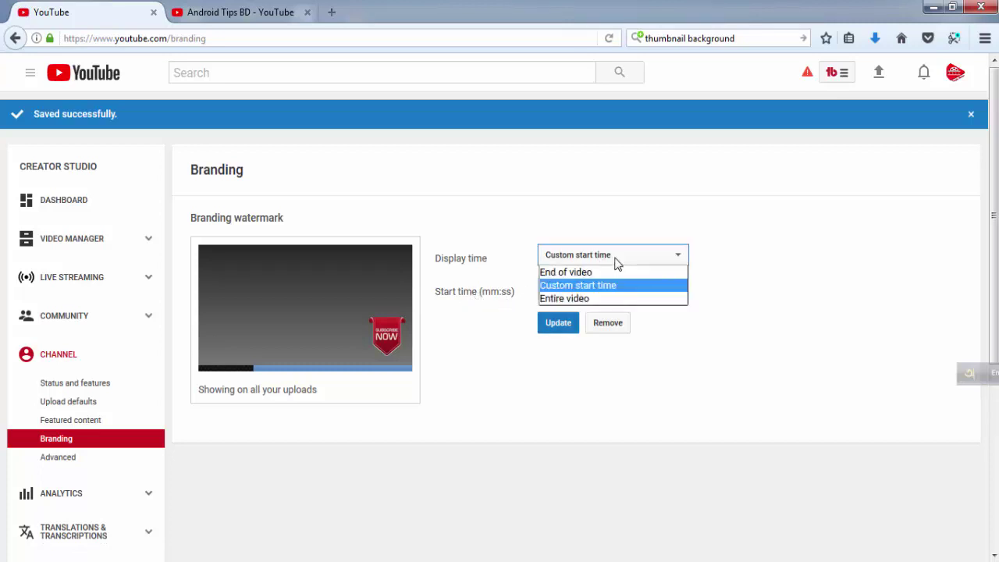
{"action": "left_click", "coordinate": [587, 299]}
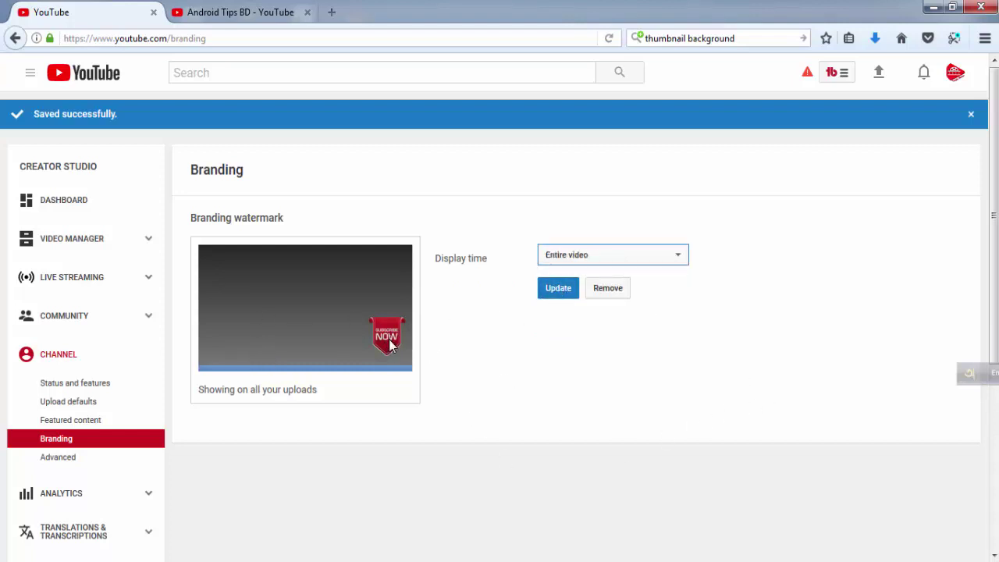
{"action": "left_click", "coordinate": [569, 290]}
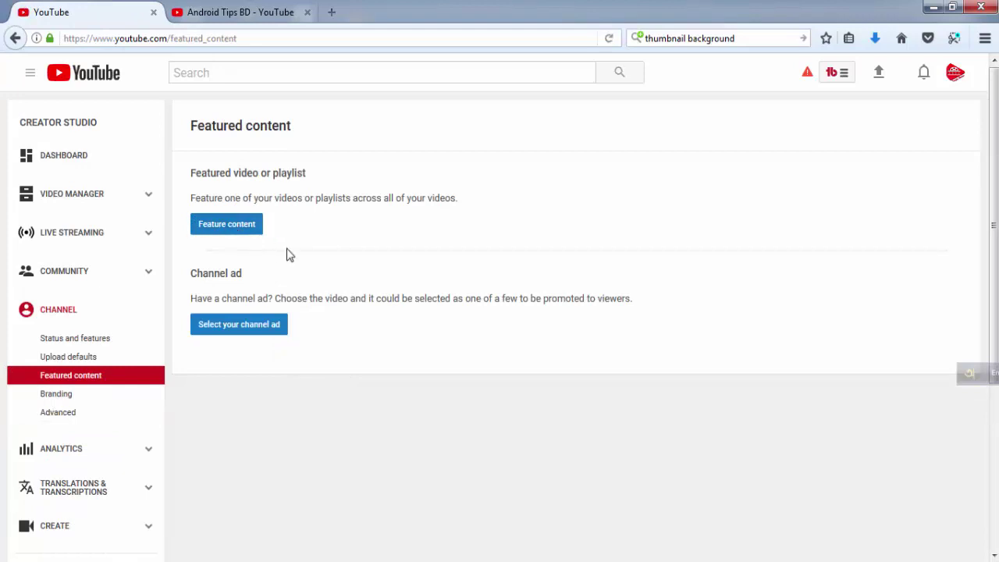
Set the channel's featured content to the most recent upload and save the selection
{"action": "left_click", "coordinate": [217, 231]}
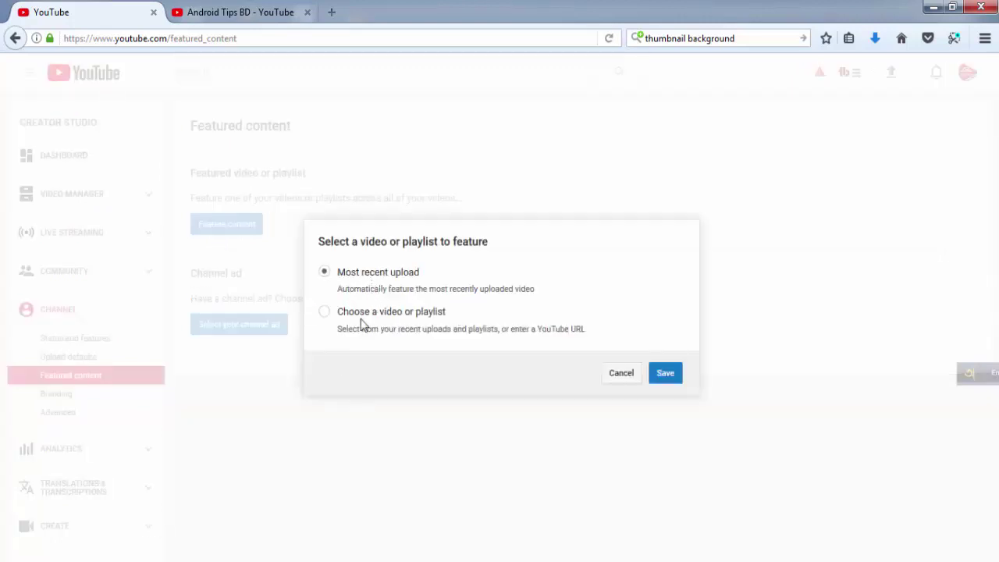
{"action": "left_click", "coordinate": [326, 312]}
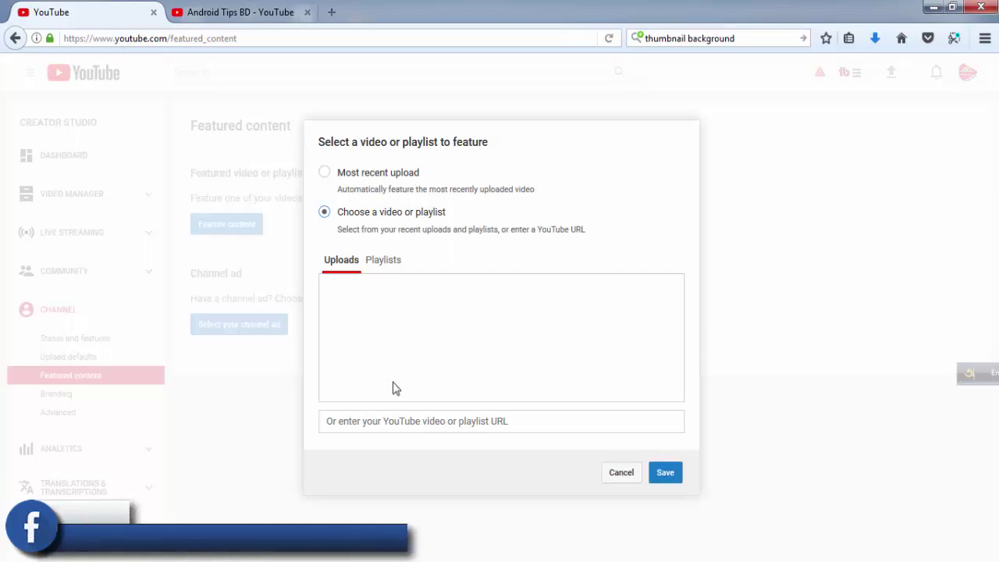
{"action": "left_click", "coordinate": [326, 173]}
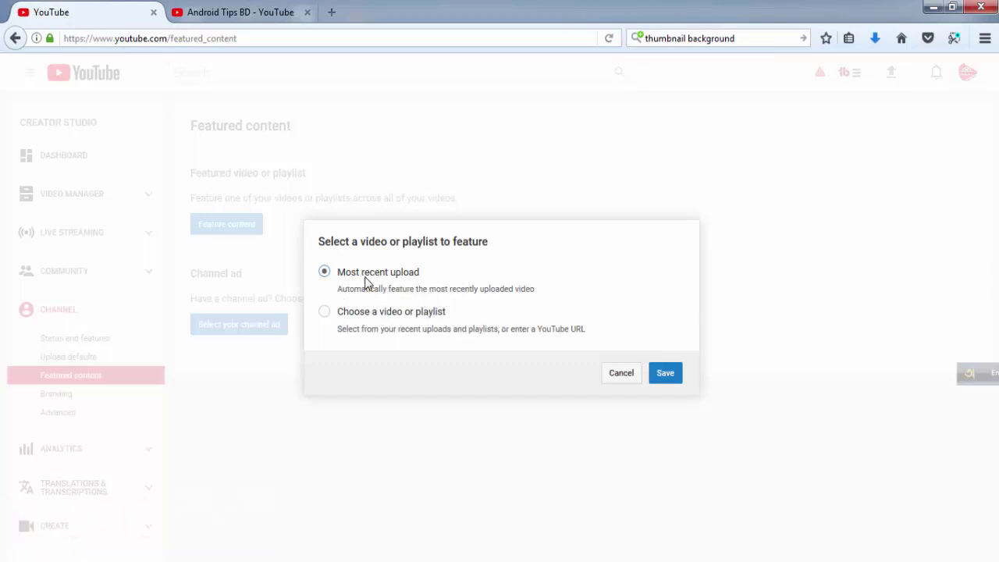
{"action": "left_click", "coordinate": [676, 388]}
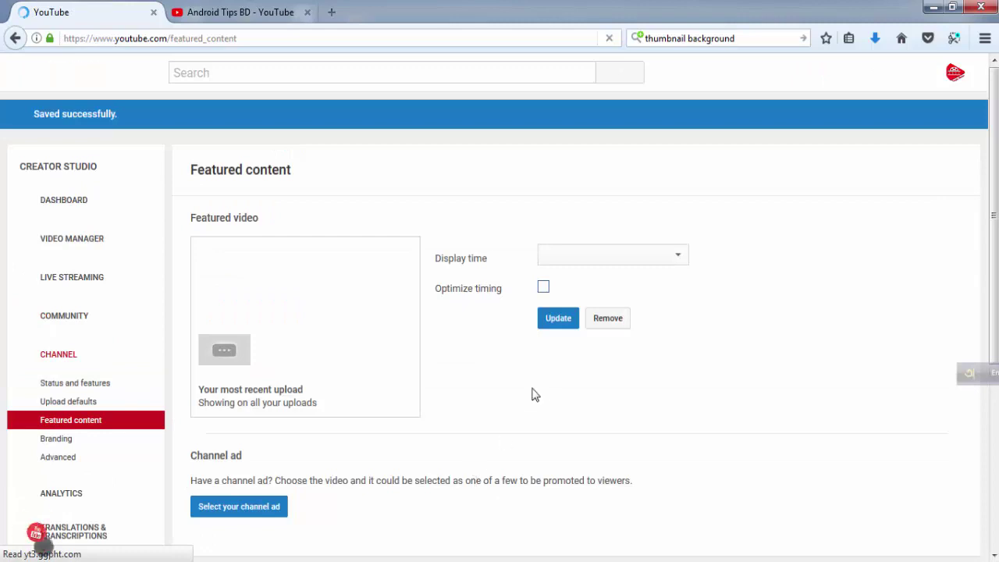
Set the featured video's display time to a custom start time of 01:30 and update the setting
{"action": "scroll", "coordinate": [413, 394], "scroll_direction": "down", "scroll_amount": 2}
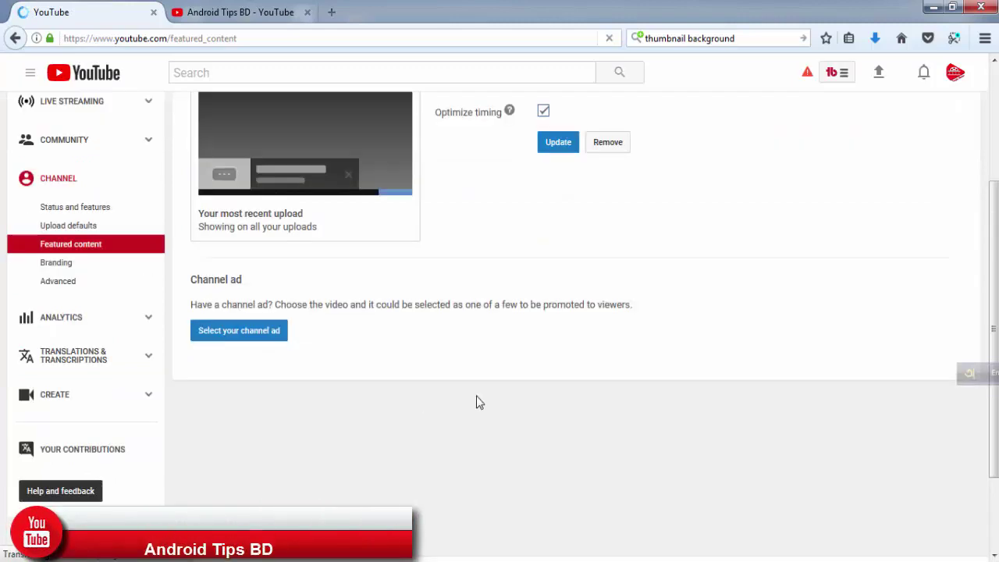
{"action": "scroll", "coordinate": [475, 399], "scroll_direction": "up", "scroll_amount": 2}
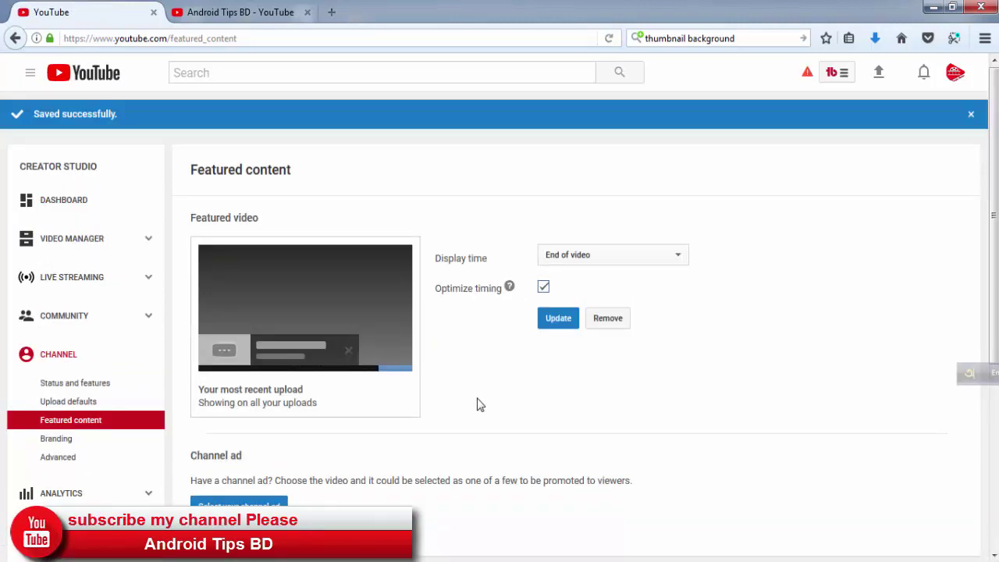
{"action": "left_click", "coordinate": [594, 262]}
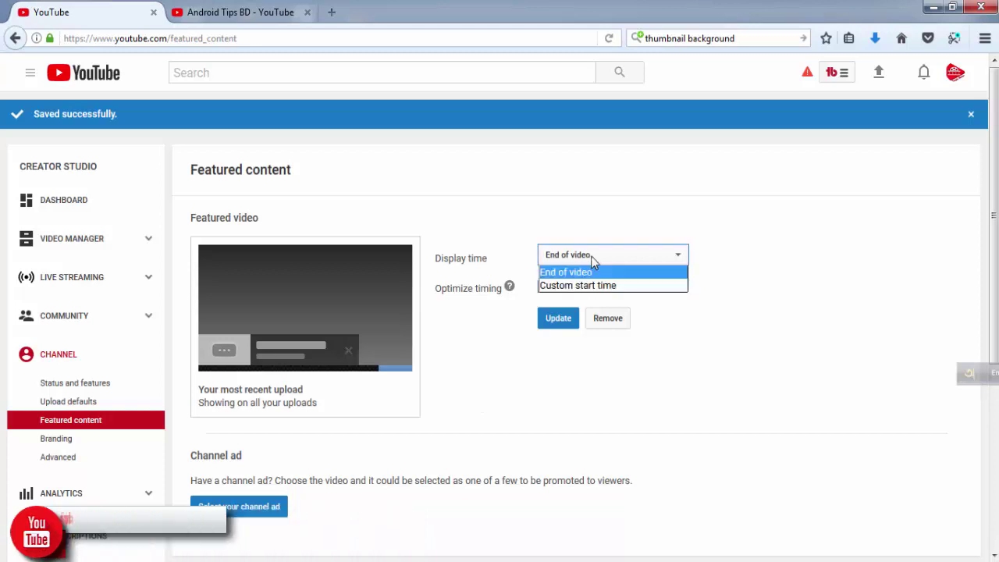
{"action": "left_click", "coordinate": [602, 285]}
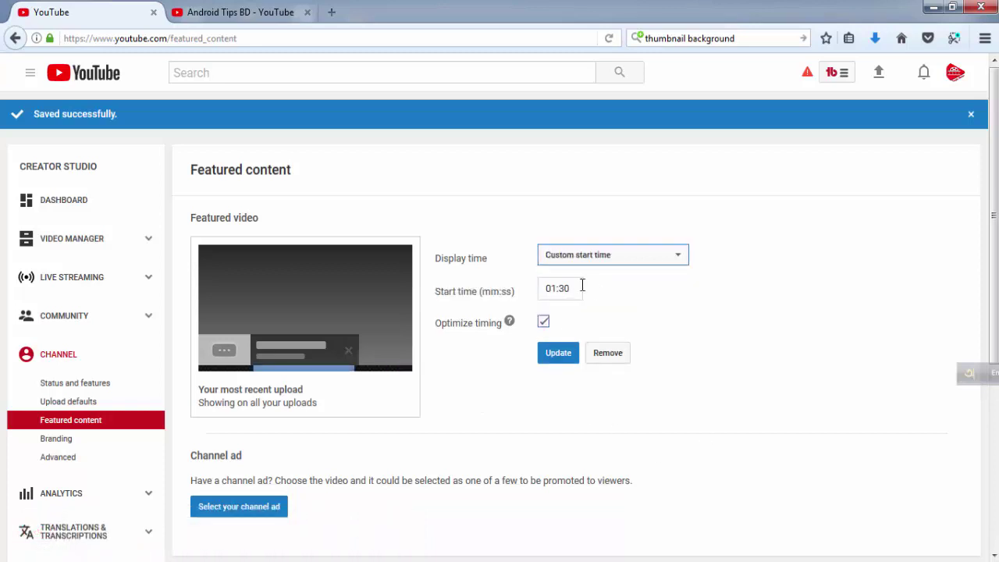
{"action": "left_click", "coordinate": [603, 263]}
{"action": "left_click", "coordinate": [600, 285]}
{"action": "left_click", "coordinate": [564, 358]}
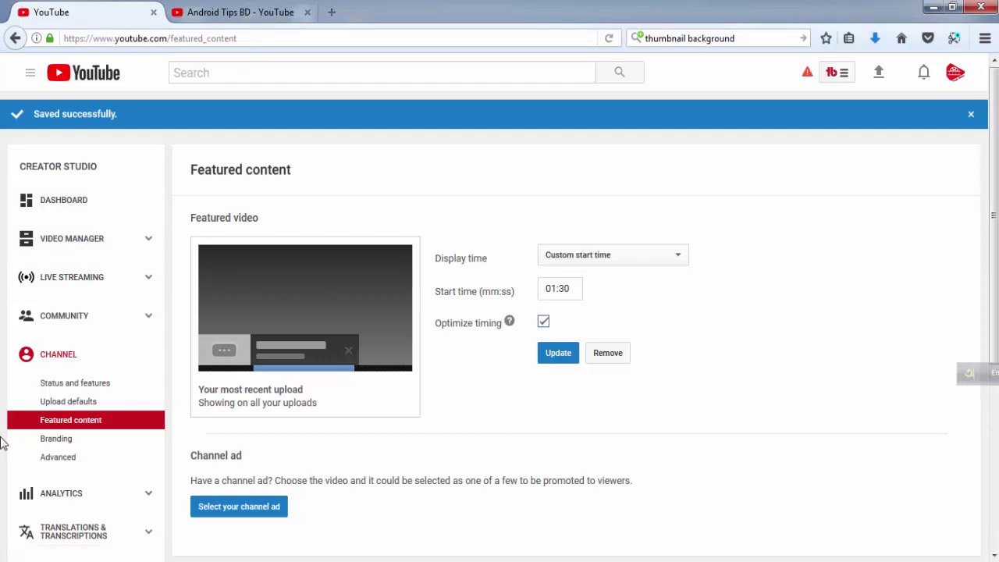
Return to the Creator Studio dashboard and look over its videos, tips, comments and analytics cards
{"action": "scroll", "coordinate": [10, 444], "scroll_direction": "down", "scroll_amount": 3}
{"action": "scroll", "coordinate": [317, 435], "scroll_direction": "down", "scroll_amount": 2}
{"action": "scroll", "coordinate": [317, 435], "scroll_direction": "up", "scroll_amount": 5}
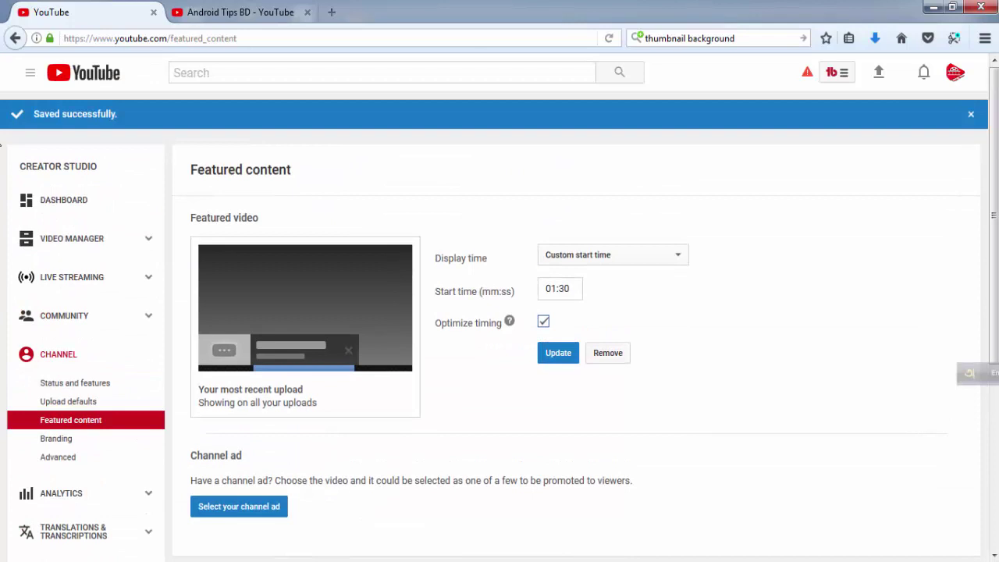
{"action": "left_click", "coordinate": [77, 203]}
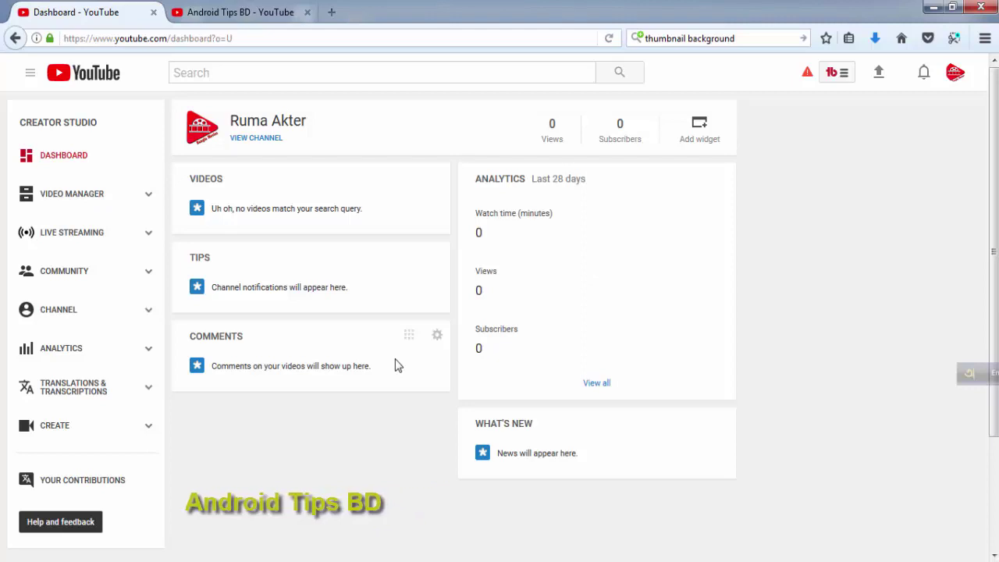
{"action": "scroll", "coordinate": [373, 341], "scroll_direction": "down", "scroll_amount": 3}
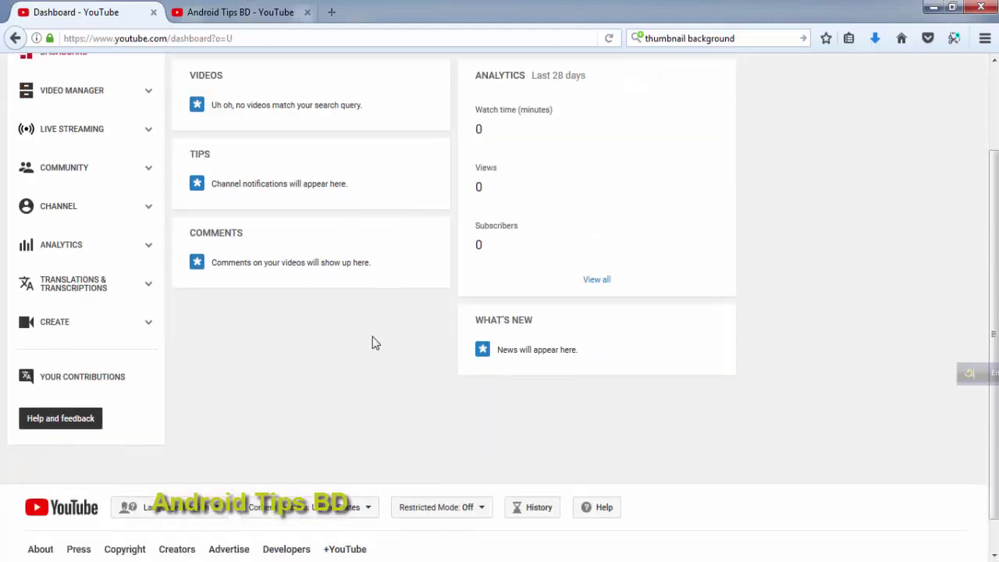
{"action": "scroll", "coordinate": [372, 347], "scroll_direction": "up", "scroll_amount": 3}
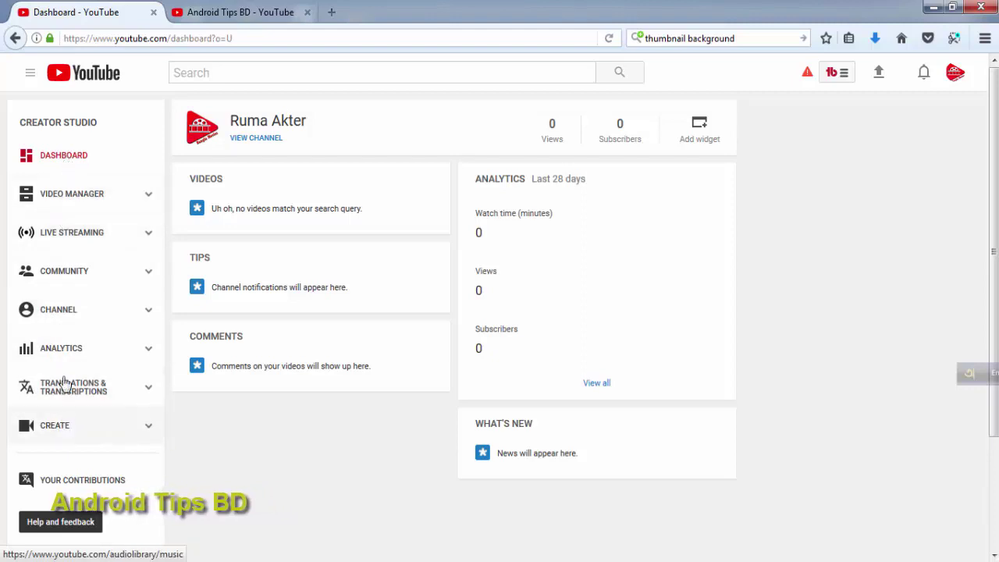
{"action": "scroll", "coordinate": [328, 270], "scroll_direction": "down", "scroll_amount": 2}
{"action": "scroll", "coordinate": [339, 286], "scroll_direction": "up", "scroll_amount": 2}
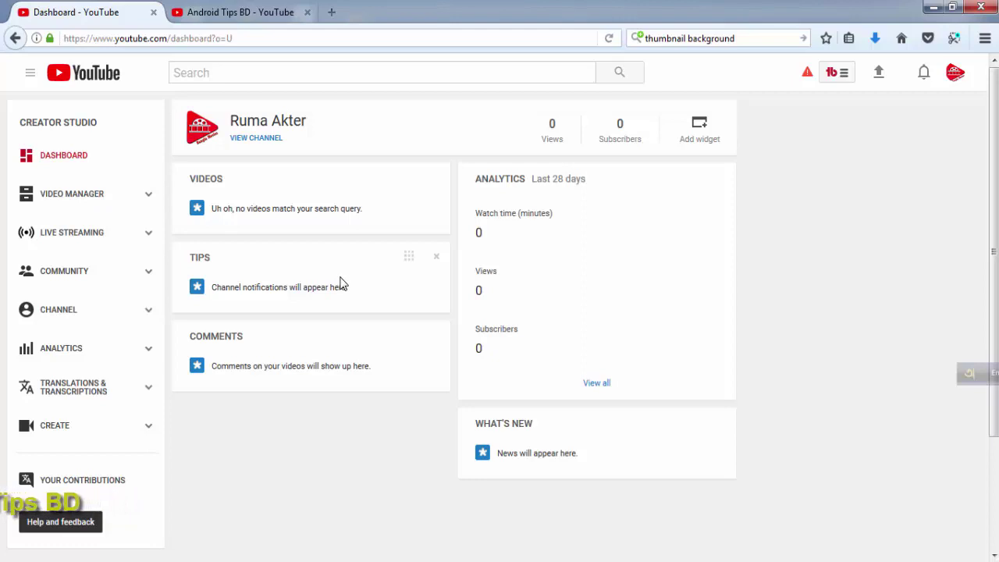
{"action": "scroll", "coordinate": [374, 274], "scroll_direction": "down", "scroll_amount": 1}
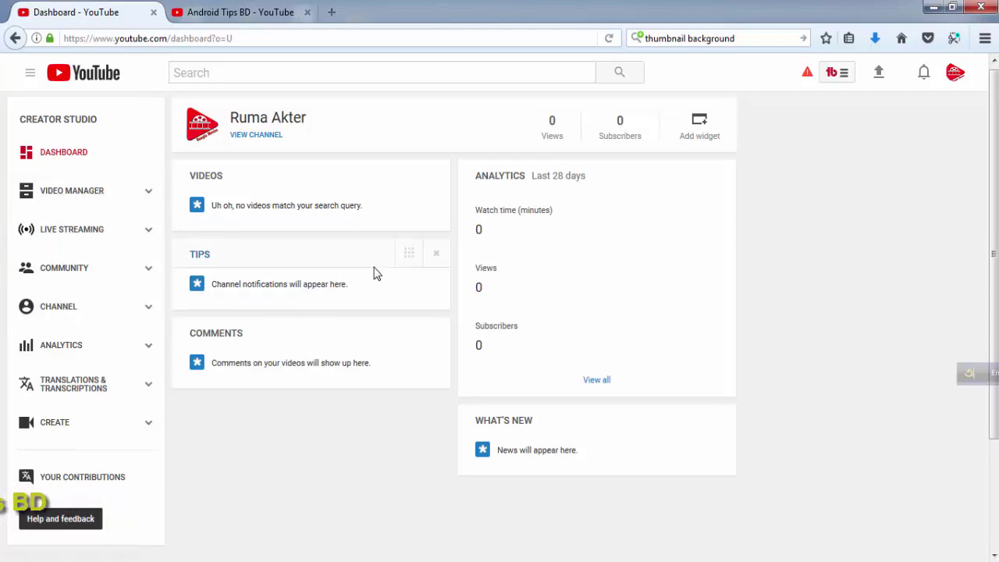
{"action": "scroll", "coordinate": [620, 455], "scroll_direction": "up", "scroll_amount": 1}
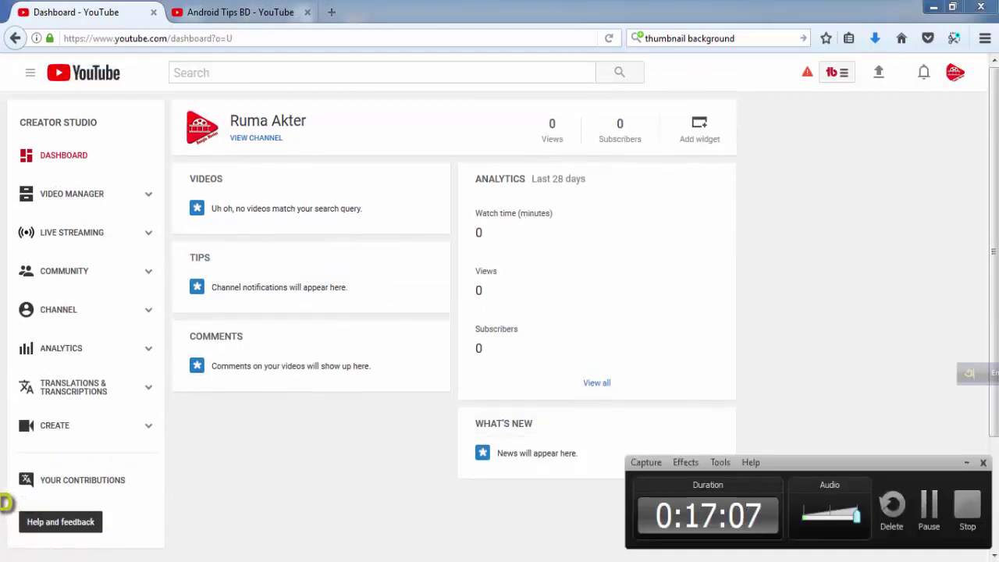
{"action": "left_click", "coordinate": [968, 464]}
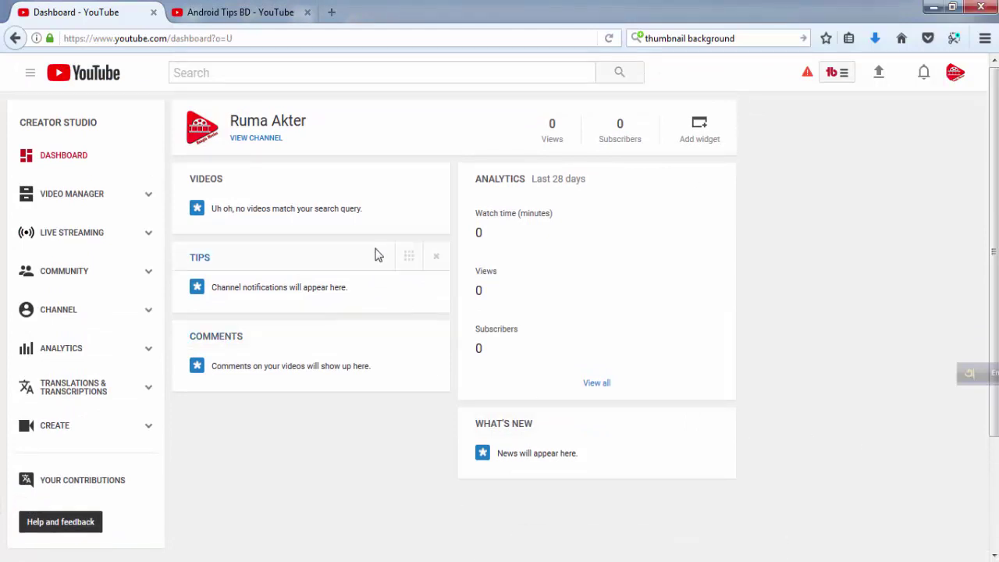
{"action": "scroll", "coordinate": [377, 258], "scroll_direction": "down", "scroll_amount": 3}
{"action": "scroll", "coordinate": [374, 266], "scroll_direction": "up", "scroll_amount": 3}
{"action": "scroll", "coordinate": [372, 260], "scroll_direction": "down", "scroll_amount": 1}
{"action": "scroll", "coordinate": [379, 274], "scroll_direction": "up", "scroll_amount": 1}
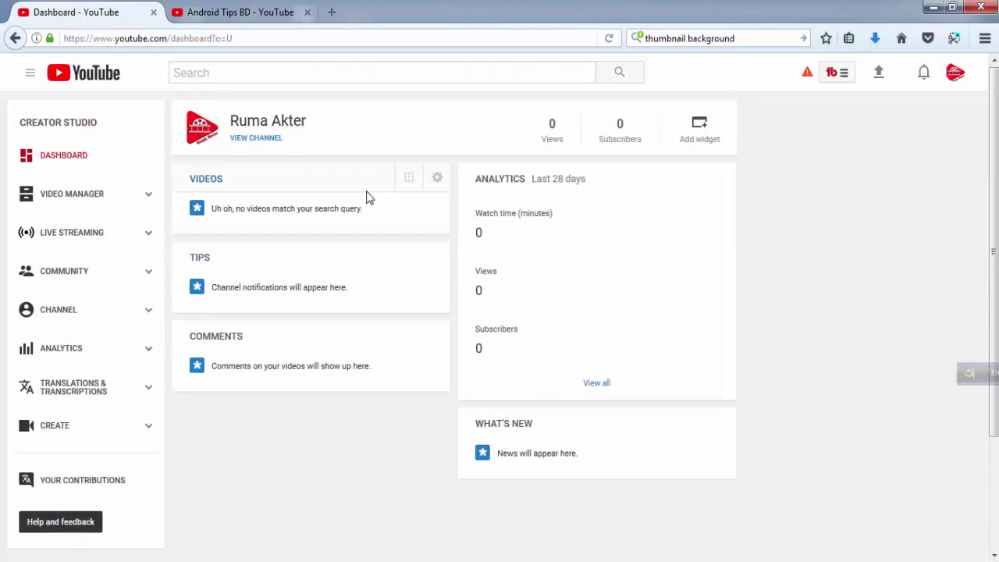
{"action": "scroll", "coordinate": [398, 234], "scroll_direction": "down", "scroll_amount": 2}
{"action": "scroll", "coordinate": [394, 269], "scroll_direction": "up", "scroll_amount": 2}
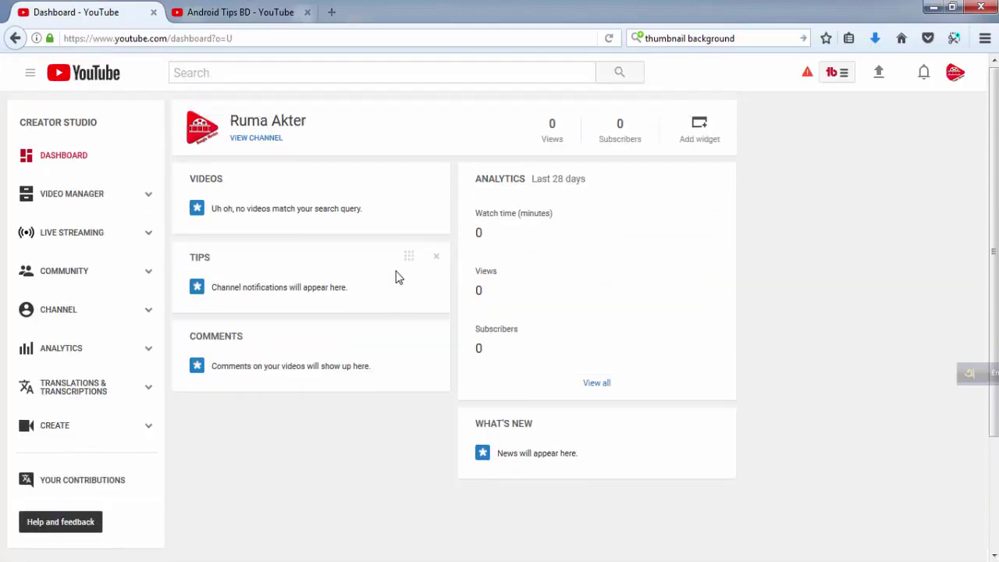